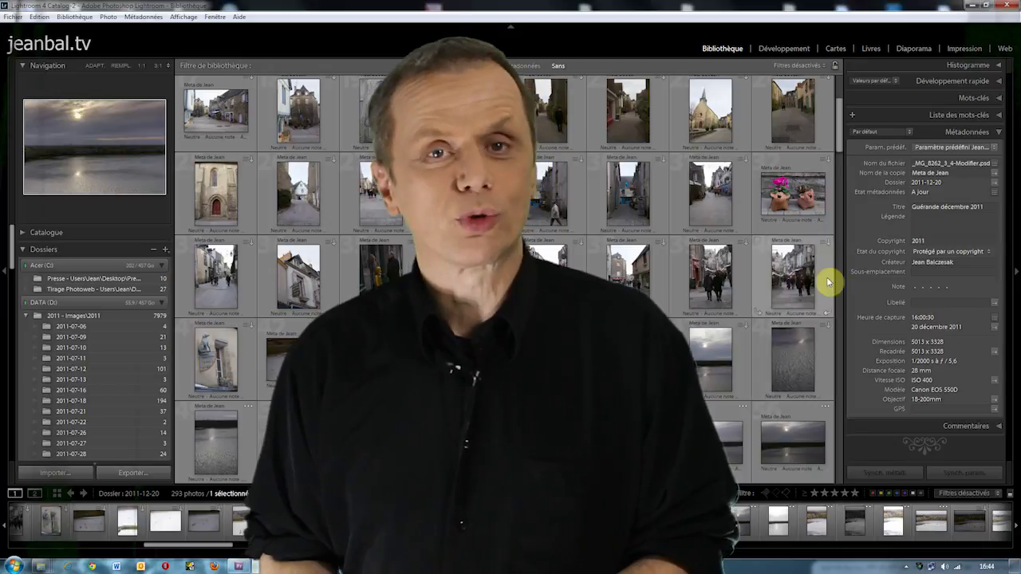
# - Browse the library grid of the 2011-12-20 folder and view individual photos enlarged
pyautogui.moveTo(837, 130); pyautogui.dragTo(842, 149)
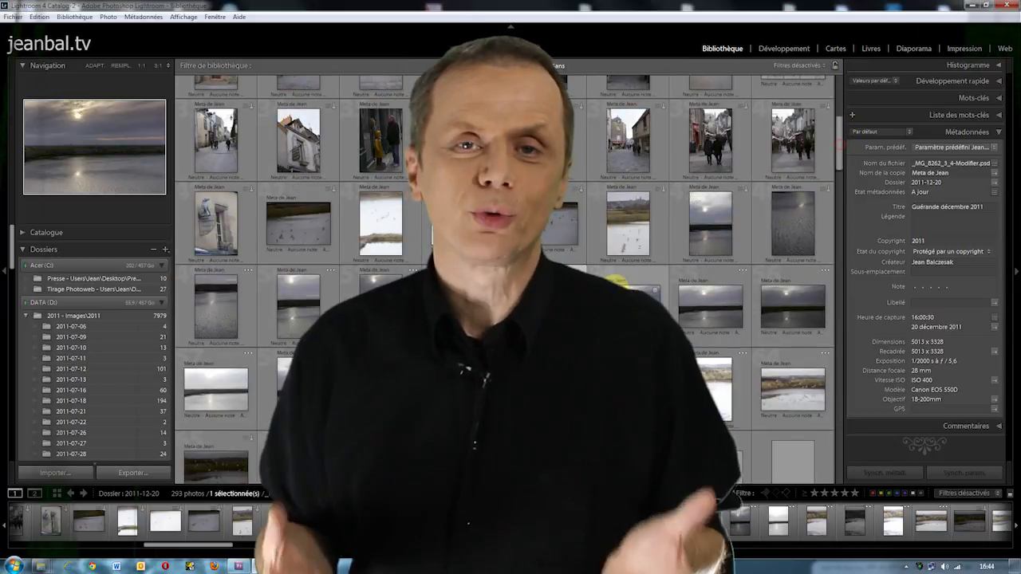
pyautogui.doubleClick(631, 309)
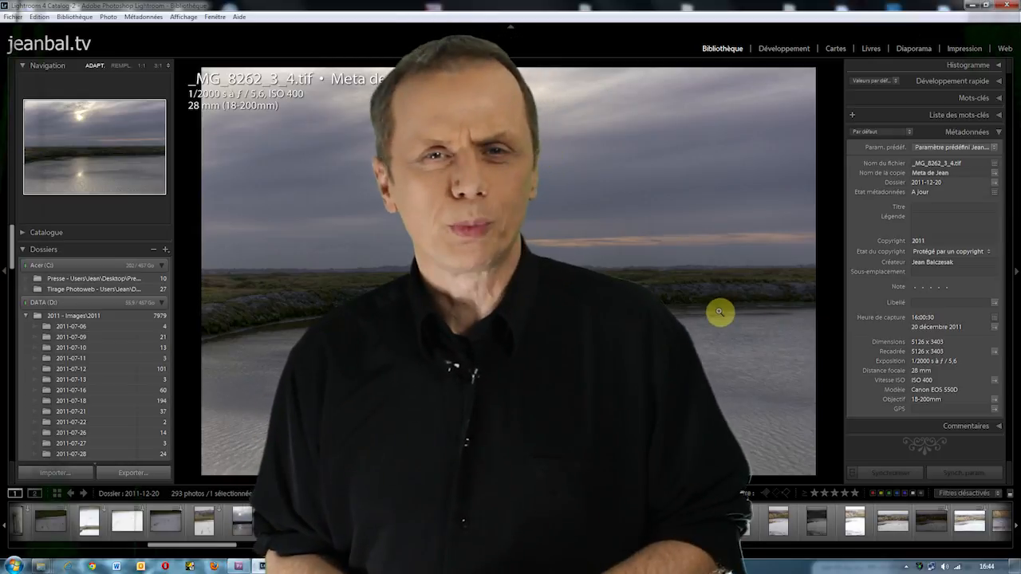
pyautogui.doubleClick(718, 308)
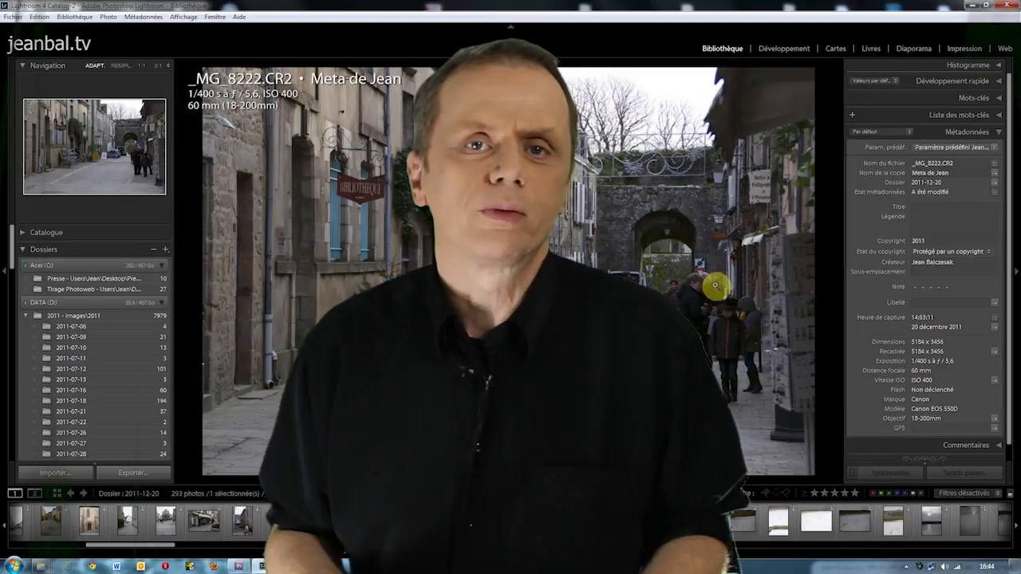
pyautogui.press('g')
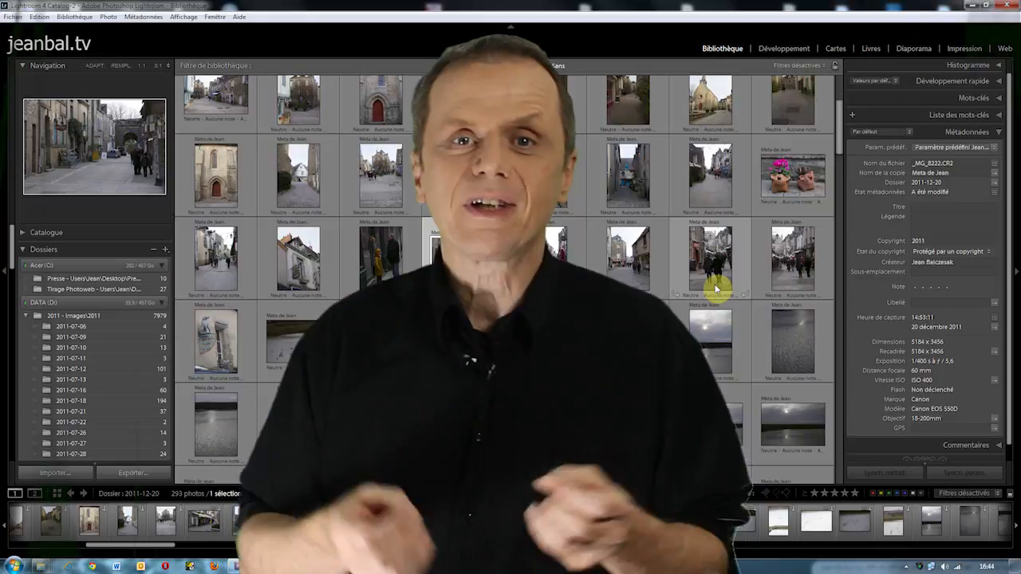
pyautogui.scroll(-3, 732, 288)
pyautogui.scroll(-2, 730, 285)
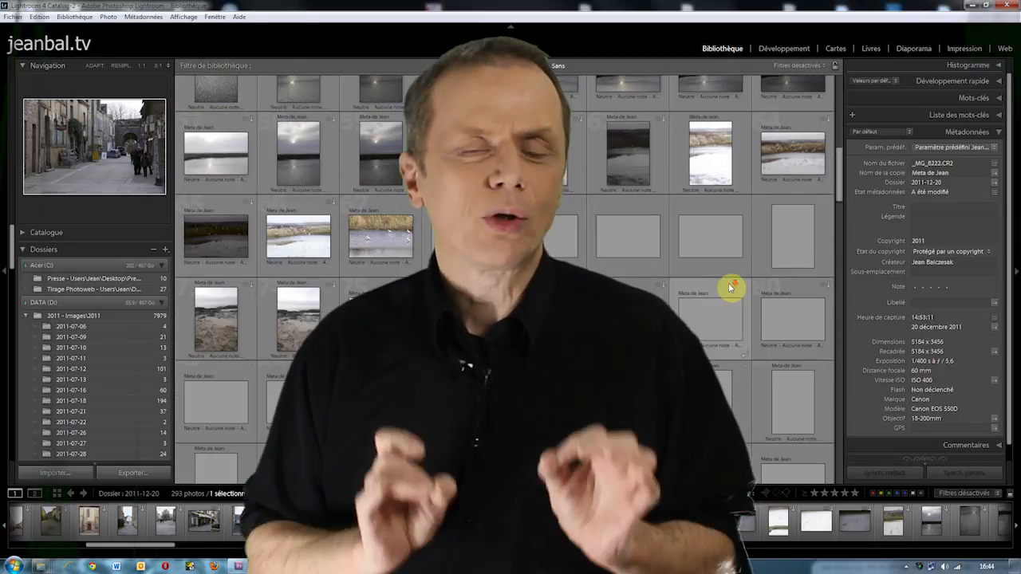
pyautogui.scroll(3, 250, 300)
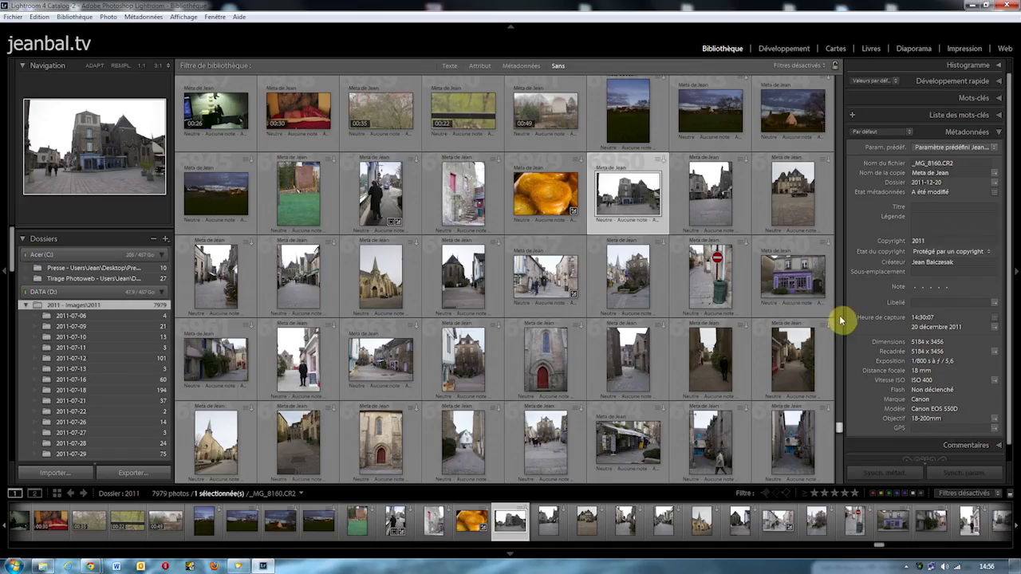
# - Enlarge the photo _MG_8160.CR2 of the town square and open it in the Develop module
pyautogui.doubleClick(630, 198)
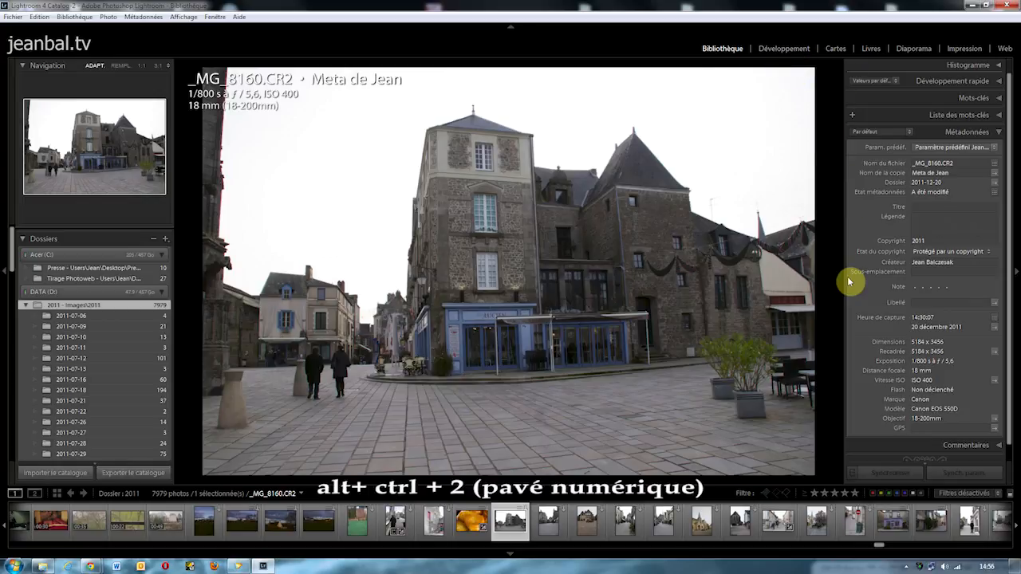
pyautogui.press('ctrl+alt+KP_2')
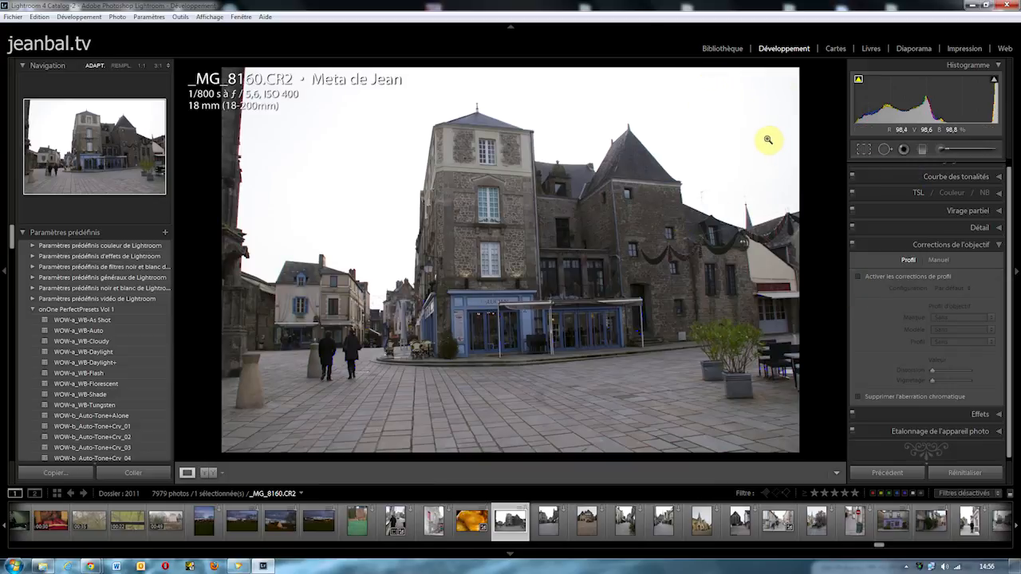
# - Show the highlight clipping warning on the photo and hide the shadow clipping warning
pyautogui.moveTo(995, 83)
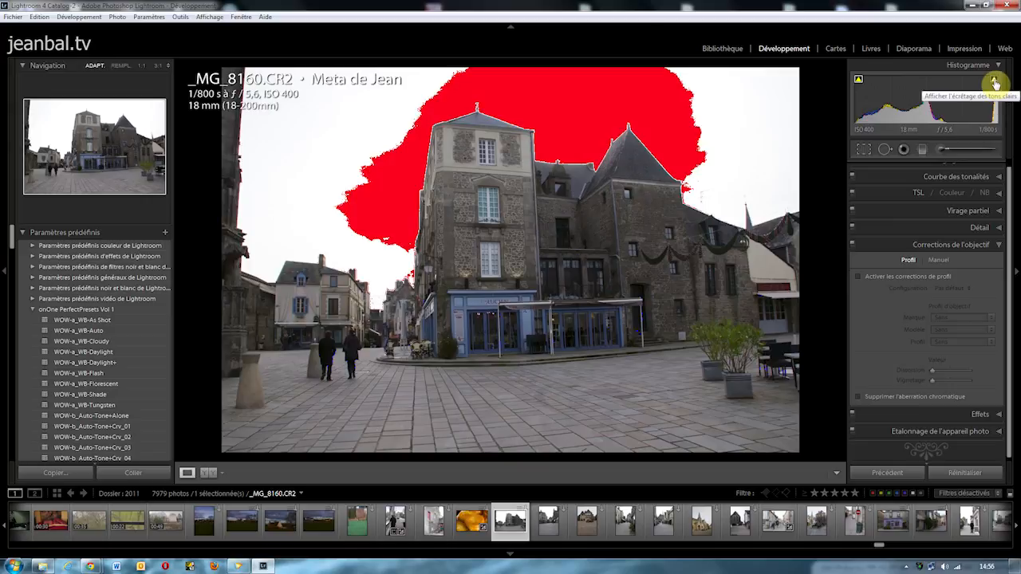
pyautogui.click(995, 83)
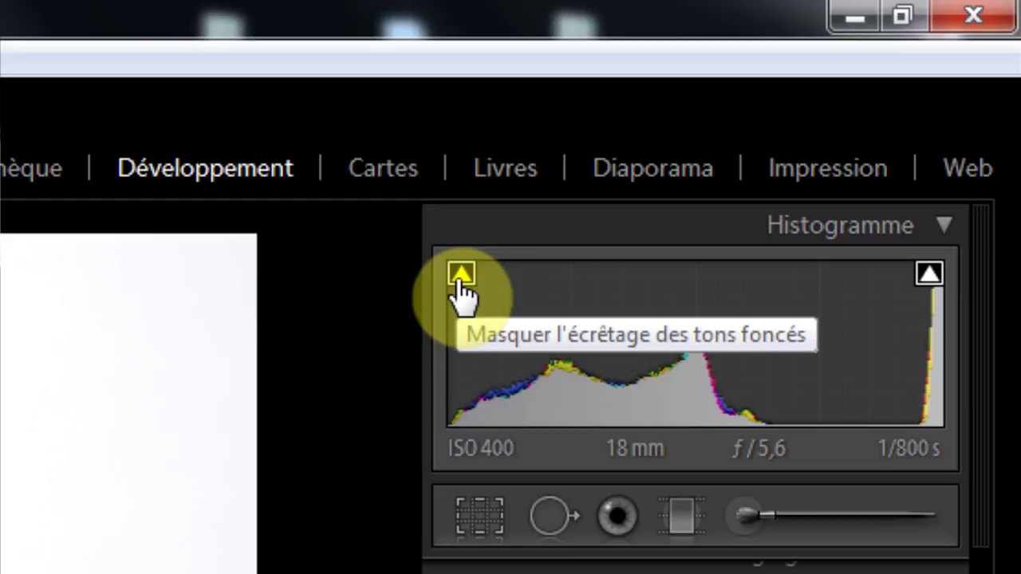
pyautogui.click(459, 277)
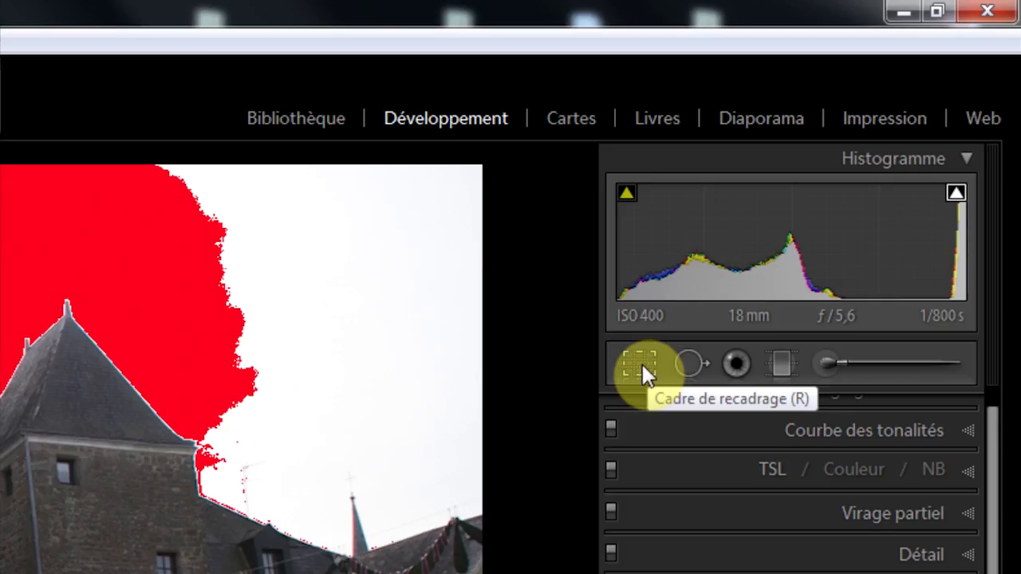
# - Straighten the photo by 0.87 along a vertical edge of the main building, using the crop overlay's straighten tool
pyautogui.click(643, 370)
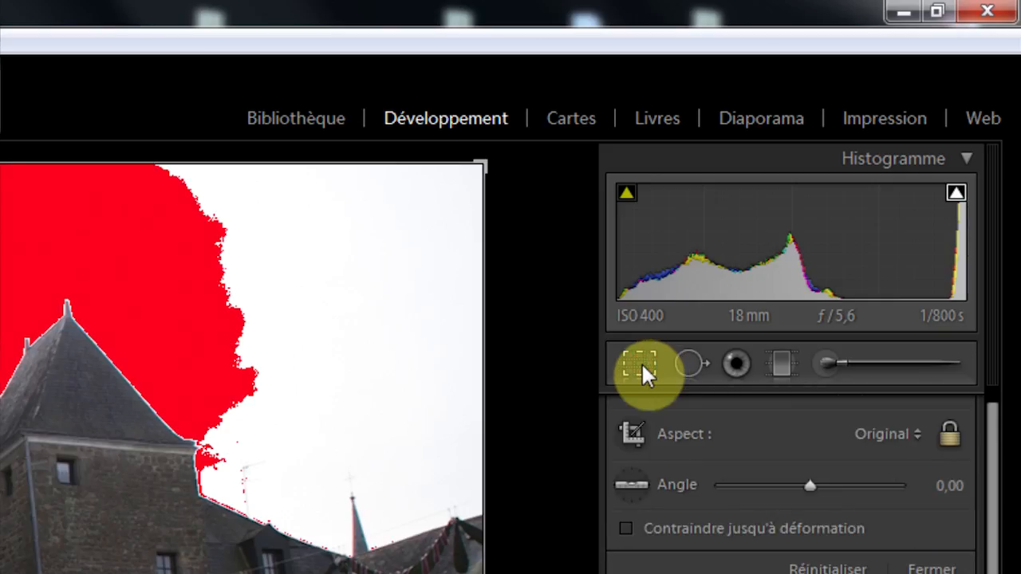
pyautogui.click(635, 486)
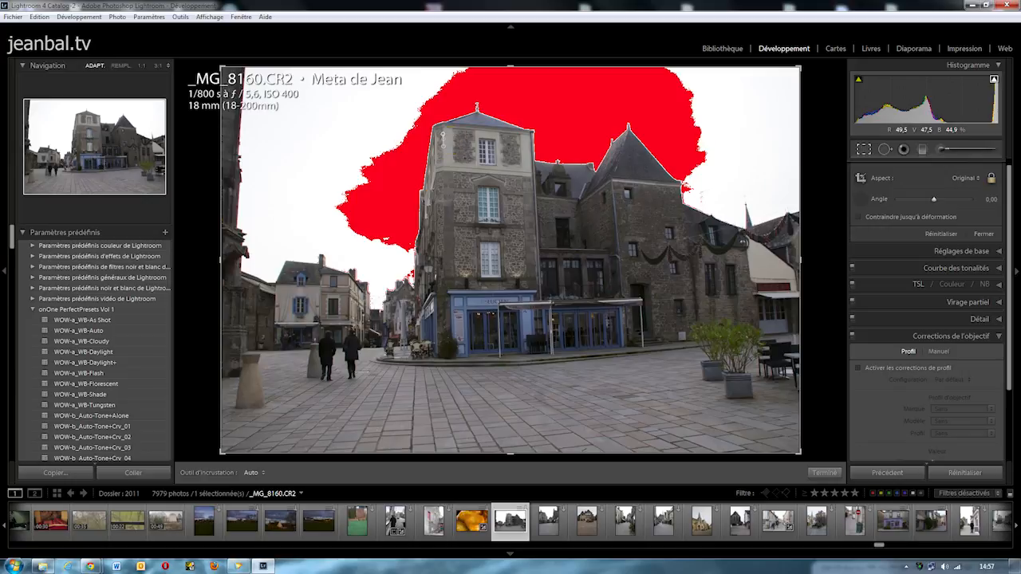
pyautogui.moveTo(446, 268); pyautogui.dragTo(445, 274)
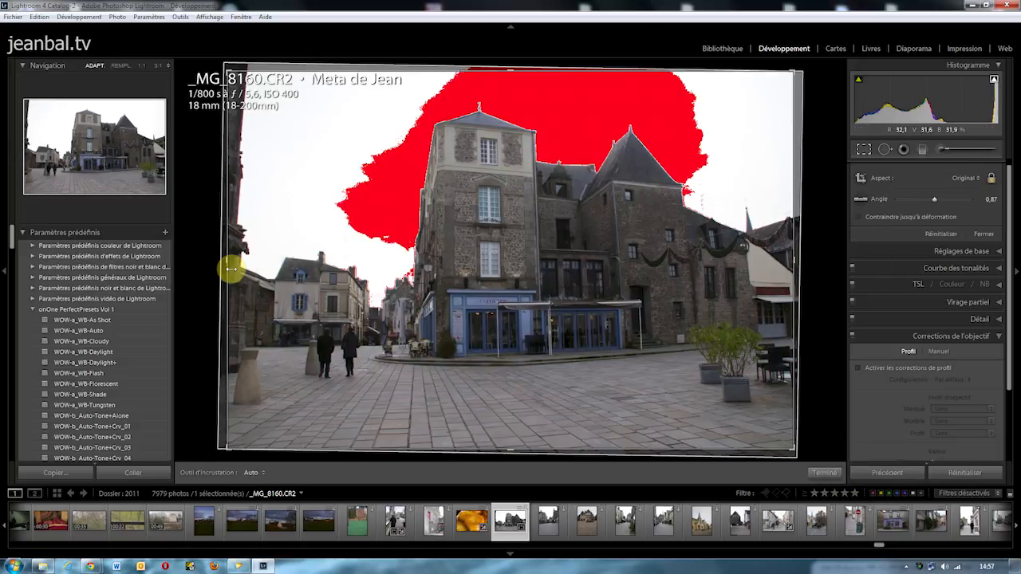
# - Tighten the crop around the buildings with the original aspect ratio and apply it
pyautogui.moveTo(225, 265); pyautogui.dragTo(244, 352)
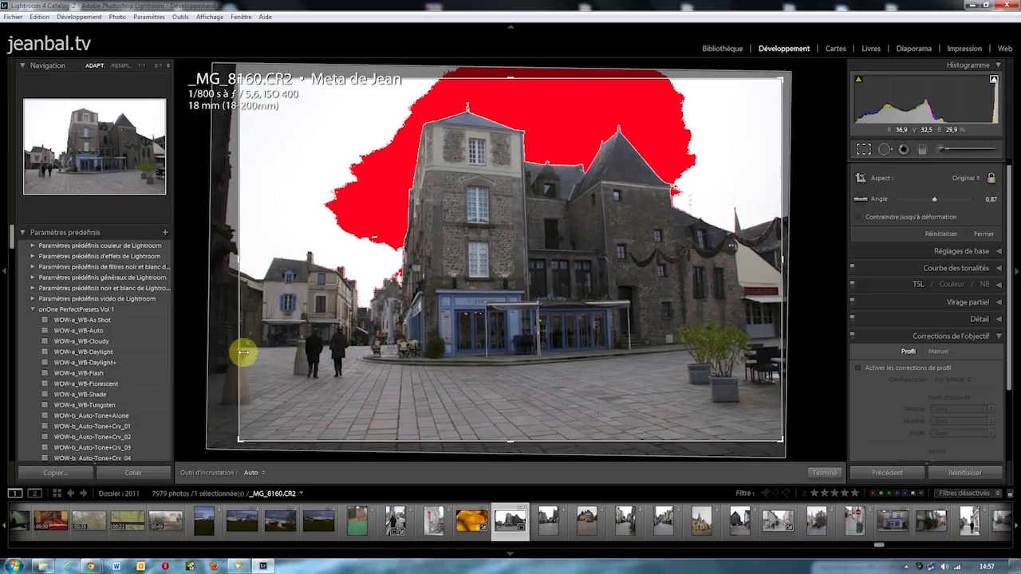
pyautogui.moveTo(237, 257); pyautogui.dragTo(249, 260)
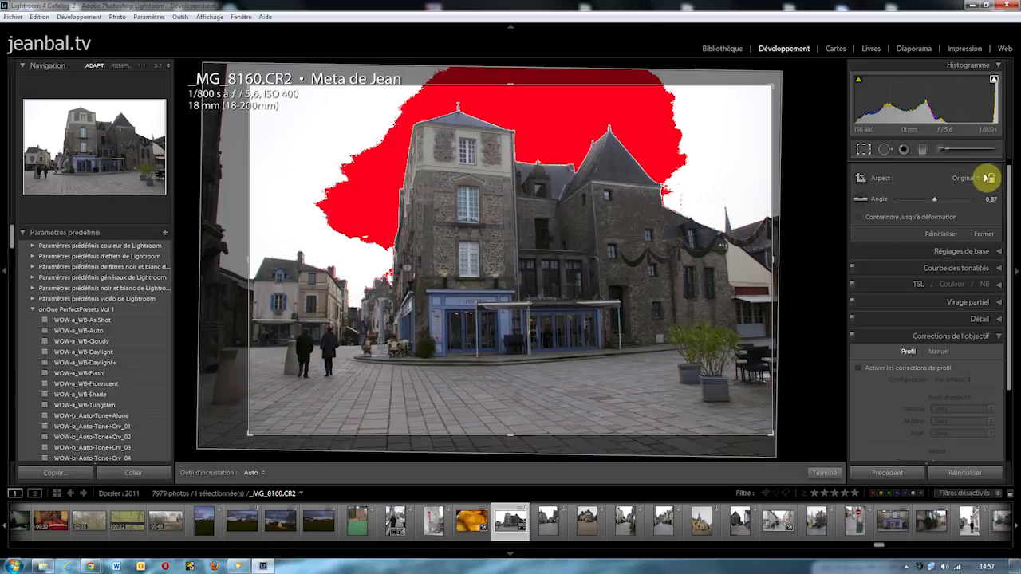
pyautogui.press('Return')
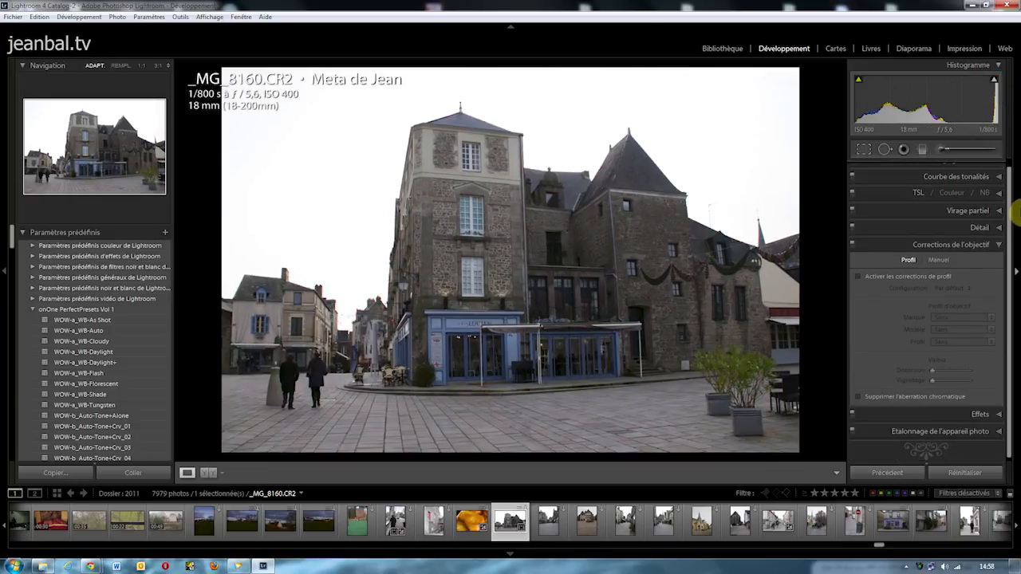
# - Warm the photo's white balance in the basic adjustments by setting the temperature to 5973
pyautogui.scroll(3, 894, 200)
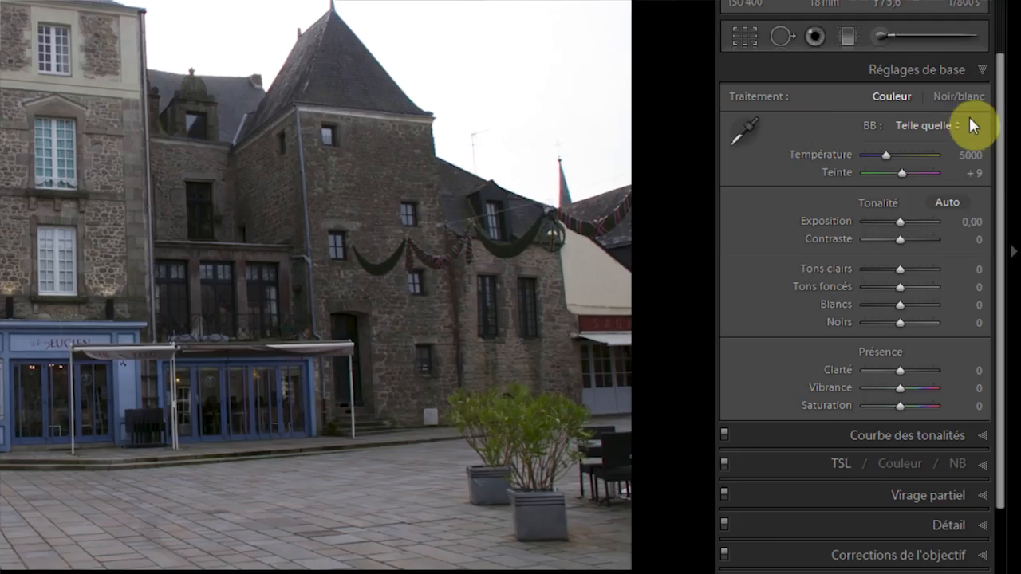
pyautogui.click(998, 170)
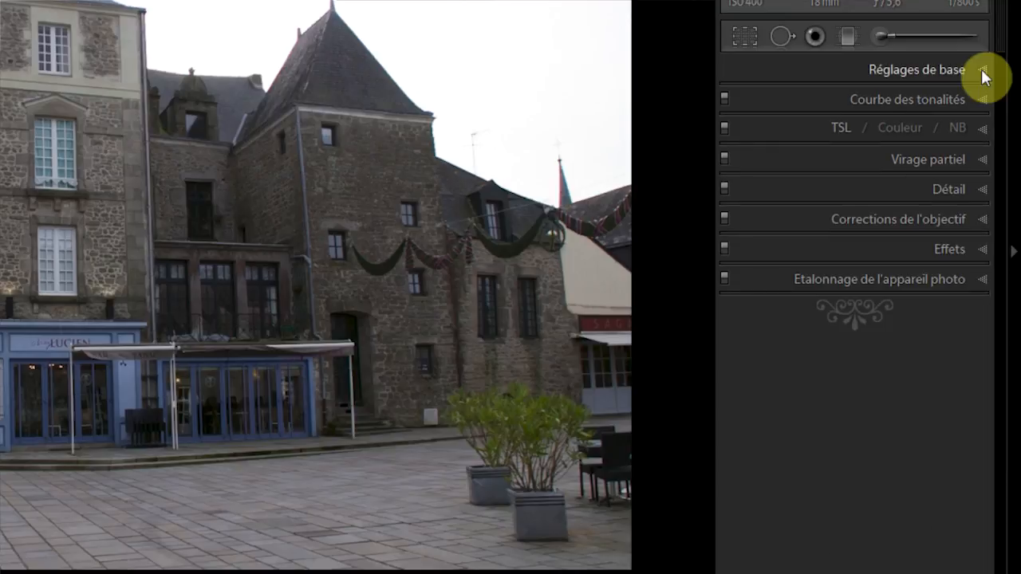
pyautogui.click(981, 69)
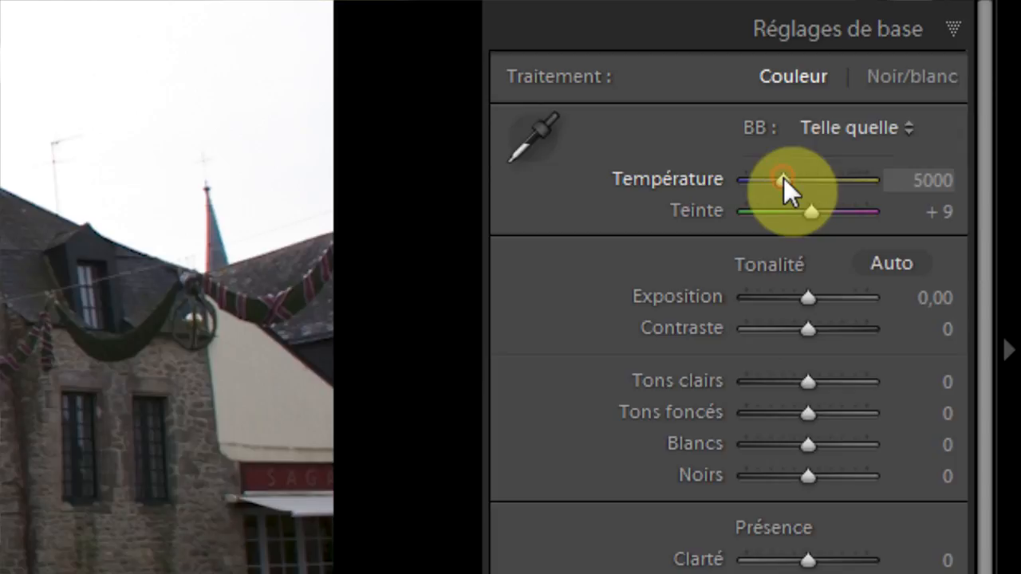
pyautogui.moveTo(784, 178); pyautogui.dragTo(795, 177)
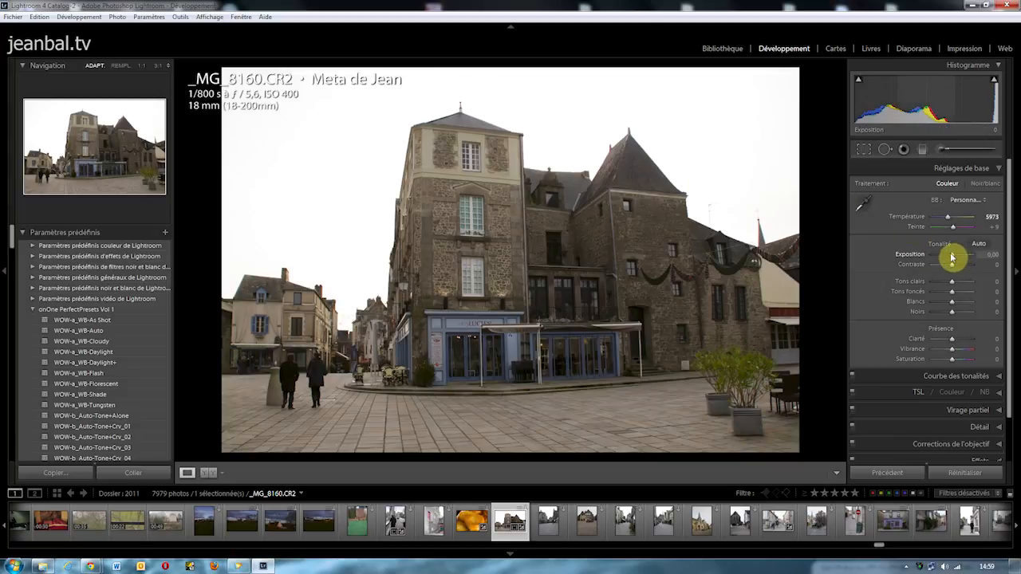
# - Set the photo's exposure to +0.48 and its contrast to +48
pyautogui.moveTo(951, 256); pyautogui.dragTo(954, 256)
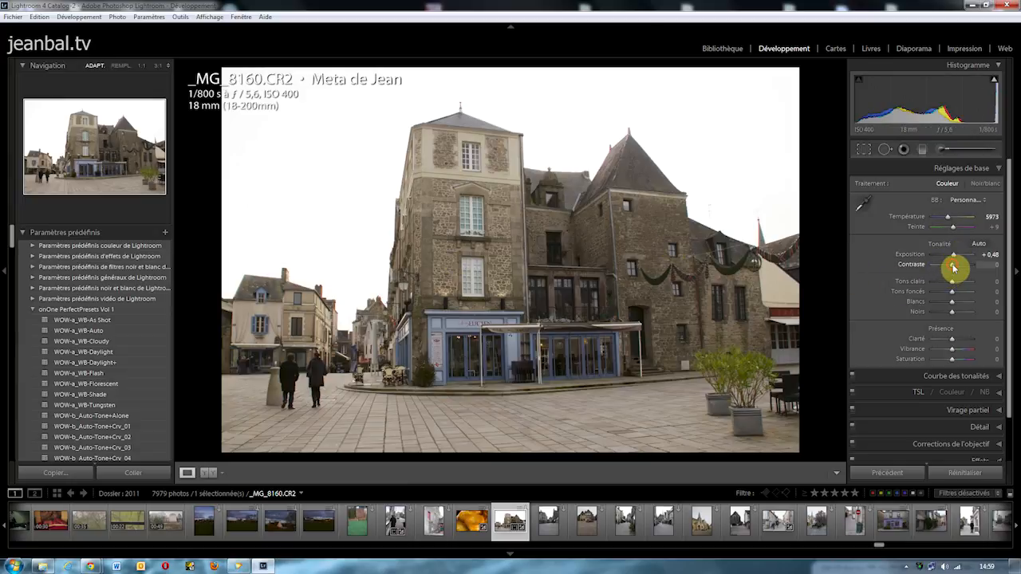
pyautogui.moveTo(953, 266); pyautogui.dragTo(962, 265)
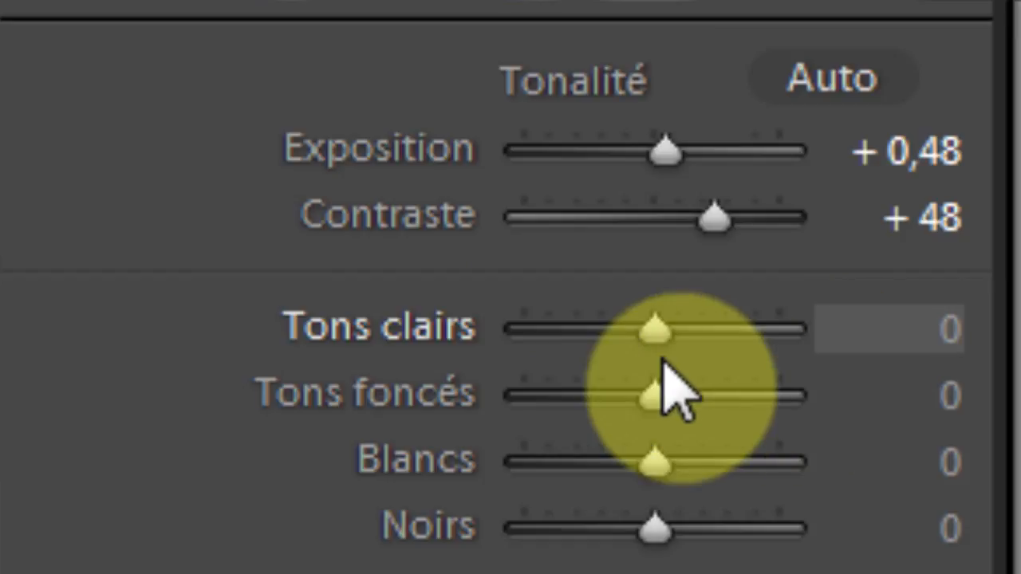
# - Try lowering the highlights (Tons clairs) to −100 and return them to 0
pyautogui.moveTo(652, 326); pyautogui.dragTo(569, 327)
pyautogui.moveTo(833, 293); pyautogui.dragTo(825, 295)
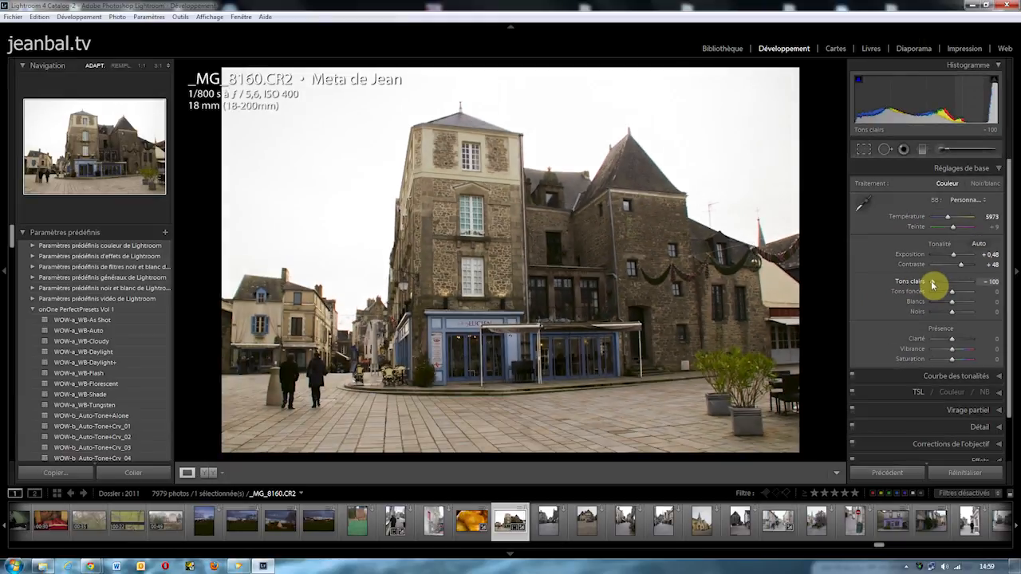
pyautogui.moveTo(934, 285)
pyautogui.mouseDown()
pyautogui.moveTo(969, 283)
pyautogui.moveTo(954, 288)
pyautogui.mouseUp()
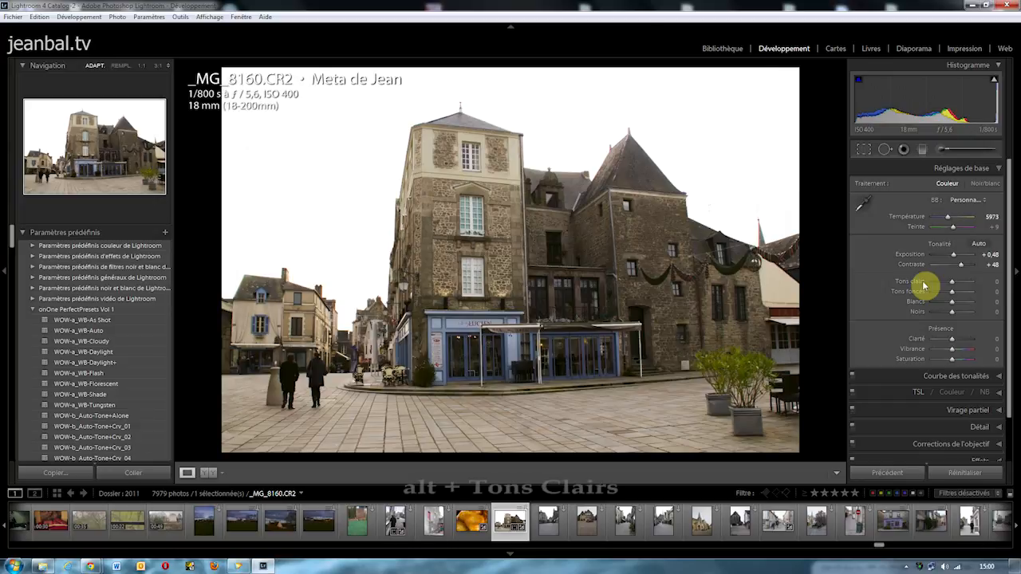
# - Preview the highlight clipping mask while lowering the highlights to −100, and reset the adjustment to zero
pyautogui.press('alt')
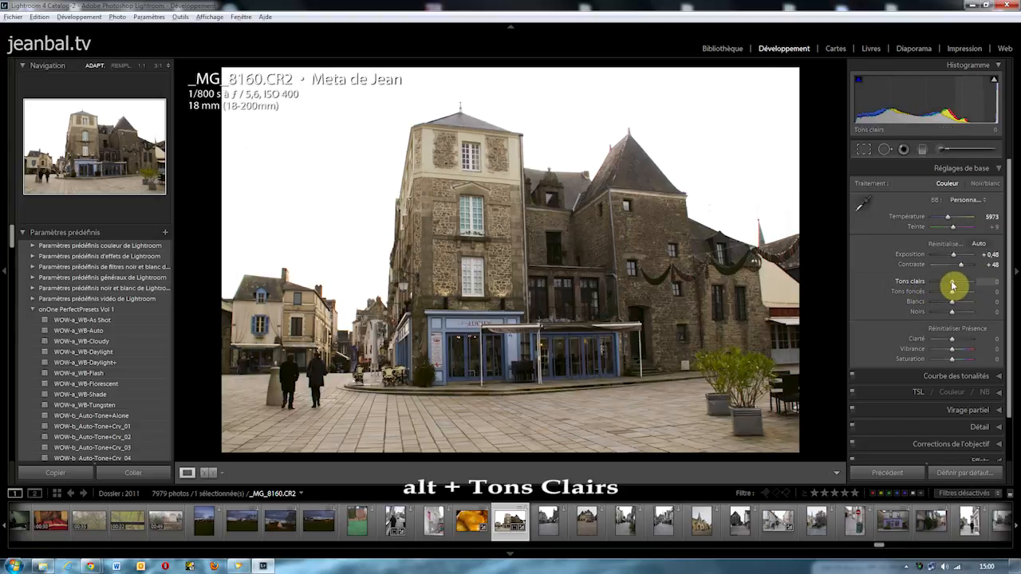
pyautogui.keyDown('alt'); pyautogui.click(953, 285); pyautogui.keyUp('alt')
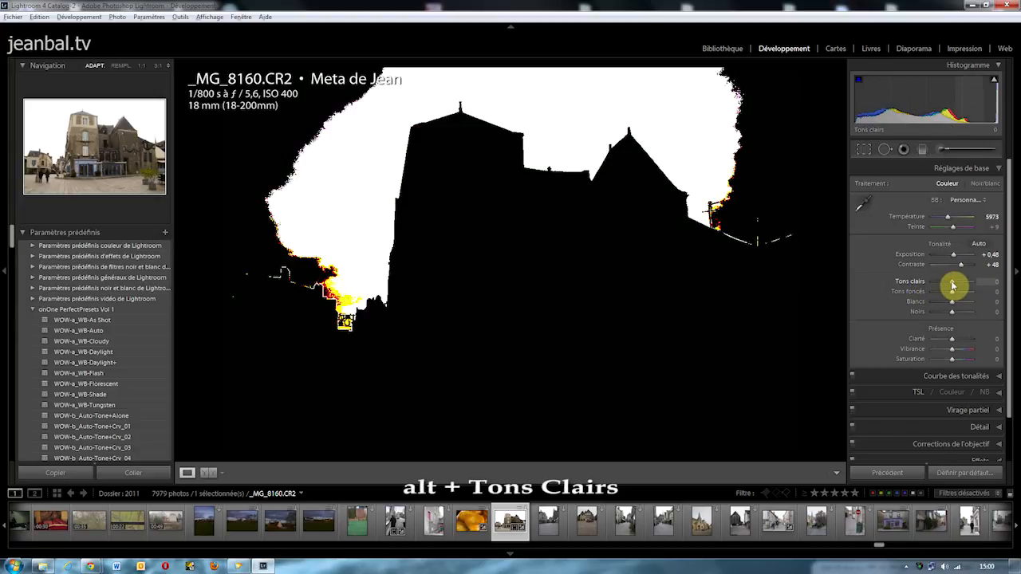
pyautogui.moveTo(953, 284); pyautogui.dragTo(933, 284)
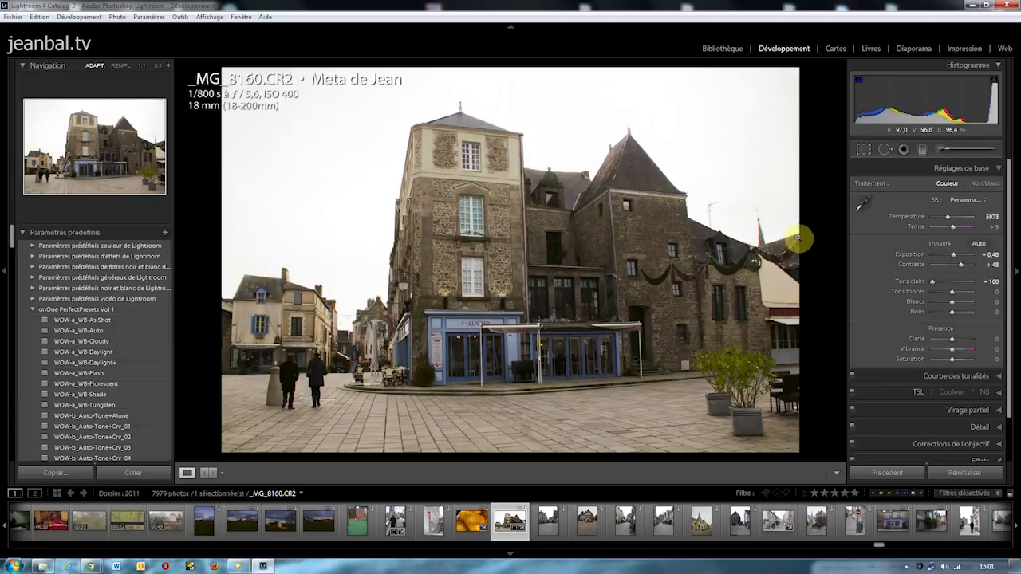
pyautogui.doubleClick(934, 282)
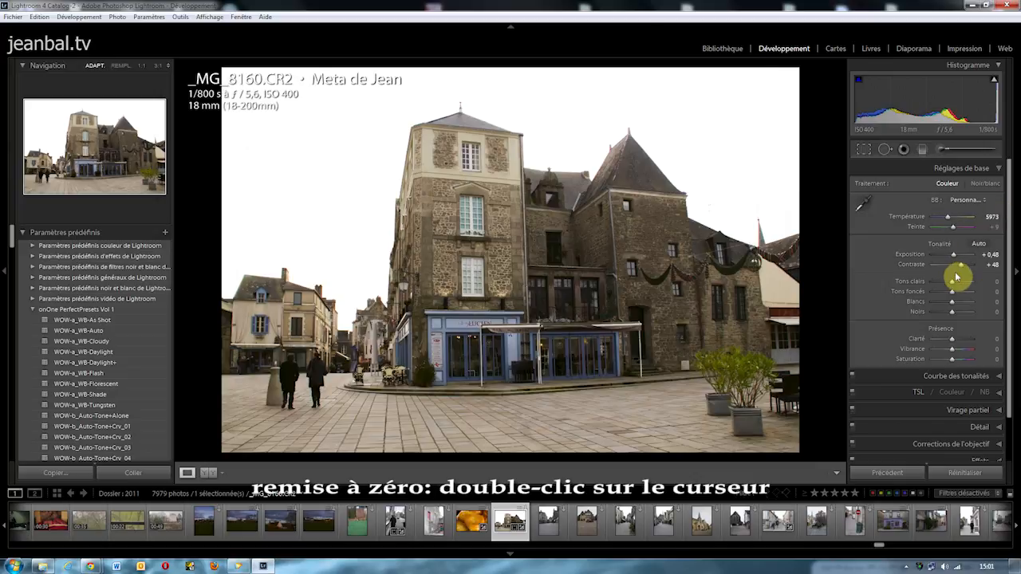
# - Set the highlights to −100 and the shadows (Tons foncés) to +42, checking the clipping mask preview
pyautogui.press('alt')
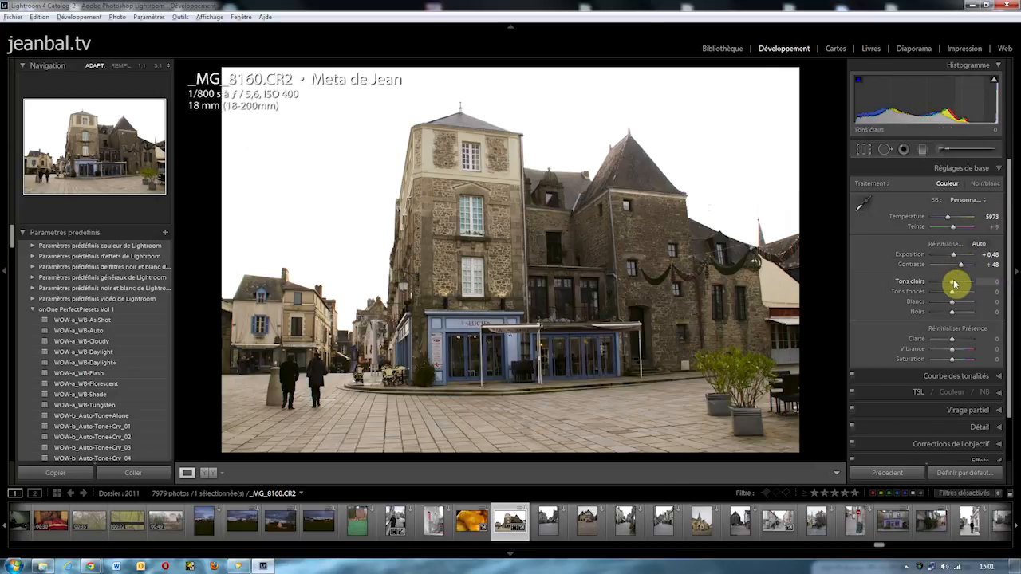
pyautogui.moveTo(953, 289); pyautogui.dragTo(930, 289)
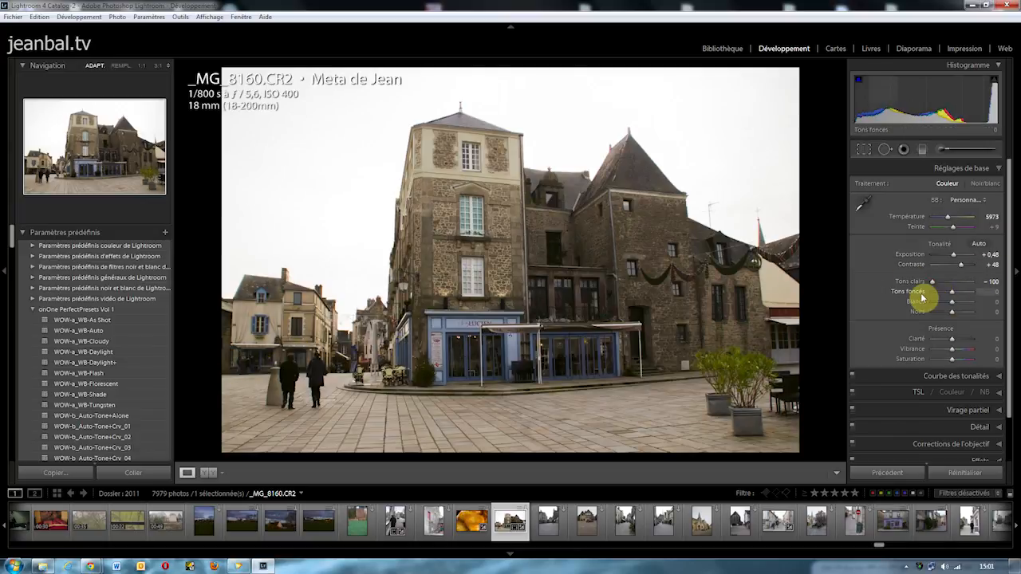
pyautogui.press('alt')
pyautogui.moveTo(953, 296); pyautogui.dragTo(963, 292)
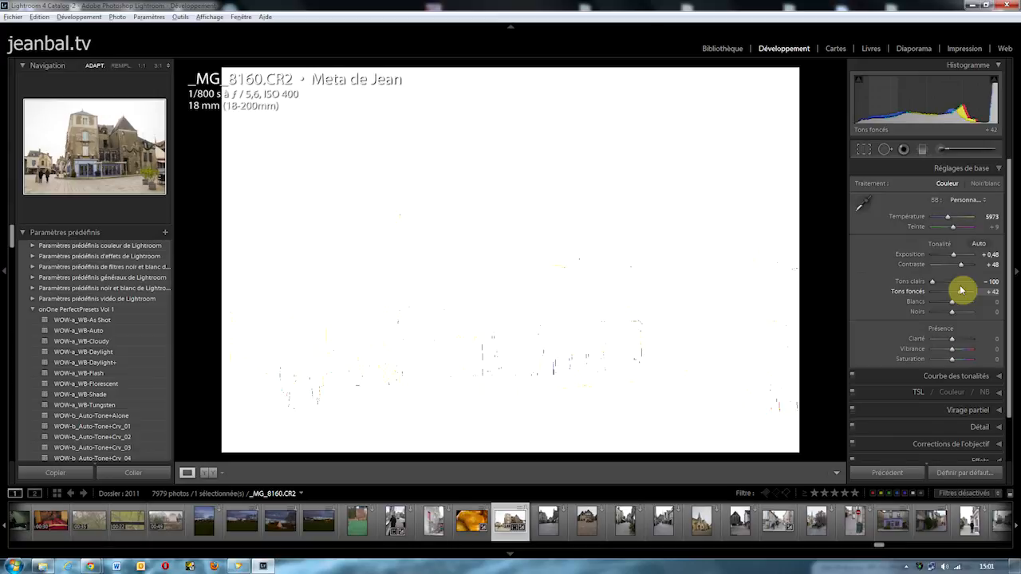
pyautogui.moveTo(961, 290); pyautogui.dragTo(962, 291)
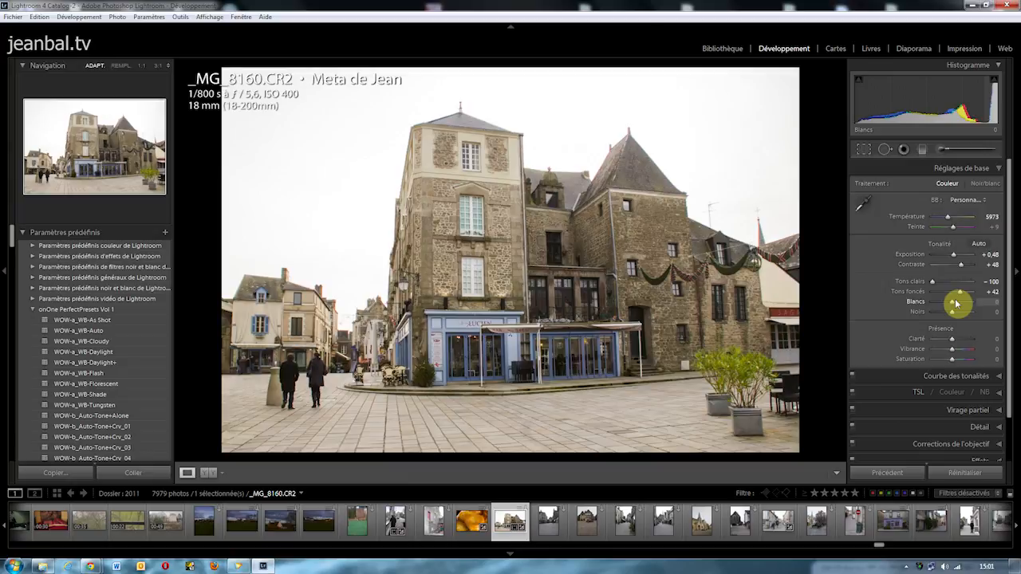
# - Raise the whites (Blancs) to +10 with the clipping mask preview shown
pyautogui.press('alt')
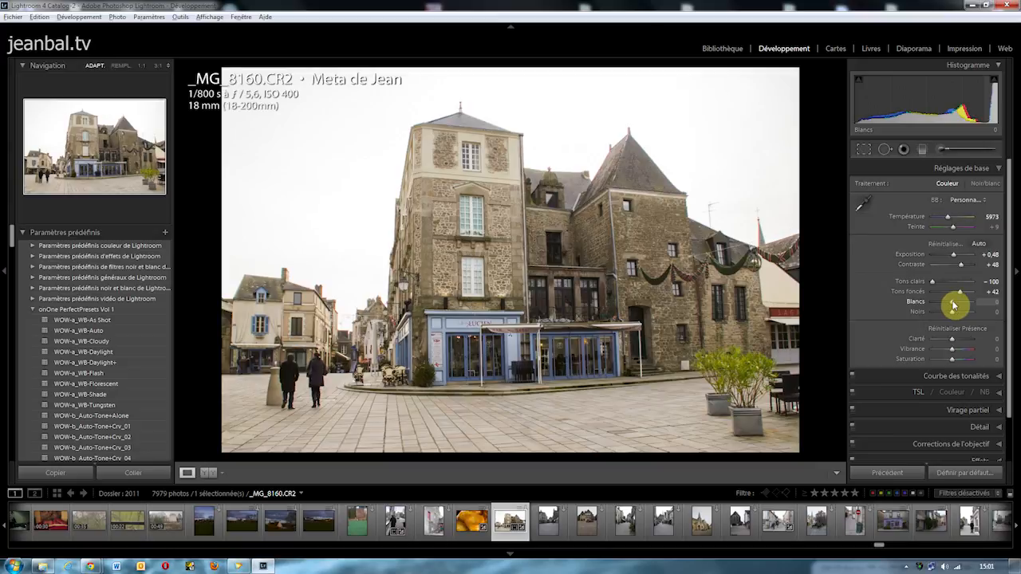
pyautogui.moveTo(953, 306); pyautogui.dragTo(955, 306)
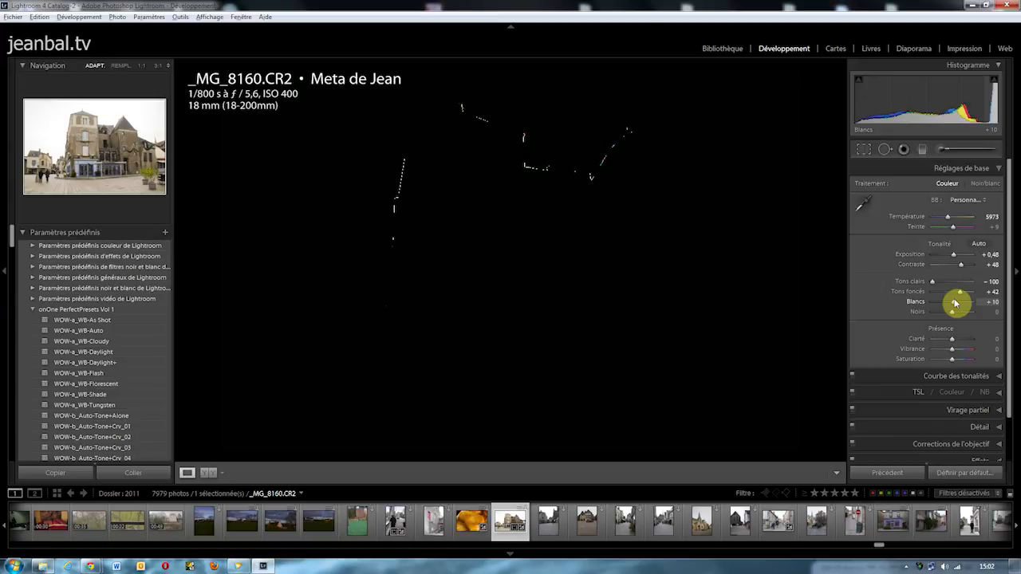
# - Set the whites (Blancs) to +10 and lower the blacks (Noirs) to −29, using the clipping mask preview
pyautogui.moveTo(956, 302); pyautogui.dragTo(956, 303)
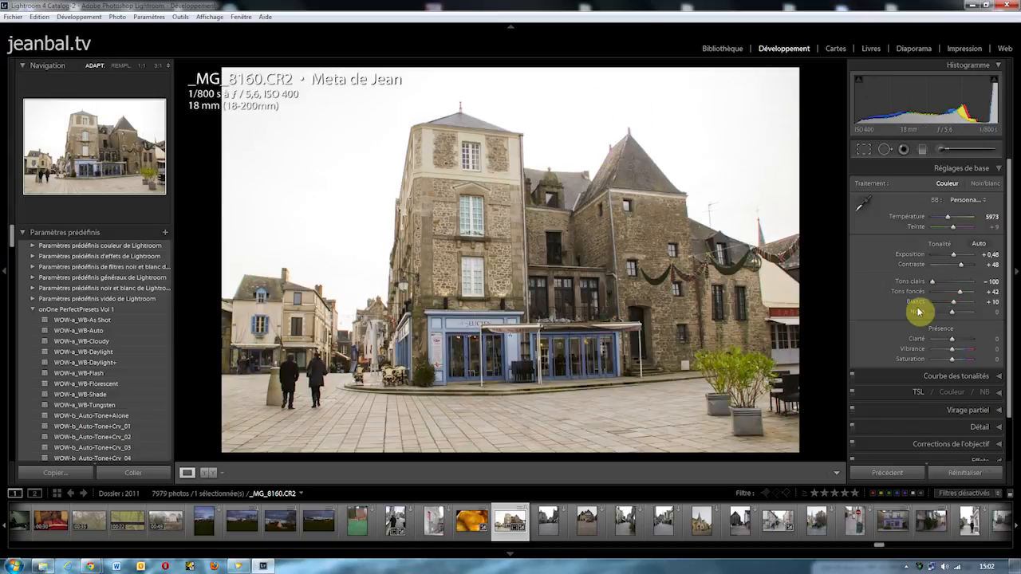
pyautogui.press('alt')
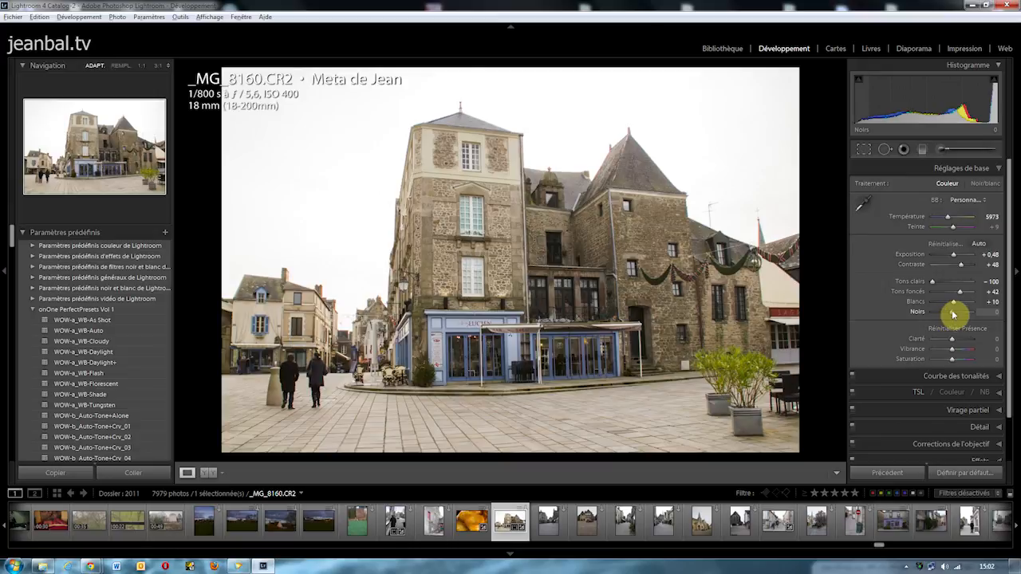
pyautogui.moveTo(953, 313); pyautogui.dragTo(948, 322)
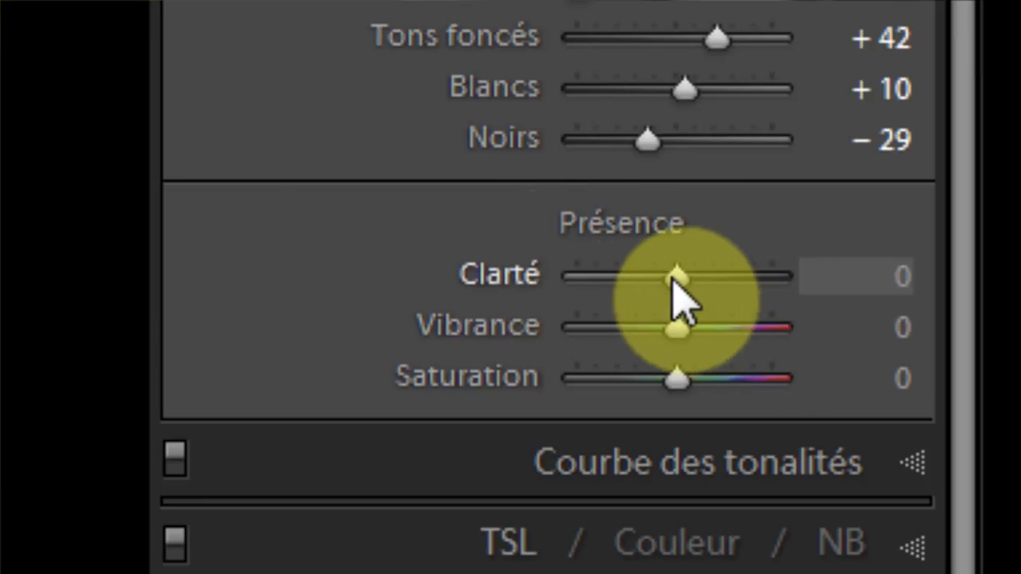
# - Set the clarity (Clarté) to +29 and the vibrance to +26
pyautogui.moveTo(674, 277); pyautogui.dragTo(711, 287)
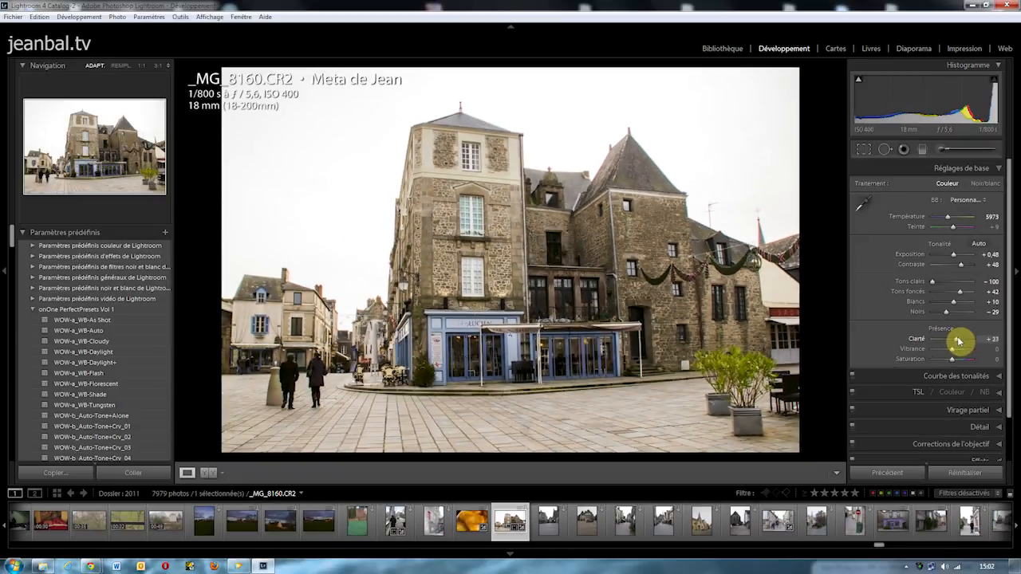
pyautogui.moveTo(958, 342); pyautogui.dragTo(959, 341)
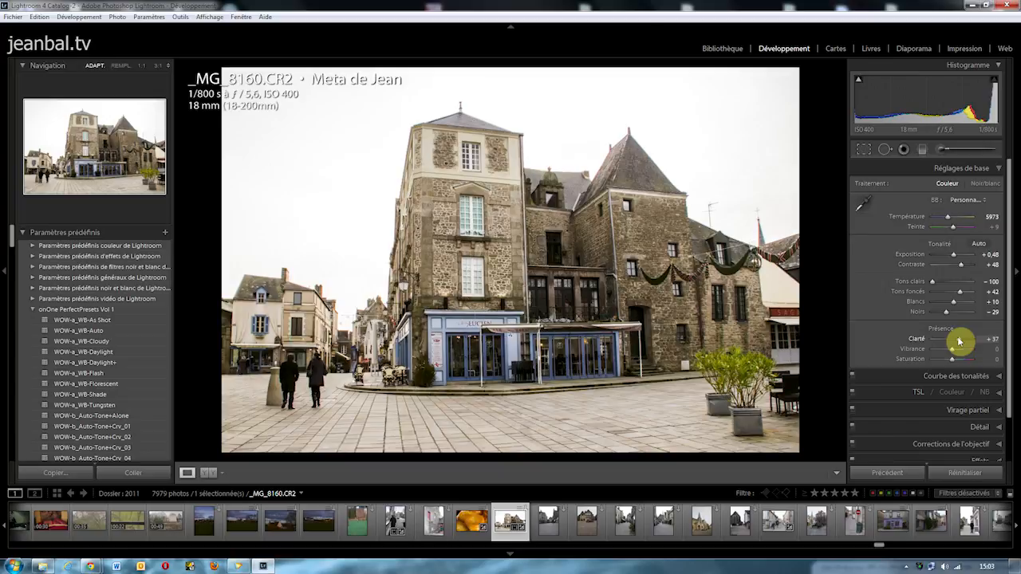
pyautogui.moveTo(960, 342); pyautogui.dragTo(958, 351)
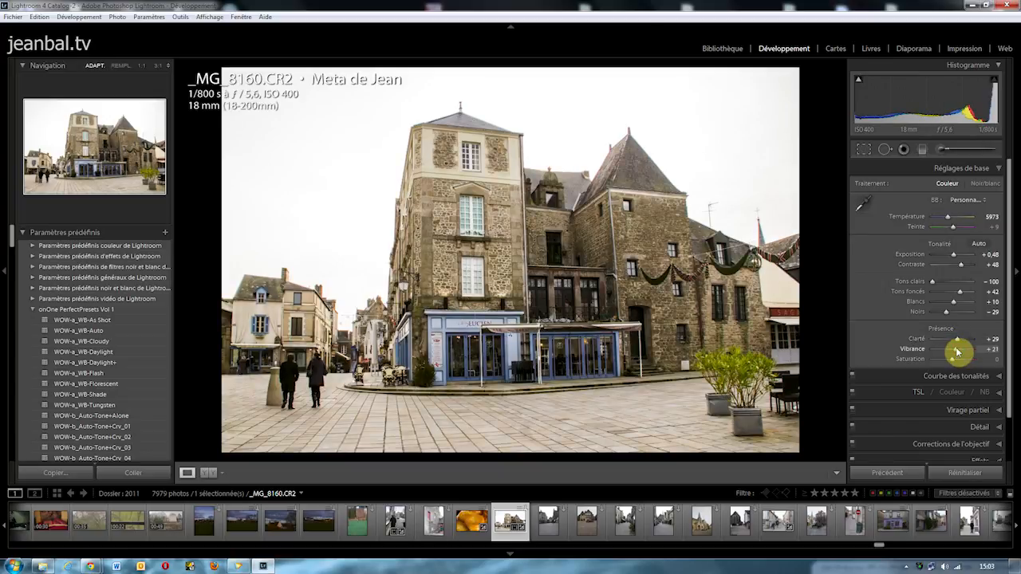
pyautogui.moveTo(958, 352); pyautogui.dragTo(959, 352)
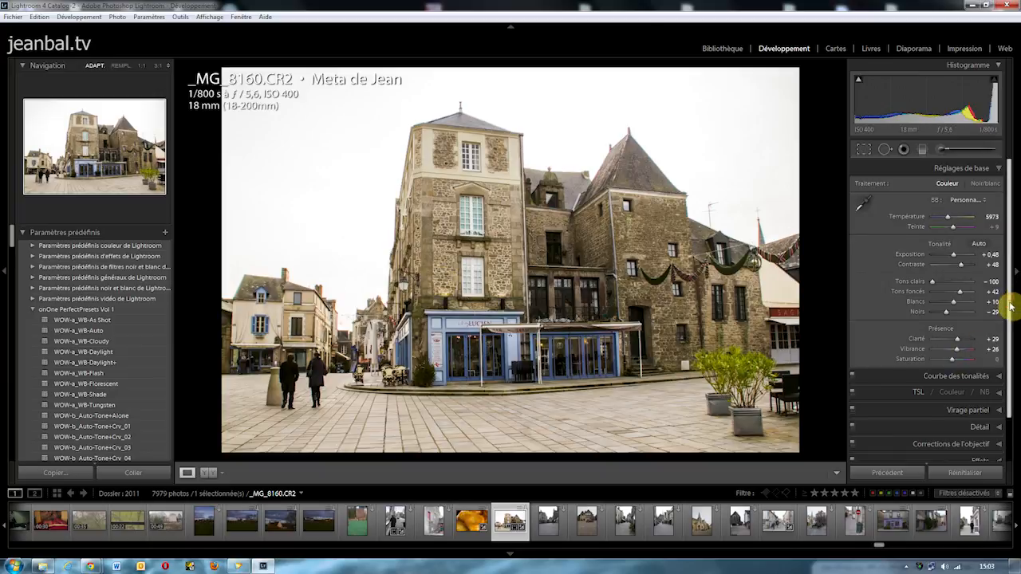
# - Open the tone curve (Courbe des tonalités) settings and view the available channels, leaving RVB selected
pyautogui.moveTo(1012, 303); pyautogui.dragTo(1014, 361)
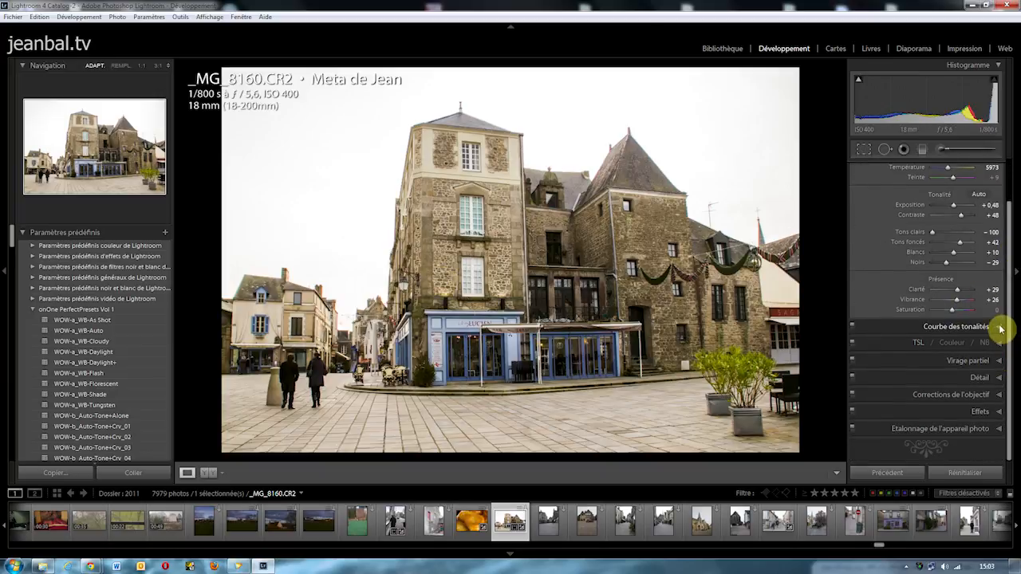
pyautogui.click(999, 329)
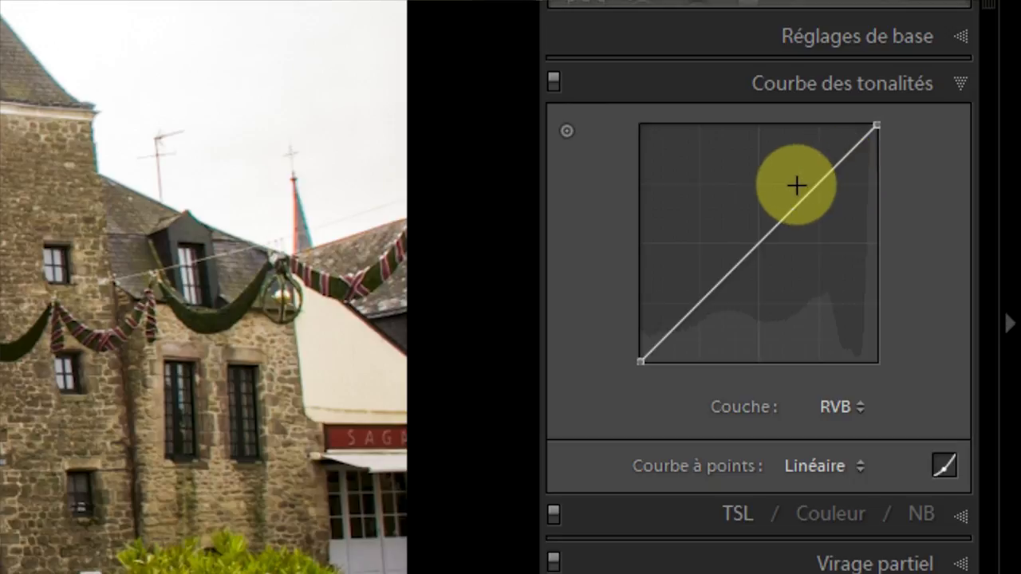
pyautogui.click(851, 409)
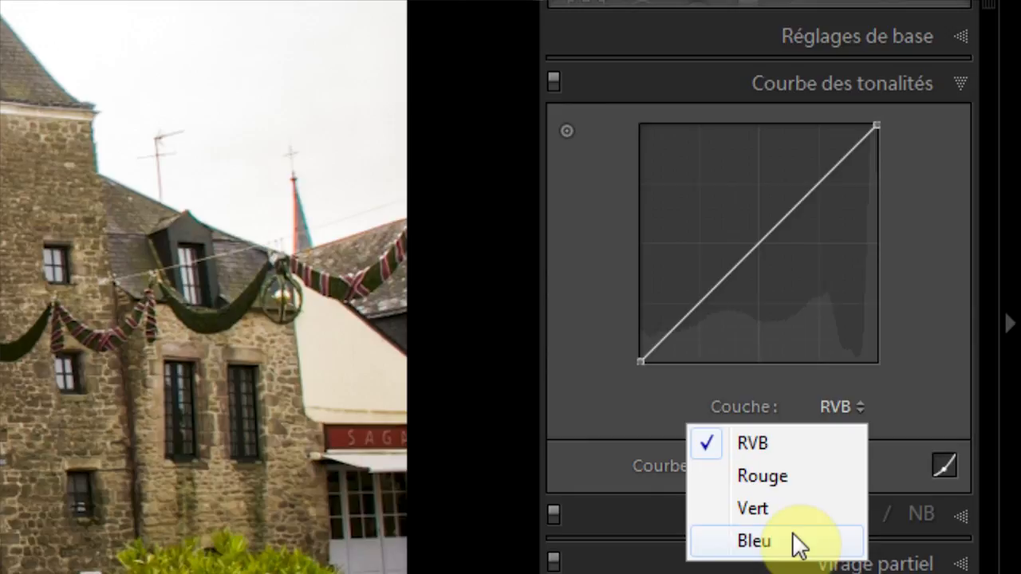
pyautogui.click(947, 326)
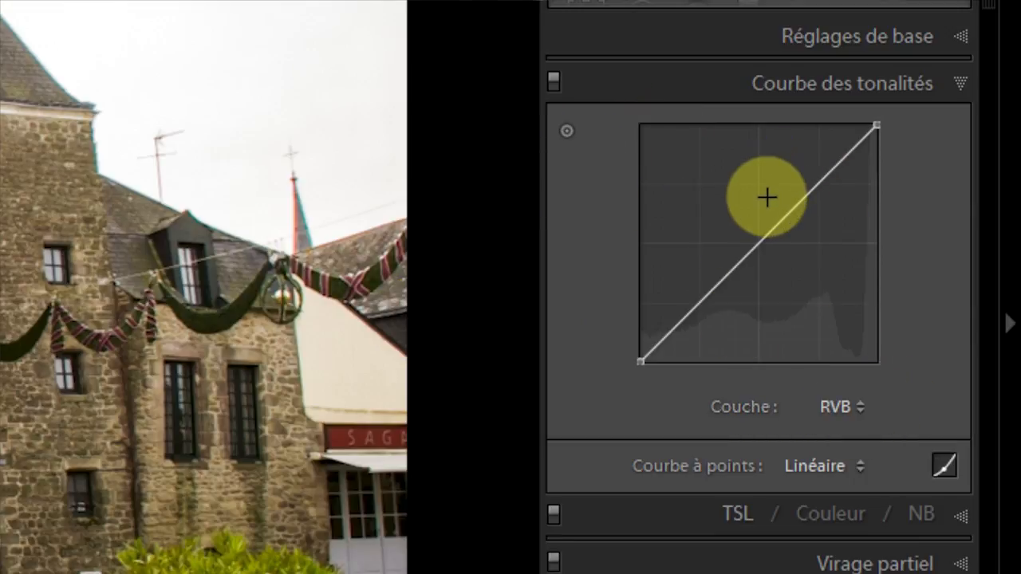
# - Adjust the darkest tones of the curve directly on the photo, targeting the dark window at the centre of the facade
pyautogui.click(570, 130)
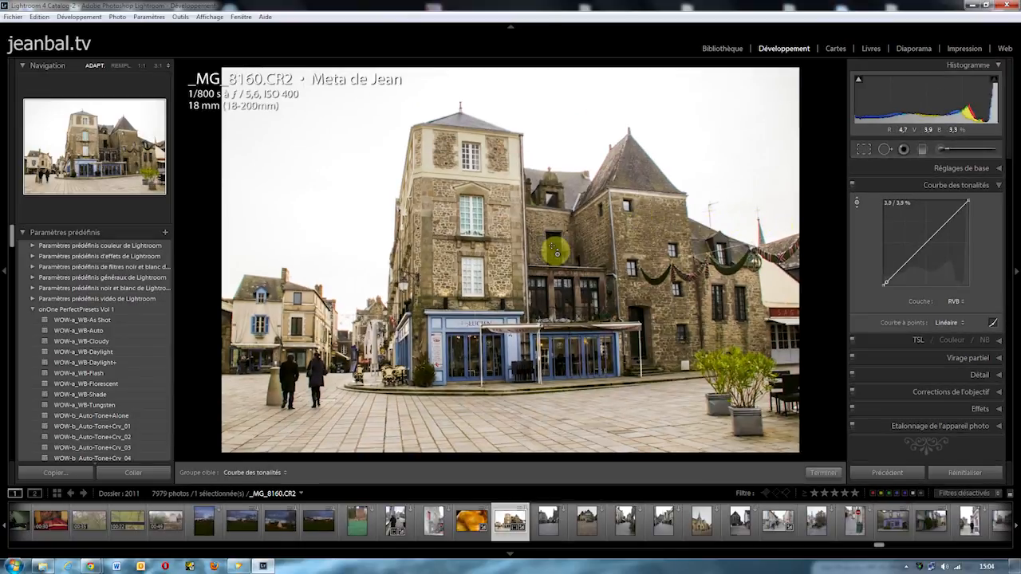
pyautogui.click(556, 252)
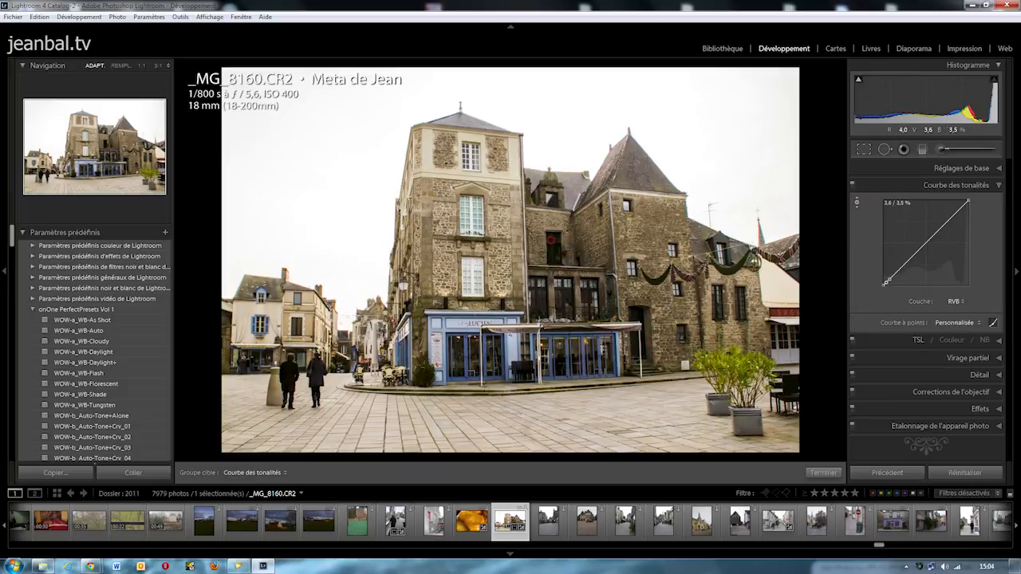
pyautogui.moveTo(556, 249); pyautogui.dragTo(556, 254)
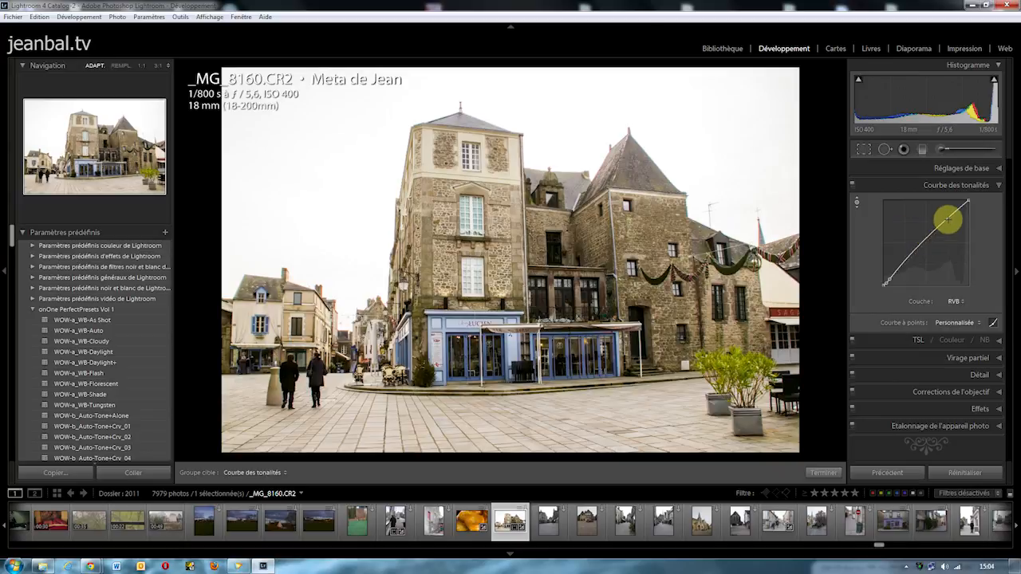
# - Shape the RVB curve with a highlight point and a slightly raised shadow point, and slightly lower the white end point
pyautogui.moveTo(950, 222); pyautogui.dragTo(929, 246)
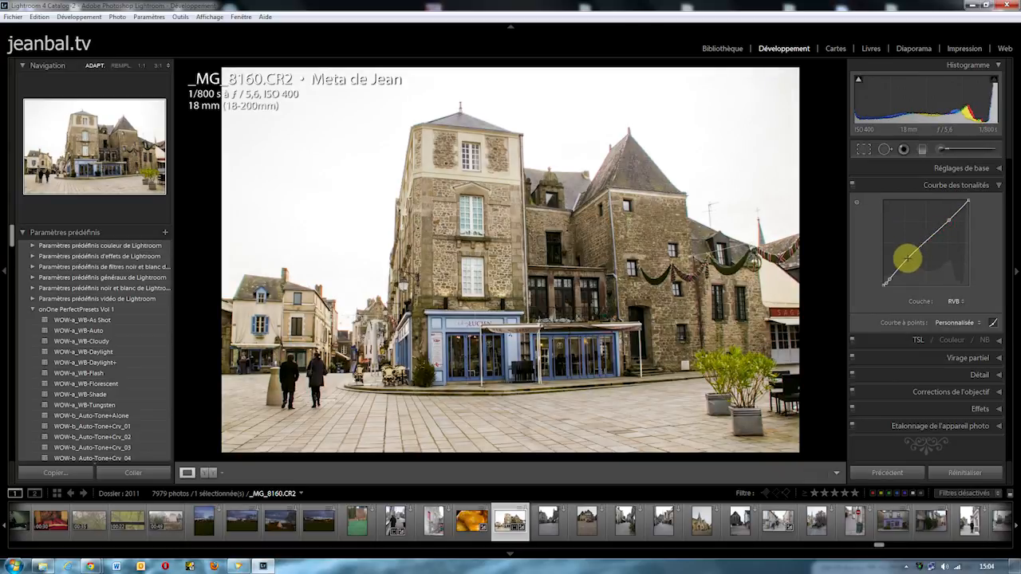
pyautogui.moveTo(908, 258); pyautogui.dragTo(908, 255)
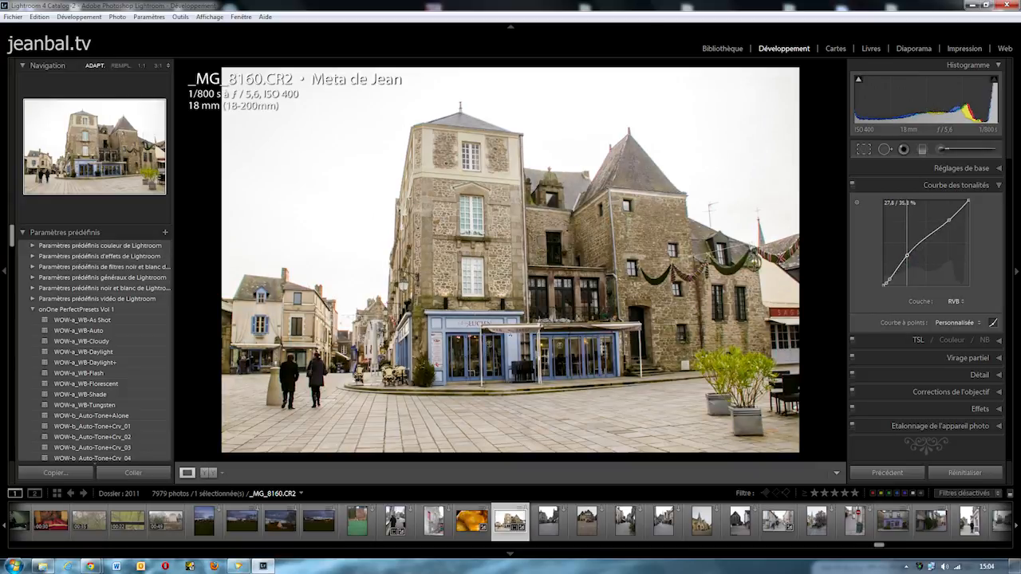
pyautogui.click(945, 225)
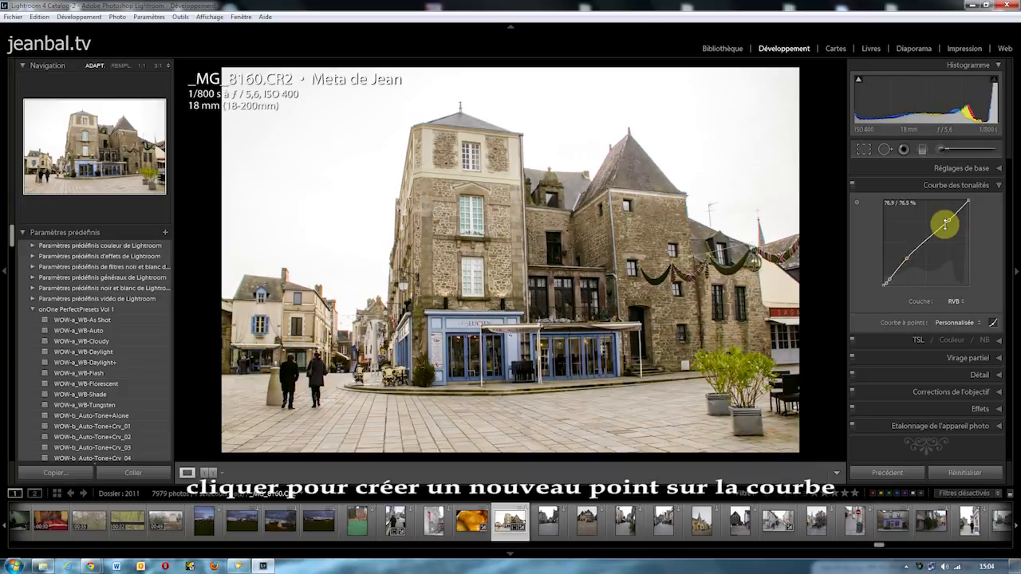
pyautogui.moveTo(968, 201); pyautogui.dragTo(969, 206)
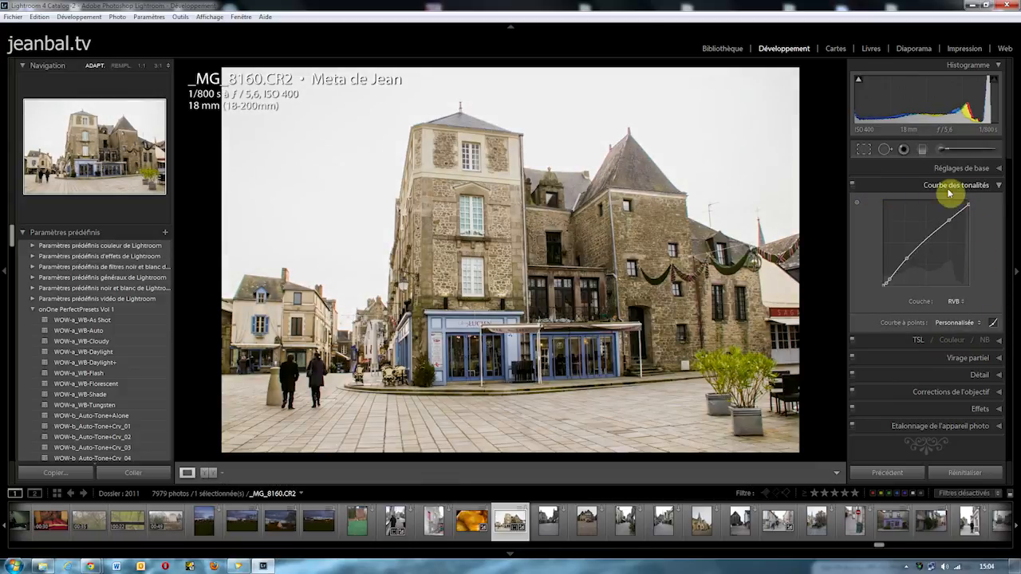
pyautogui.click(998, 186)
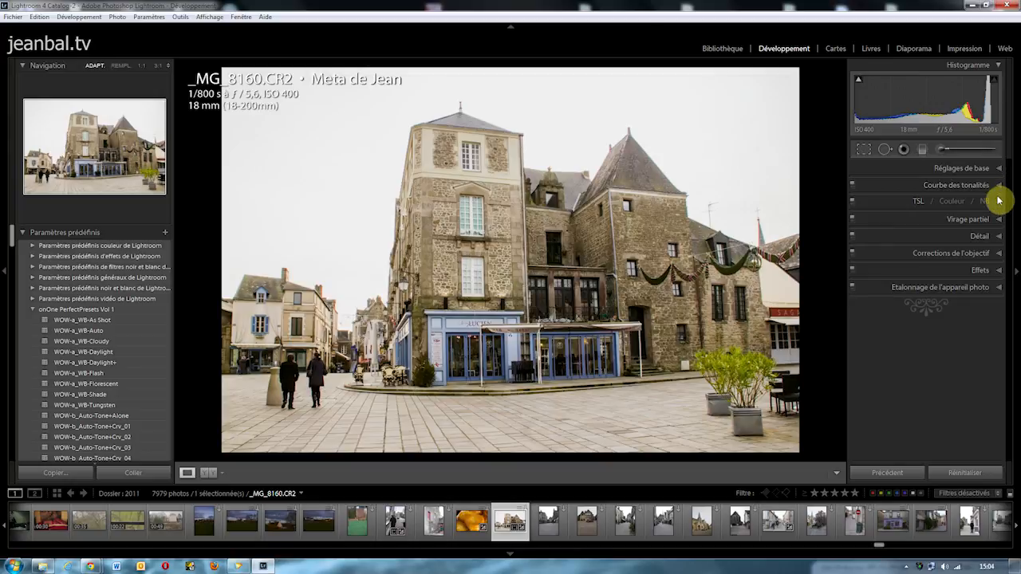
# - Try the red (Rouge) hue at +94 in the TSL settings and reset it to 0
pyautogui.click(999, 201)
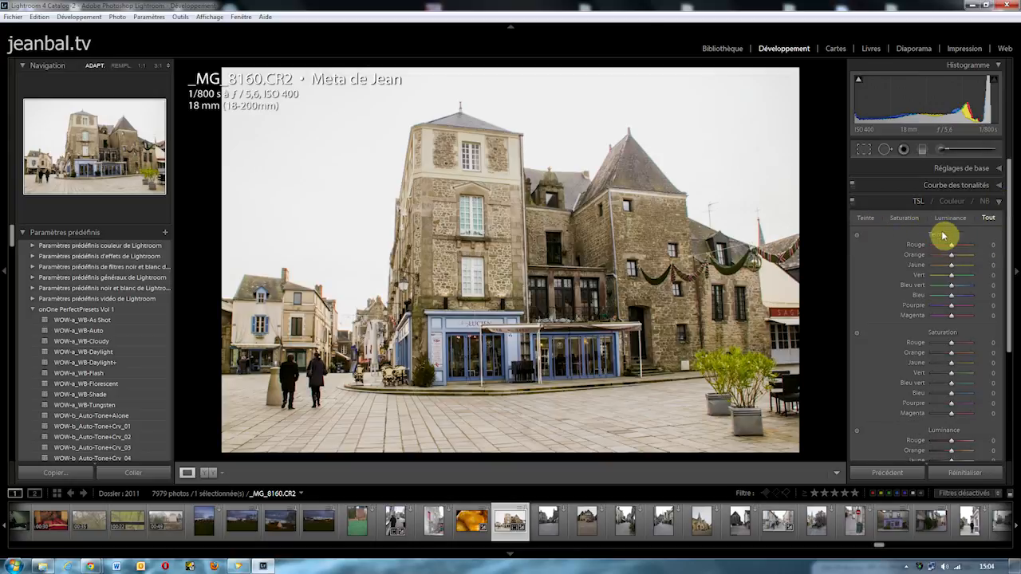
pyautogui.moveTo(1011, 256)
pyautogui.mouseDown()
pyautogui.moveTo(1012, 277)
pyautogui.moveTo(1011, 265)
pyautogui.mouseUp()
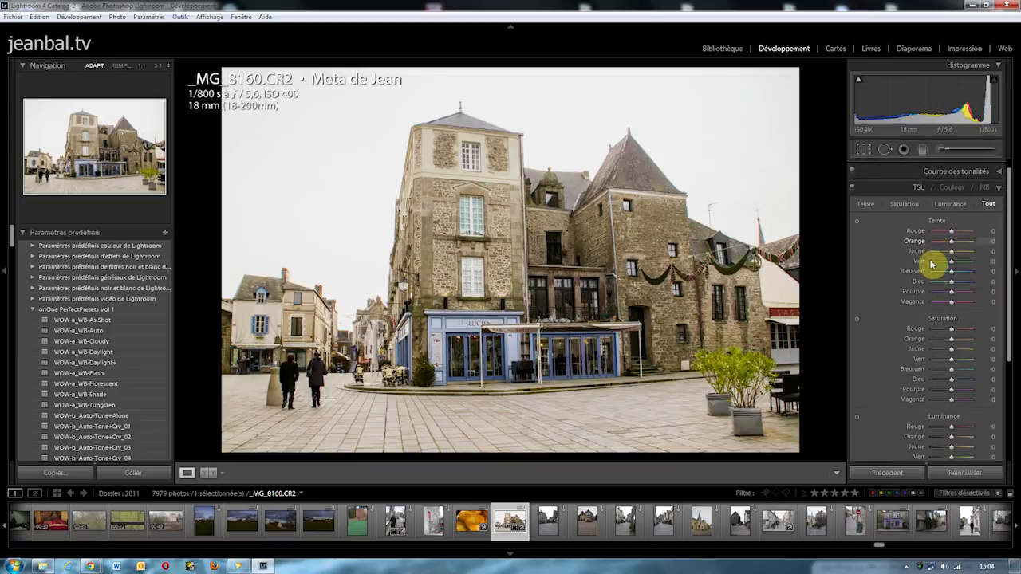
pyautogui.moveTo(953, 237)
pyautogui.mouseDown()
pyautogui.moveTo(990, 234)
pyautogui.moveTo(930, 238)
pyautogui.moveTo(972, 232)
pyautogui.mouseUp()
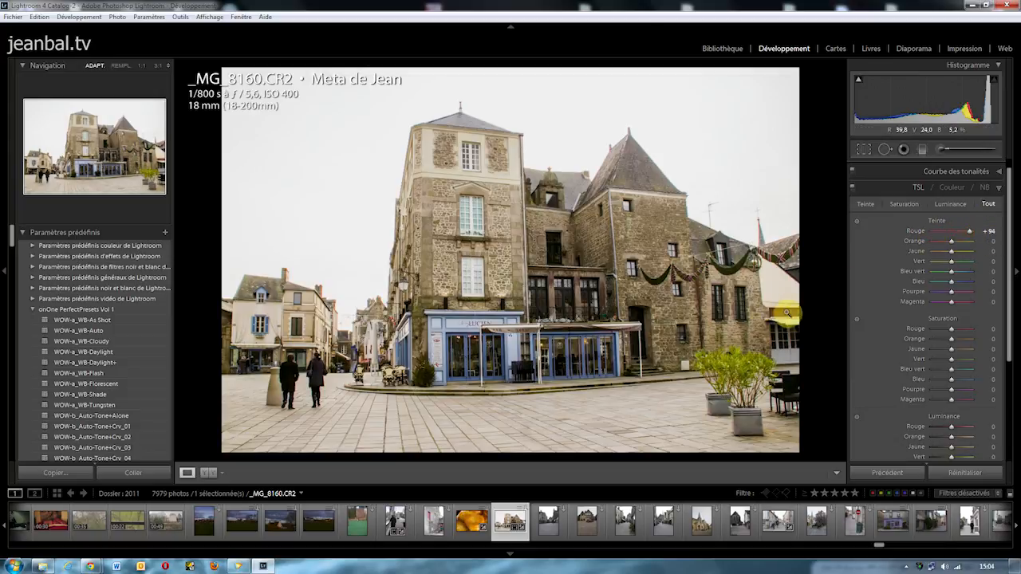
pyautogui.doubleClick(970, 233)
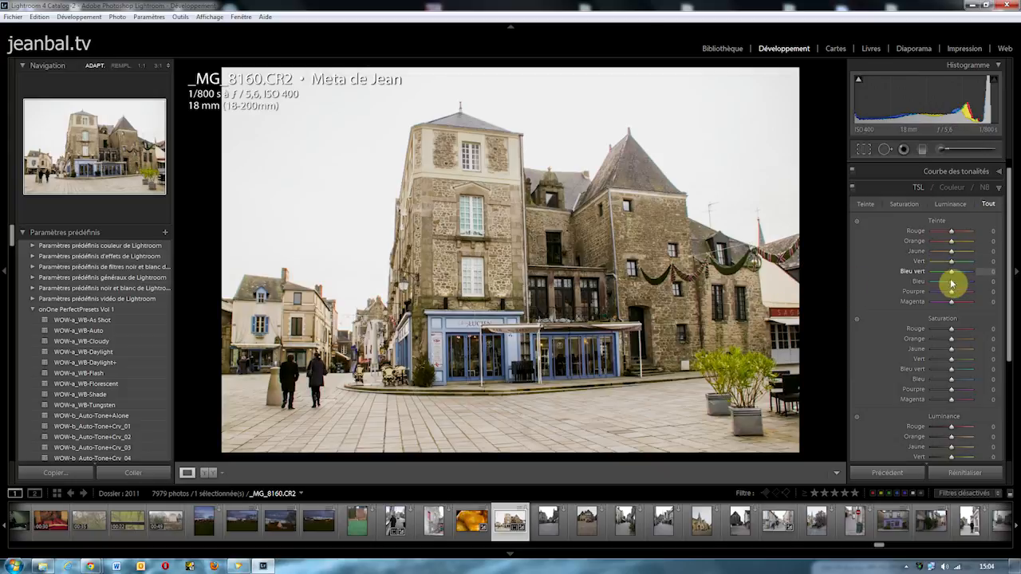
# - Try shifting the blue (Bleu) hue to +100 and reset it to 0
pyautogui.moveTo(966, 282); pyautogui.dragTo(993, 282)
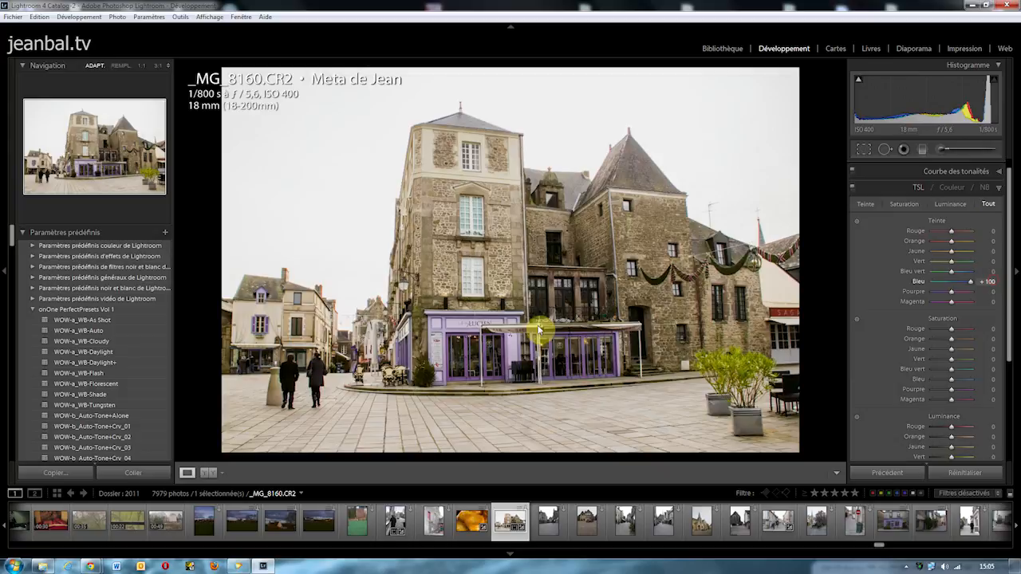
pyautogui.moveTo(974, 284); pyautogui.dragTo(953, 289)
pyautogui.doubleClick(954, 283)
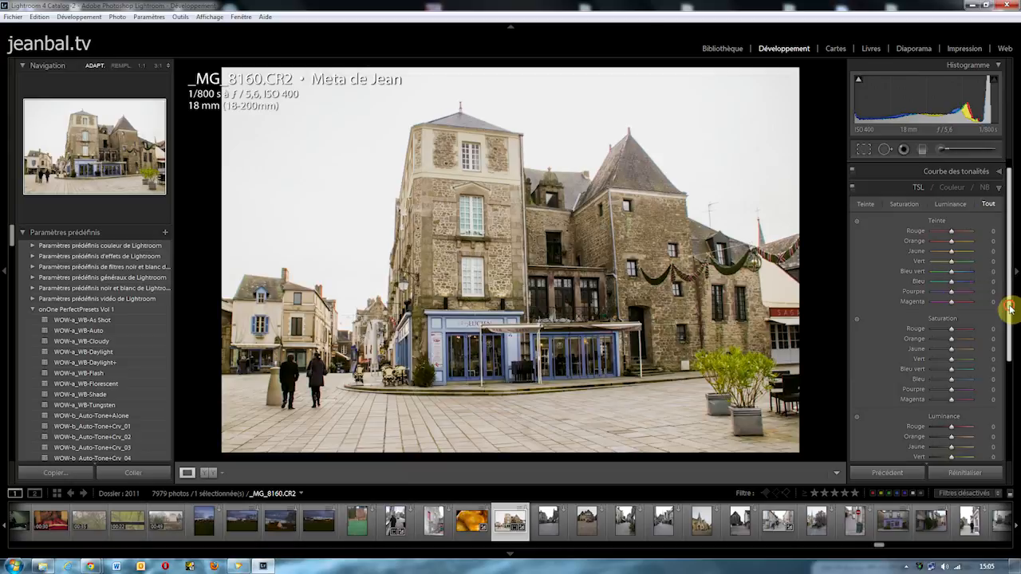
# - Adjust saturation by targeting the blue shopfront on the photo, setting Bleu to −17 and Bleu vert to +3
pyautogui.moveTo(1009, 307); pyautogui.dragTo(1009, 314)
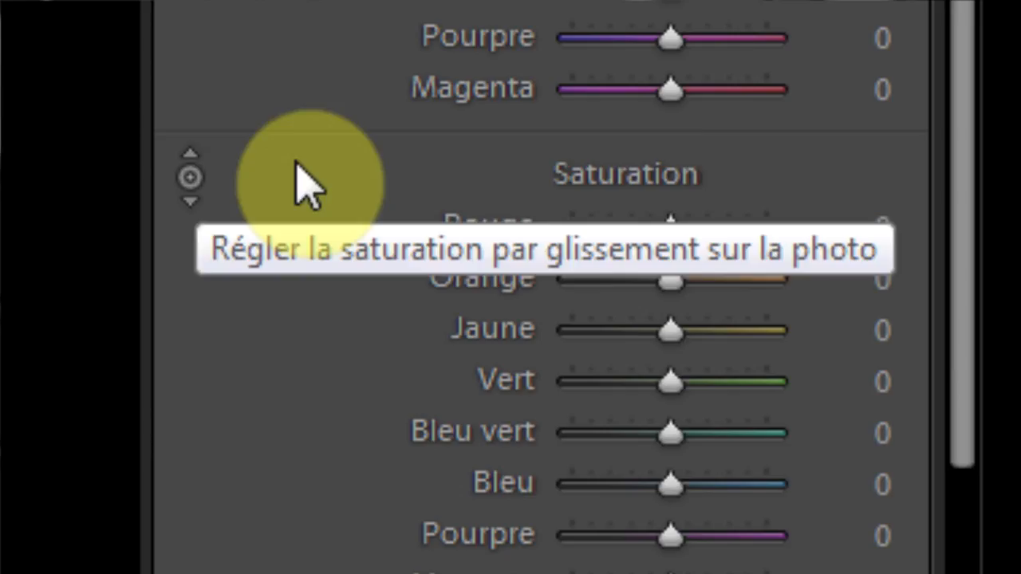
pyautogui.click(191, 175)
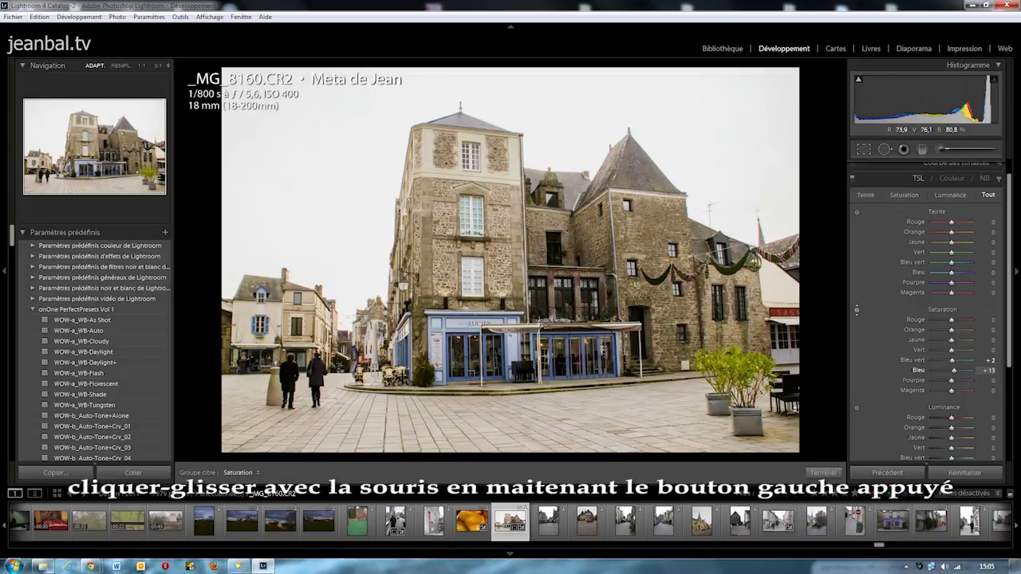
pyautogui.moveTo(512, 361)
pyautogui.mouseDown()
pyautogui.moveTo(512, 352)
pyautogui.moveTo(509, 374)
pyautogui.mouseUp()
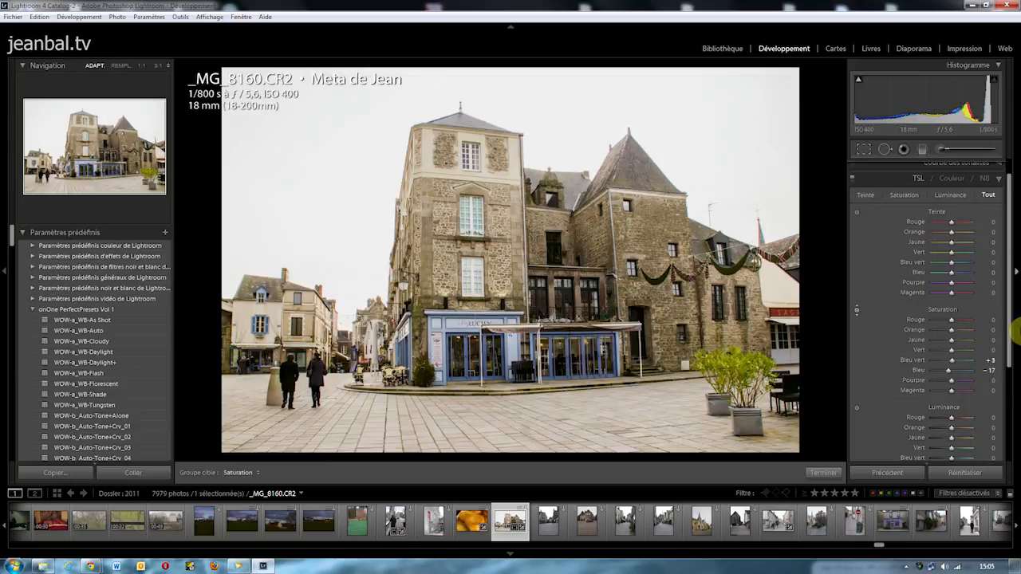
# - Darken the shopfront with targeted luminance adjustment, setting Bleu to −97 and Bleu vert to −24, and close the TSL settings
pyautogui.scroll(-2, 1007, 370)
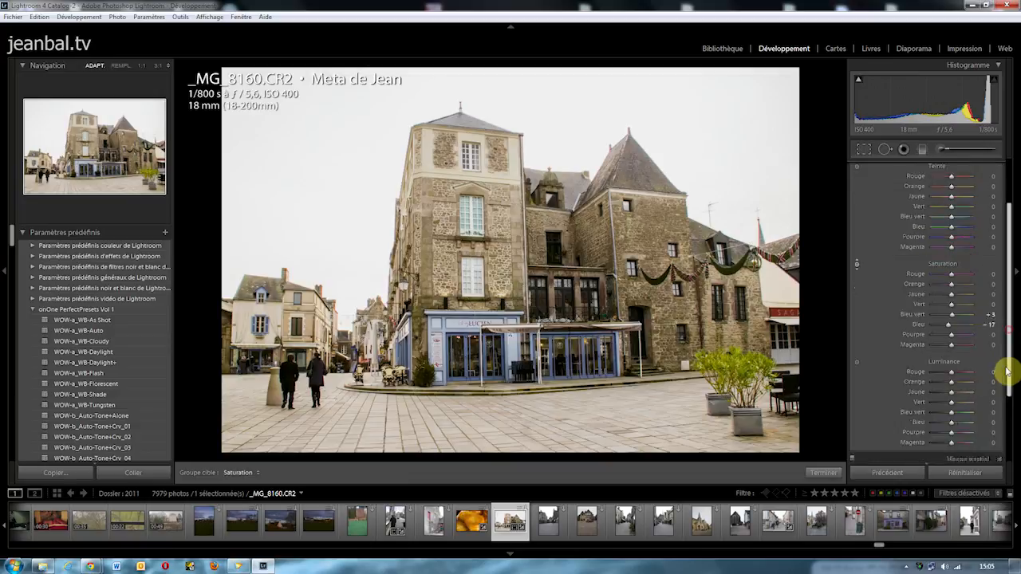
pyautogui.click(857, 336)
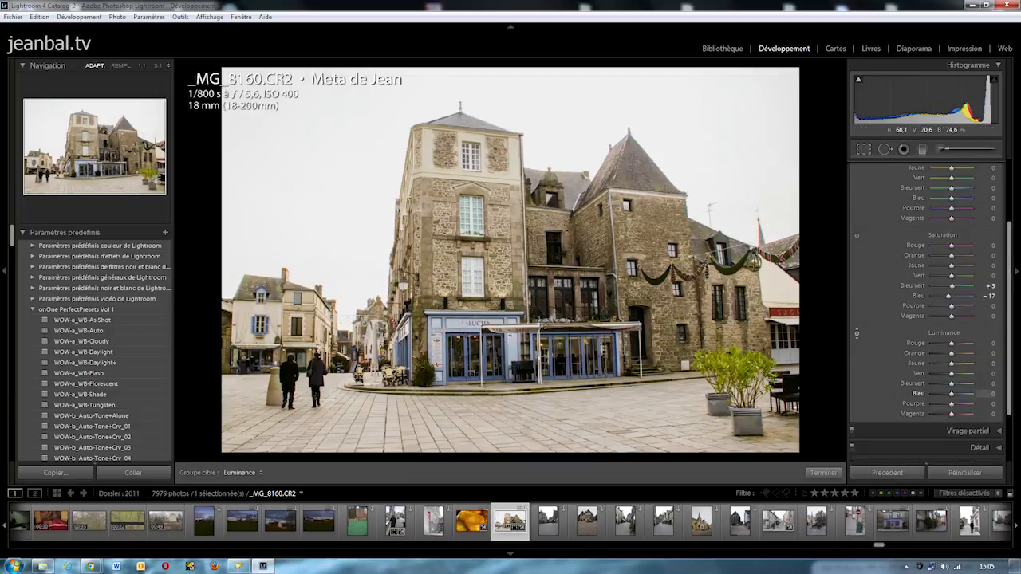
pyautogui.moveTo(465, 326); pyautogui.dragTo(464, 356)
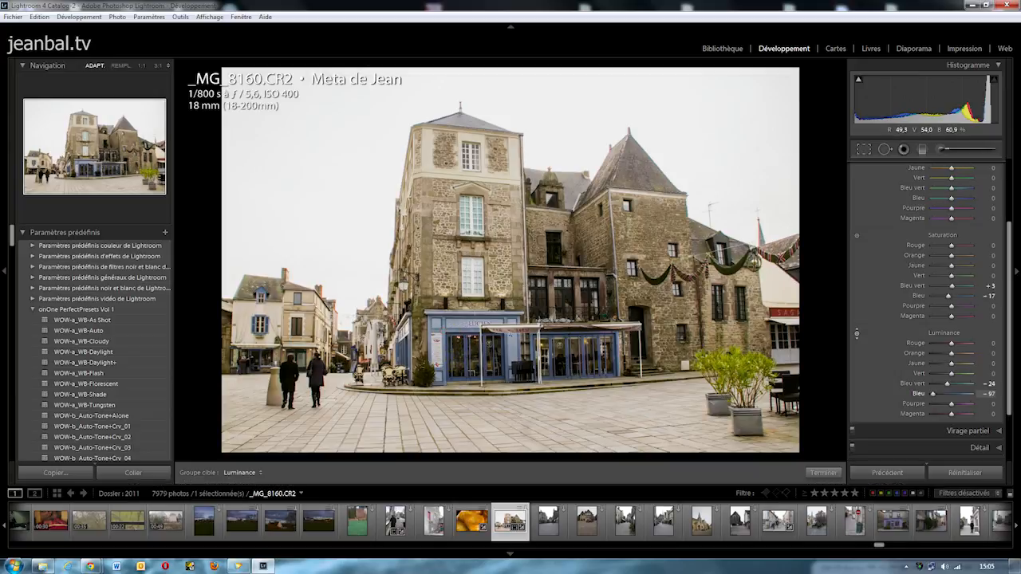
pyautogui.scroll(5, 998, 191)
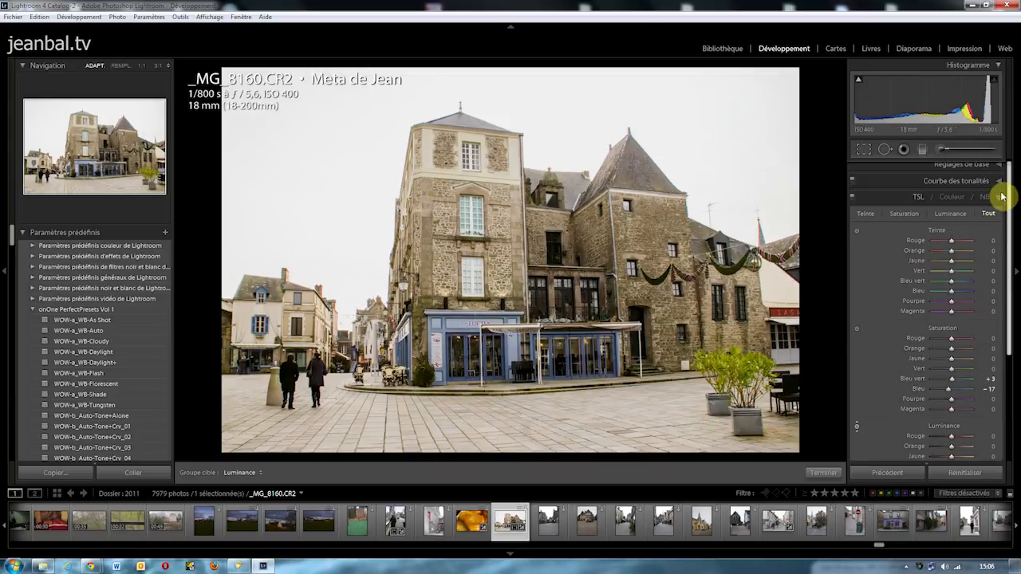
pyautogui.click(1001, 201)
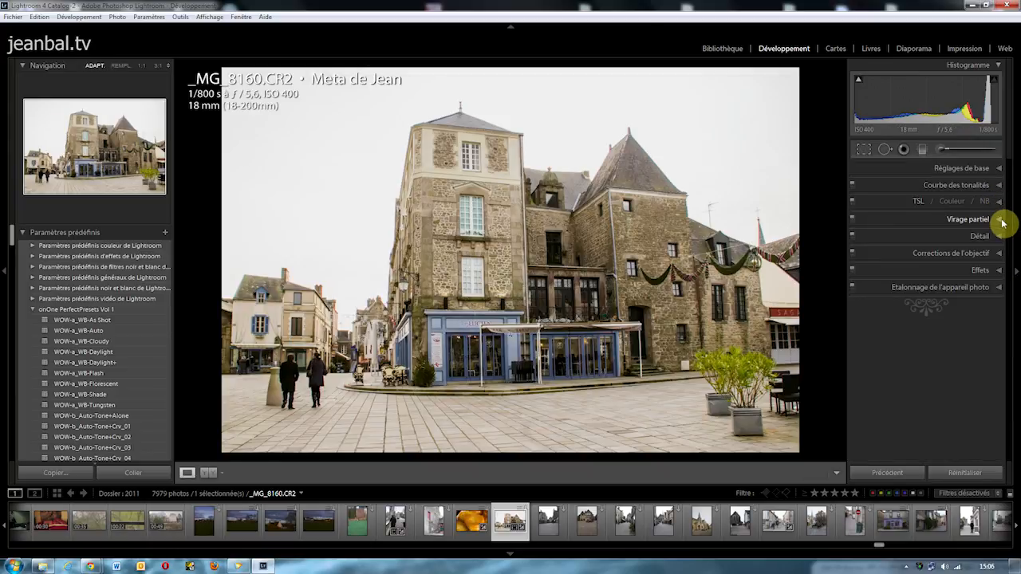
# - View the split toning (Virage partiel) settings and close them without changes
pyautogui.click(1000, 221)
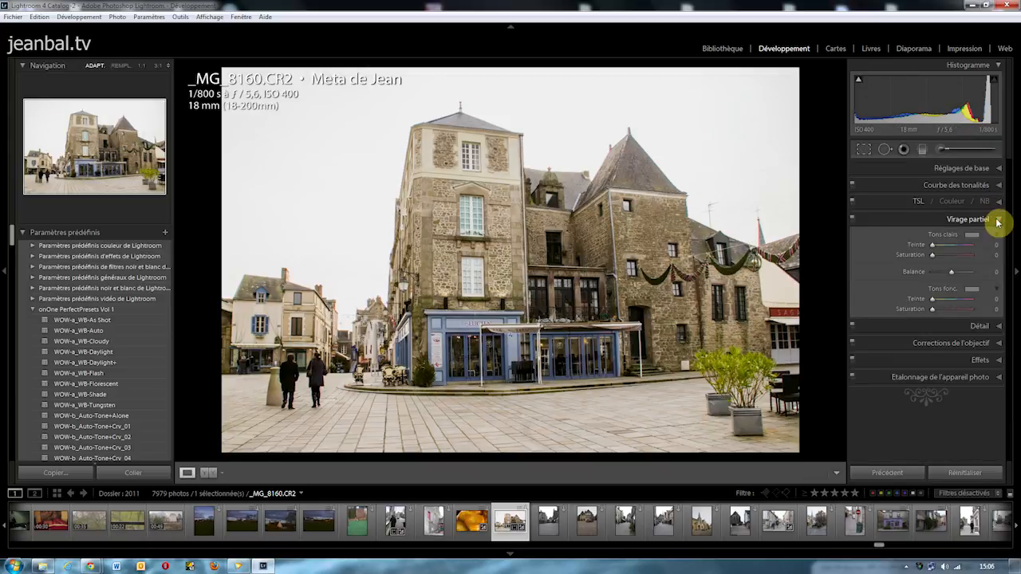
pyautogui.click(998, 221)
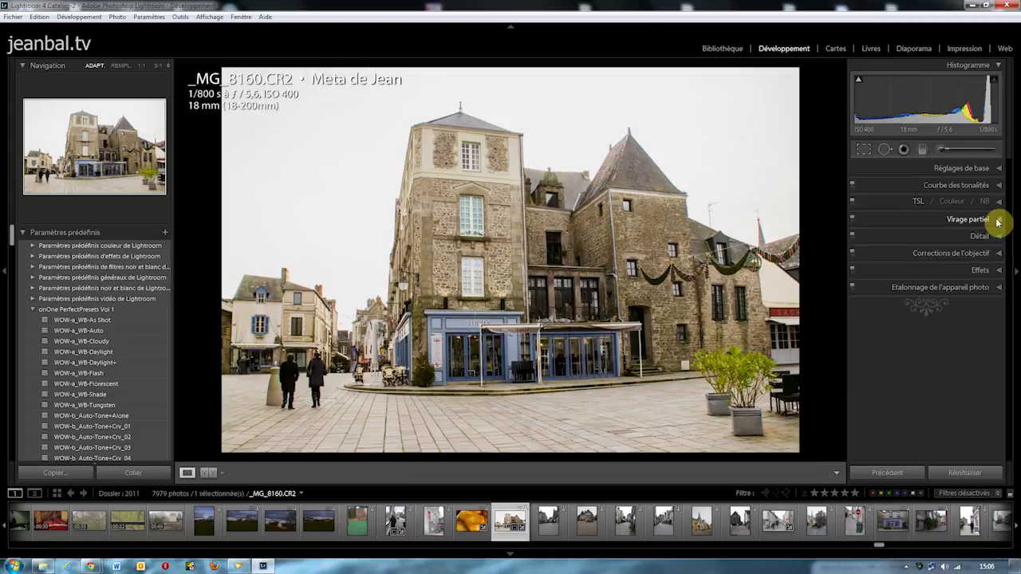
# - Open the Détail settings and centre the detail preview on the small window in the stone tower wall
pyautogui.click(999, 237)
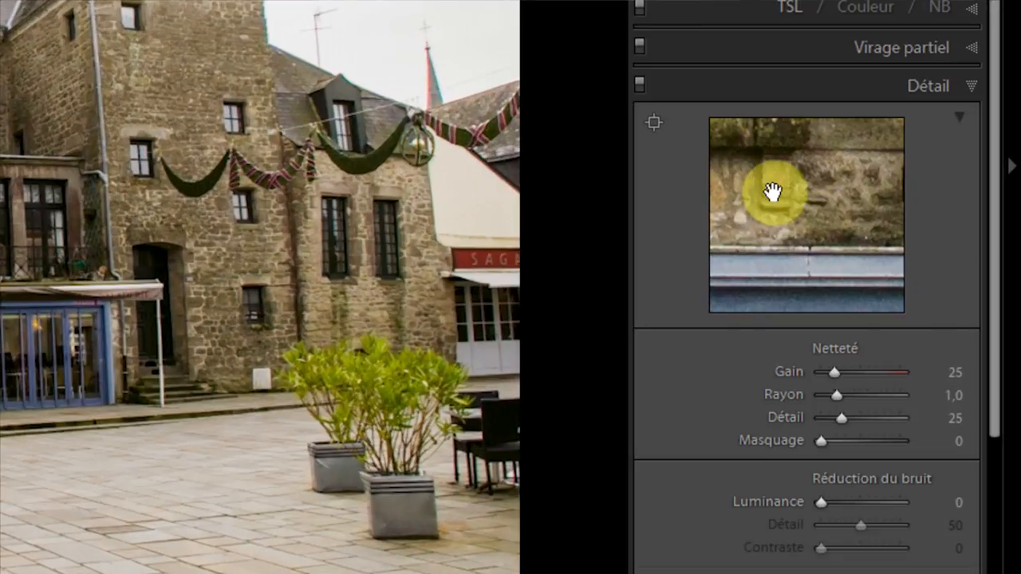
pyautogui.click(657, 124)
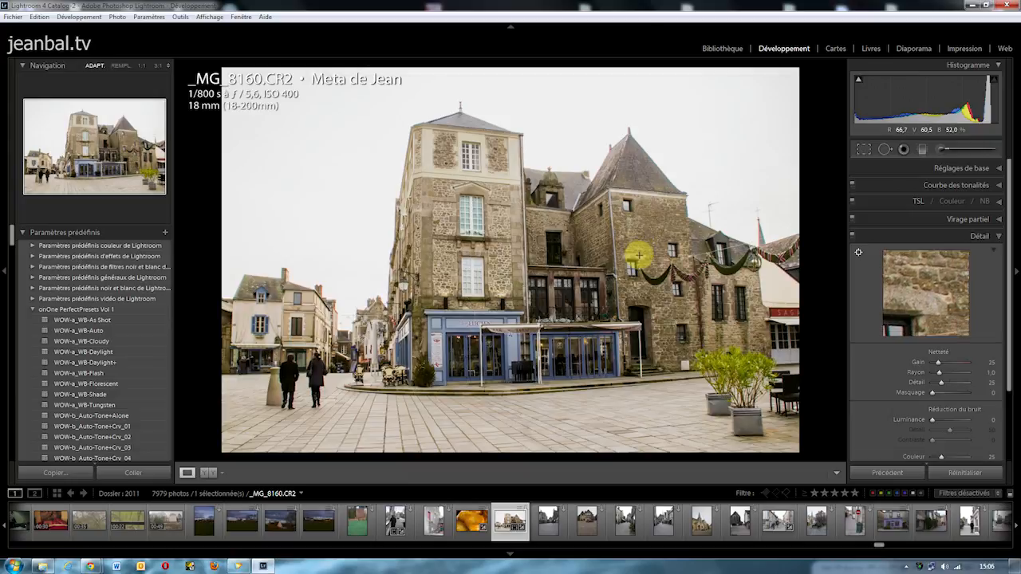
pyautogui.click(640, 257)
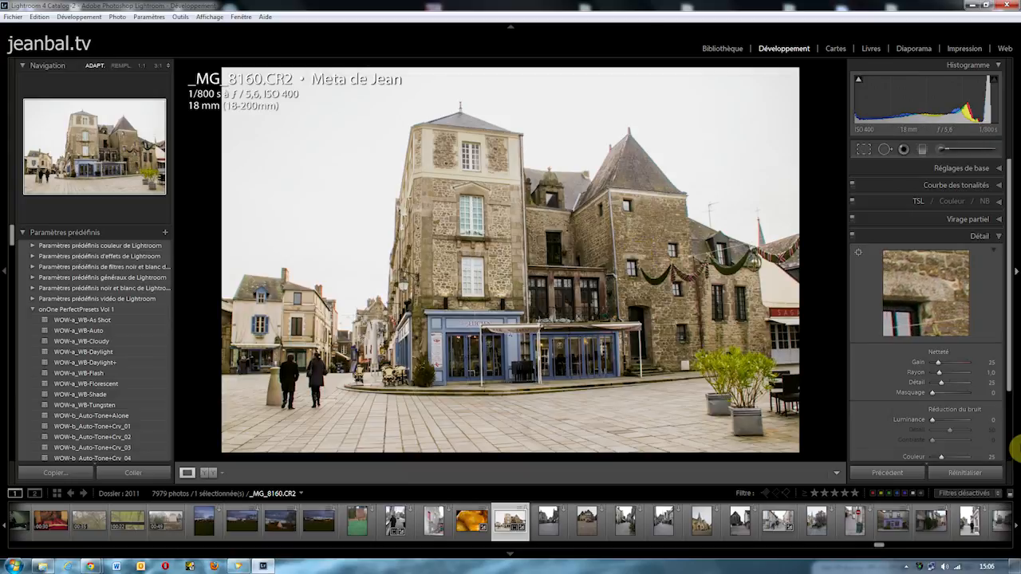
# - Try sharpening amounts of 41, 34 and 27, check the preview in greyscale, and set the sharpening Gain to 84
pyautogui.moveTo(939, 363); pyautogui.dragTo(947, 364)
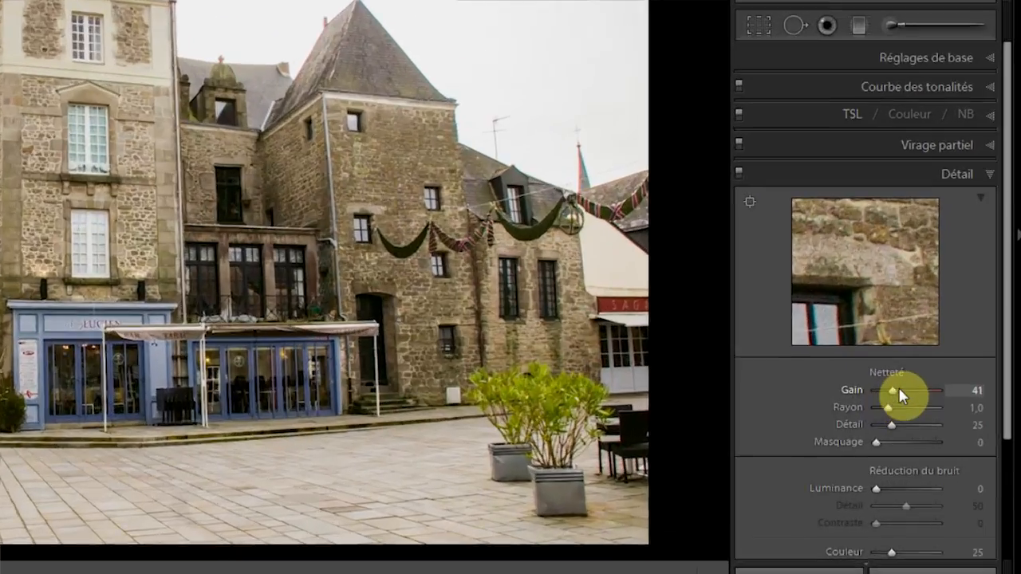
pyautogui.moveTo(898, 388); pyautogui.dragTo(889, 391)
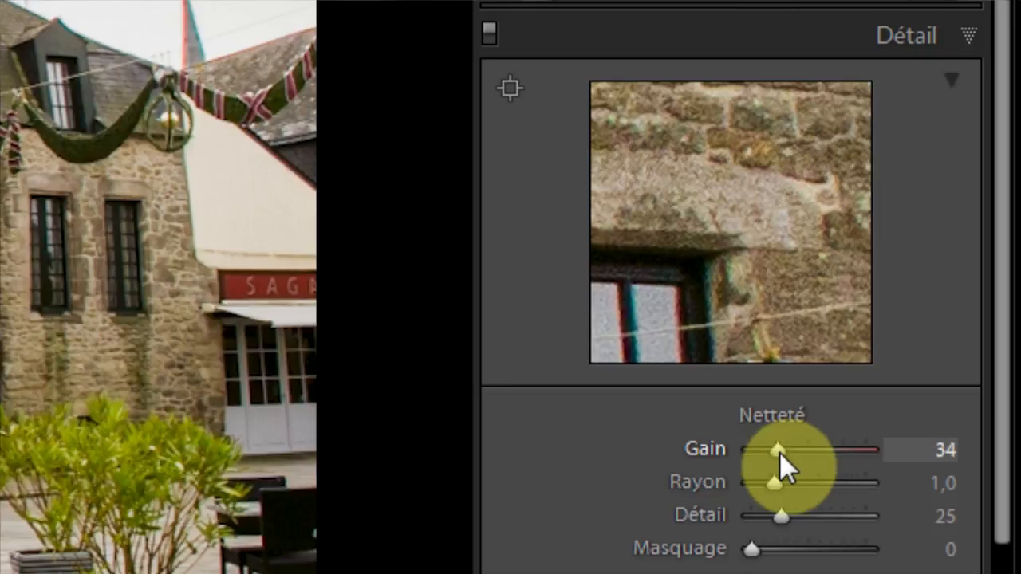
pyautogui.moveTo(779, 452)
pyautogui.mouseDown()
pyautogui.moveTo(790, 450)
pyautogui.moveTo(774, 453)
pyautogui.mouseUp()
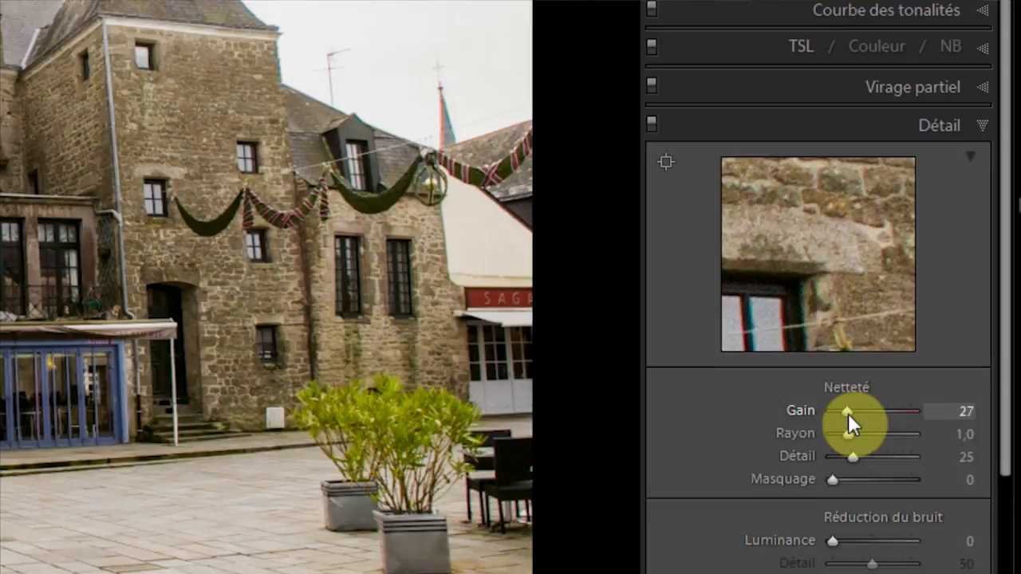
pyautogui.keyDown('alt'); pyautogui.click(774, 453); pyautogui.keyUp('alt')
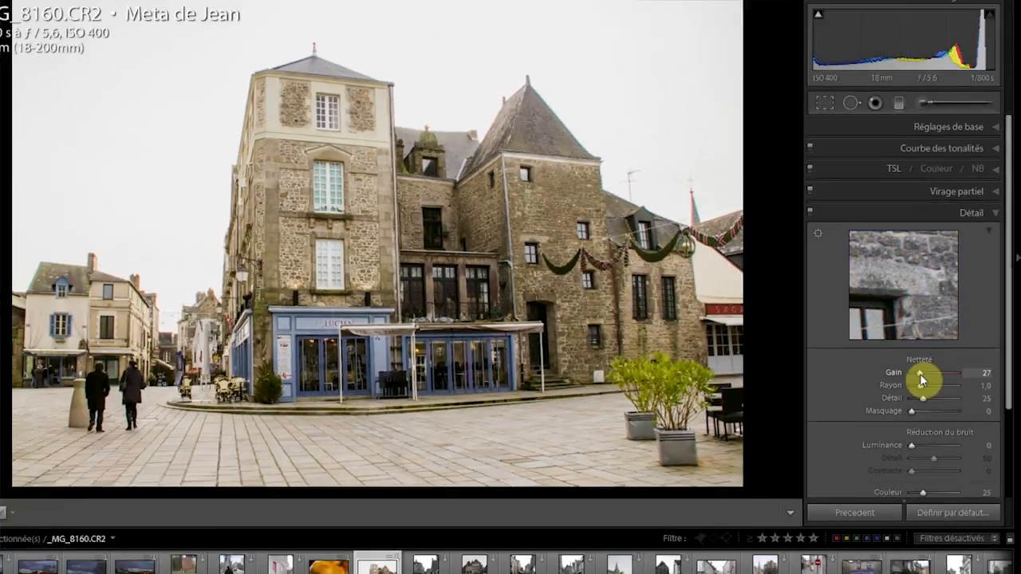
pyautogui.moveTo(940, 367); pyautogui.dragTo(954, 360)
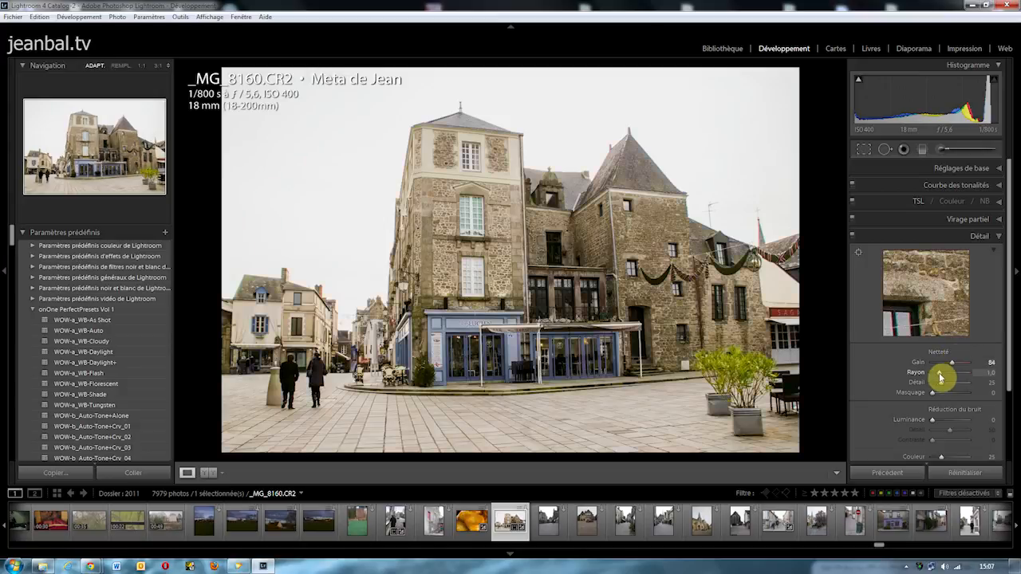
# - Try sharpening radii of 1,6 and 2,0 with the edge preview, and set Rayon to 1,7 and Détail to 32
pyautogui.moveTo(940, 374); pyautogui.dragTo(948, 372)
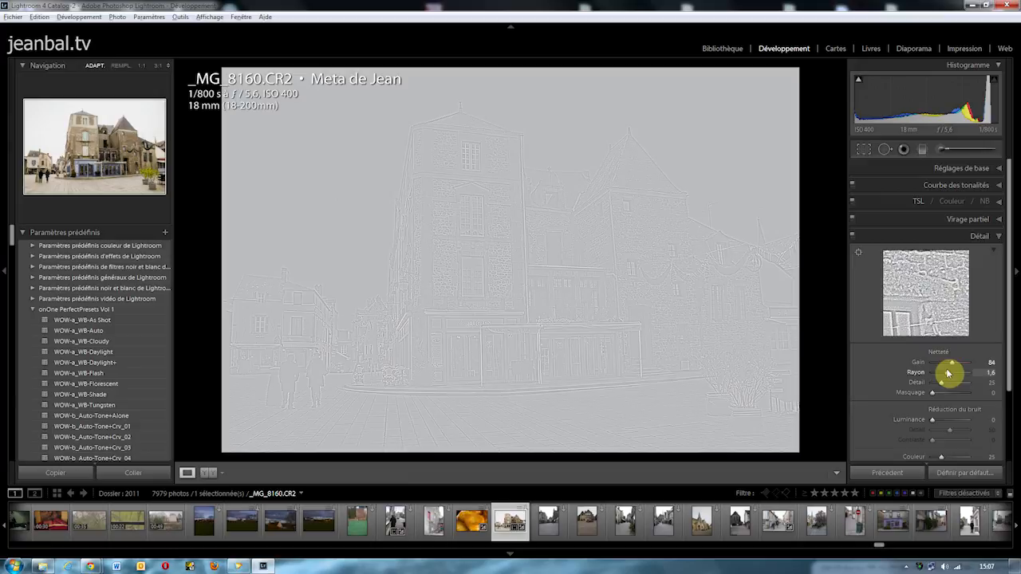
pyautogui.moveTo(949, 373); pyautogui.dragTo(953, 372)
pyautogui.moveTo(951, 372); pyautogui.dragTo(952, 368)
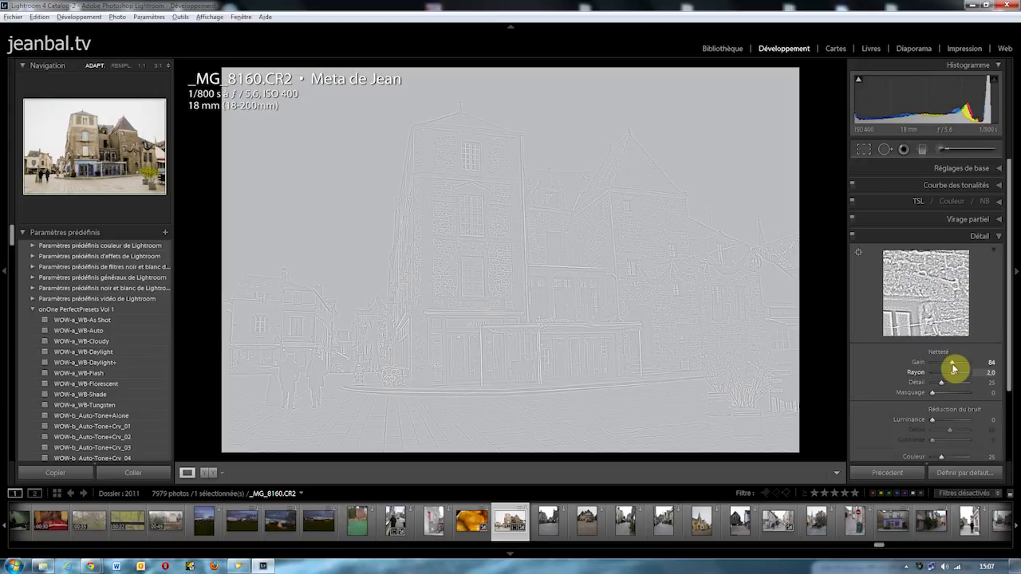
pyautogui.moveTo(954, 368); pyautogui.dragTo(942, 386)
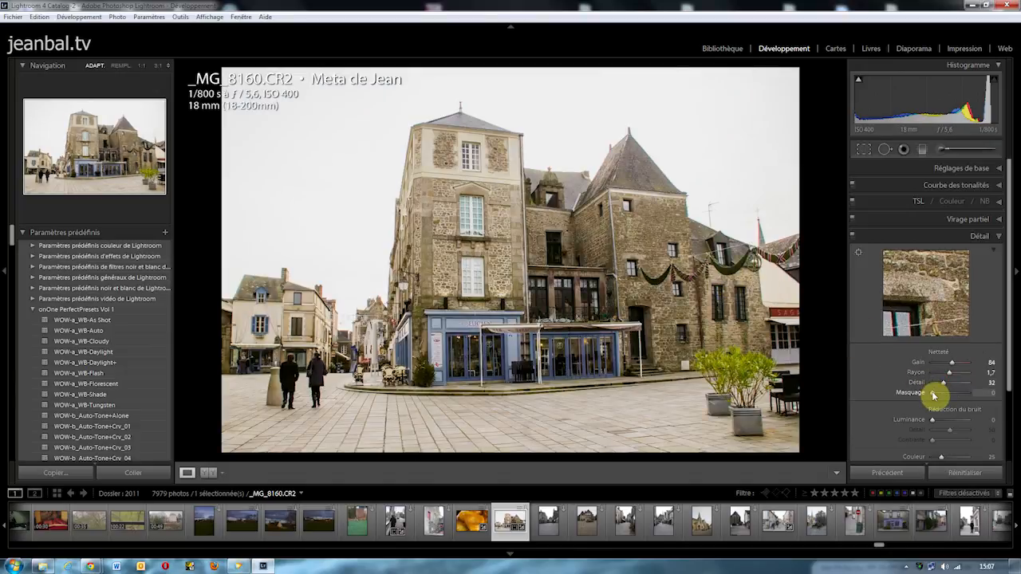
# - Set the sharpening Masquage to 73, checking the black-and-white mask preview to limit sharpening to the edges
pyautogui.moveTo(934, 397); pyautogui.dragTo(945, 391)
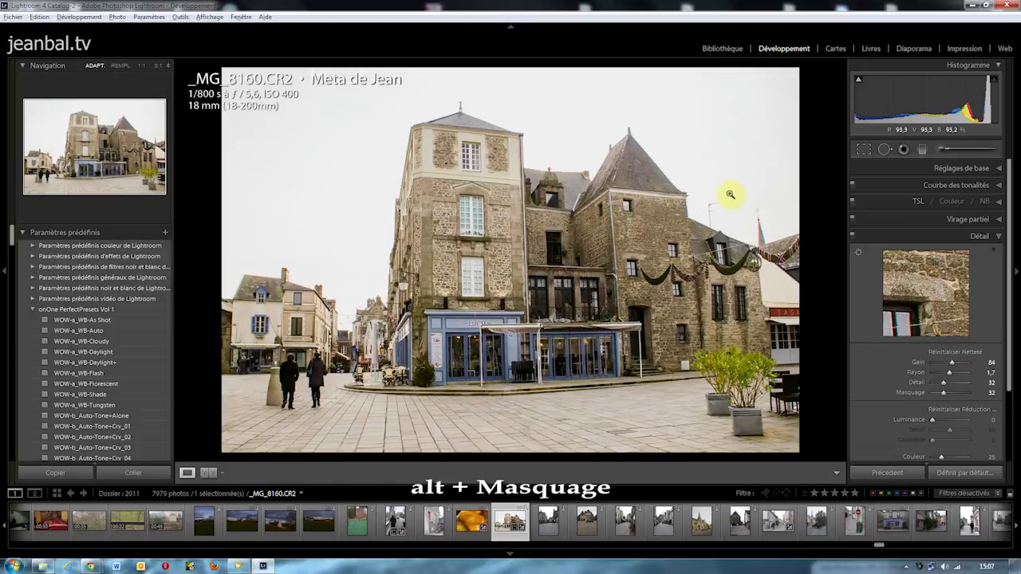
pyautogui.keyDown('alt'); pyautogui.click(945, 396); pyautogui.keyUp('alt')
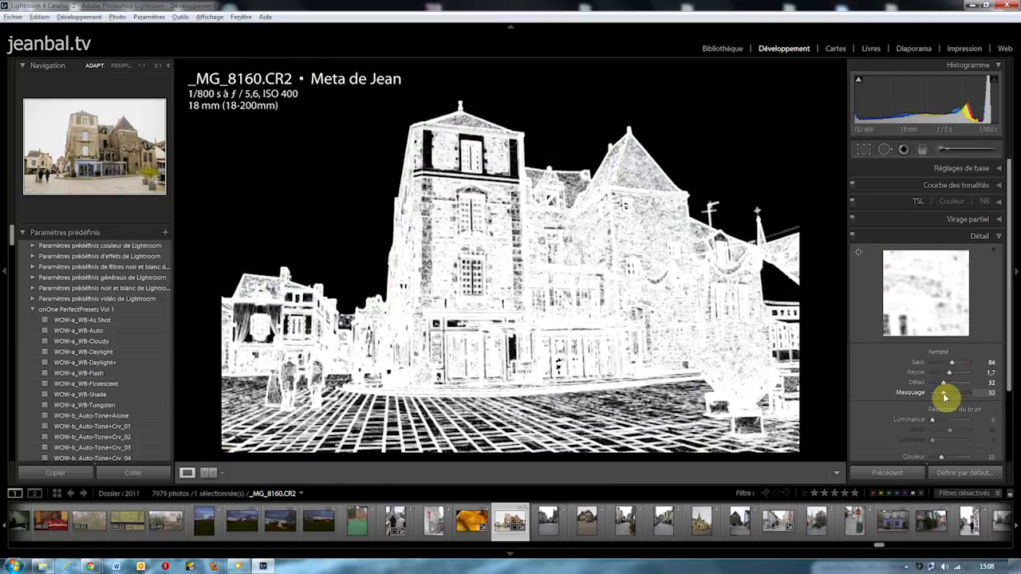
pyautogui.moveTo(947, 396)
pyautogui.mouseDown()
pyautogui.moveTo(937, 399)
pyautogui.moveTo(958, 392)
pyautogui.mouseUp()
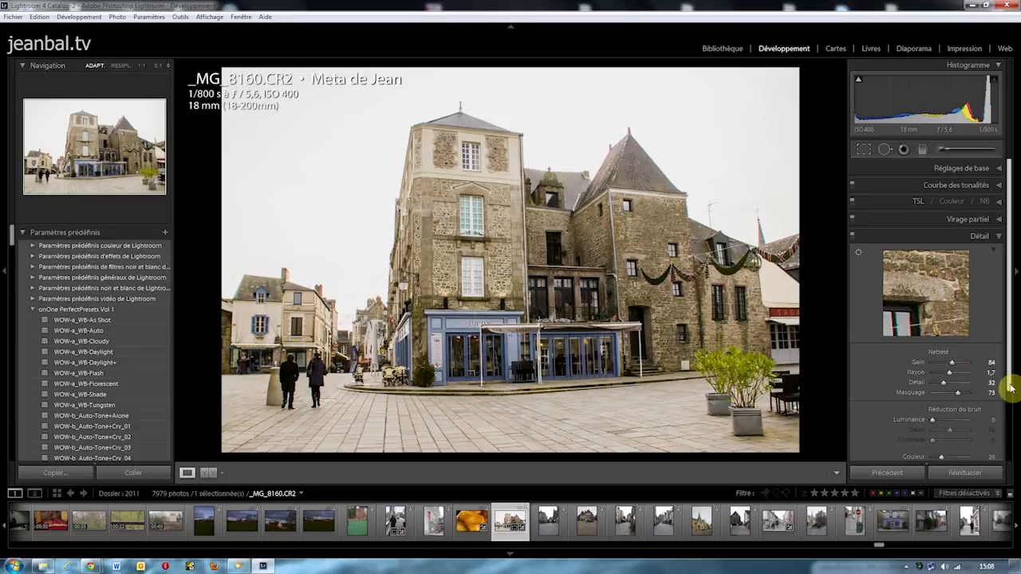
# - Reduce the photo's noise with Luminance 23, luminance Contraste 6 and Couleur 29
pyautogui.moveTo(1010, 391); pyautogui.dragTo(1011, 429)
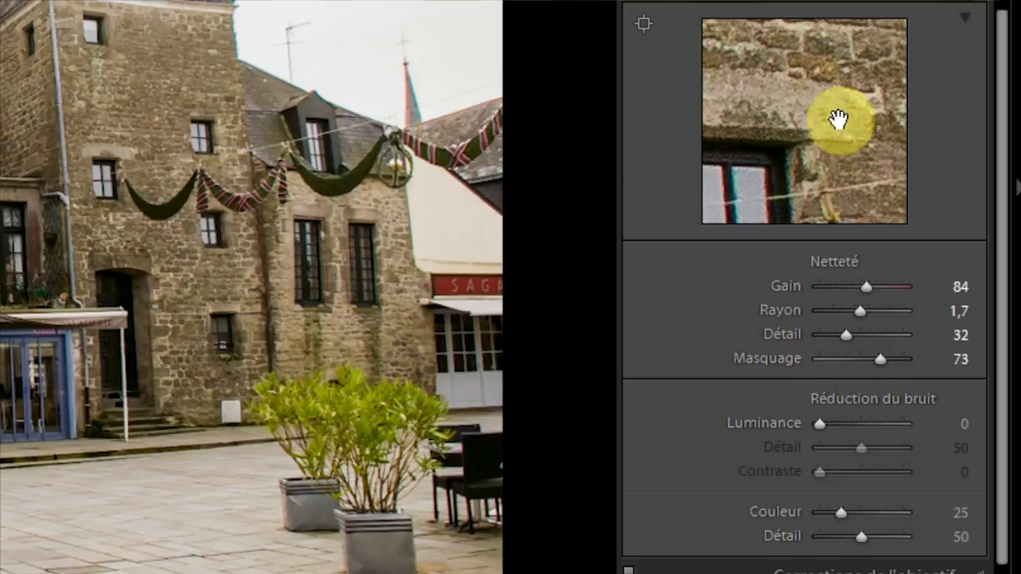
pyautogui.moveTo(821, 422); pyautogui.dragTo(837, 423)
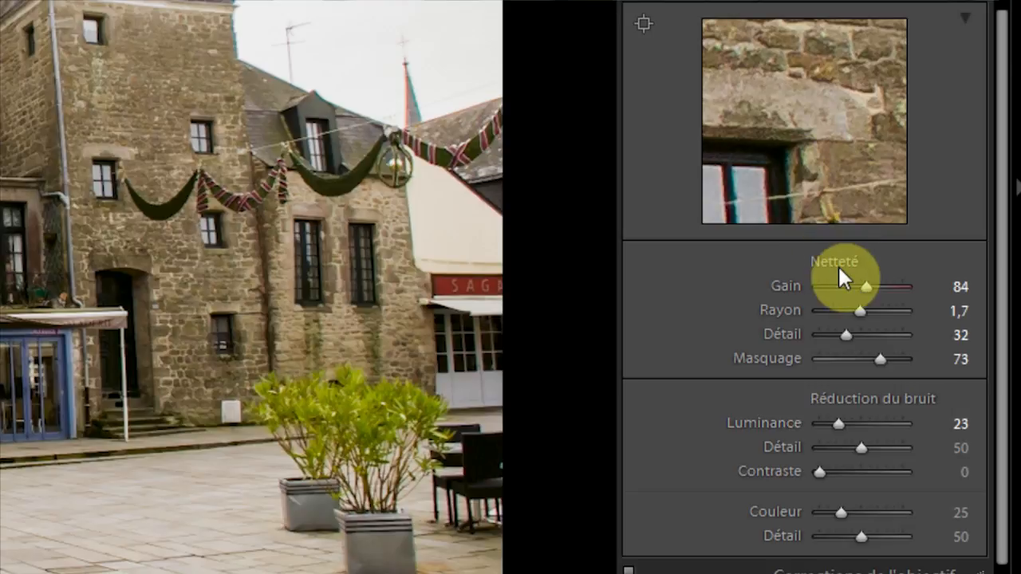
pyautogui.click(850, 471)
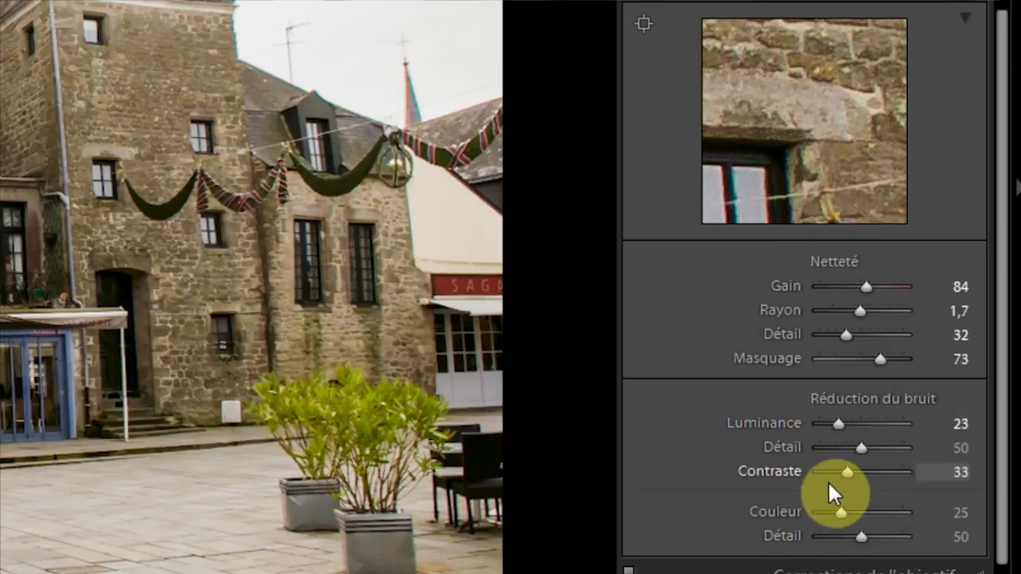
pyautogui.click(825, 477)
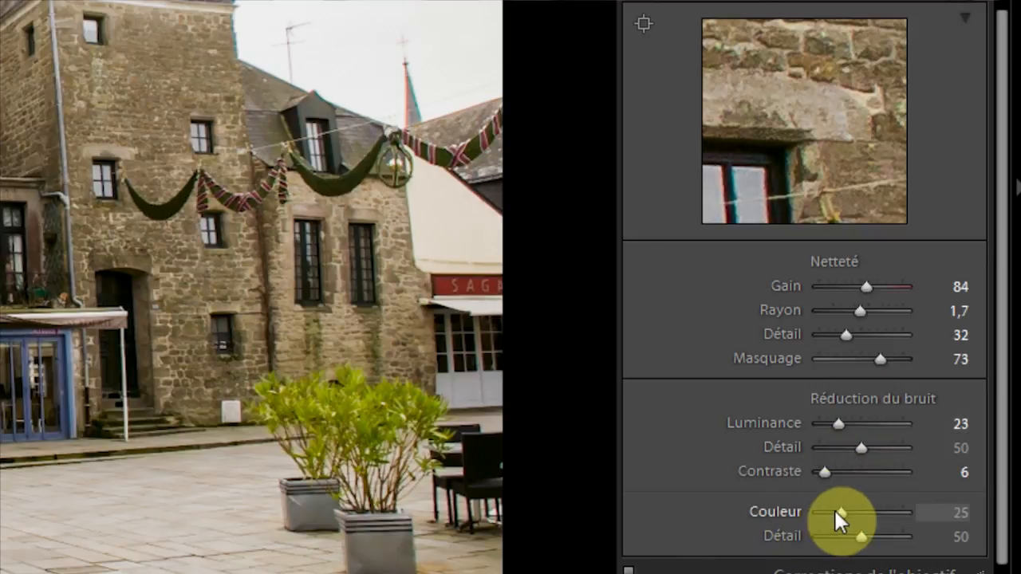
pyautogui.moveTo(1005, 302); pyautogui.dragTo(1007, 338)
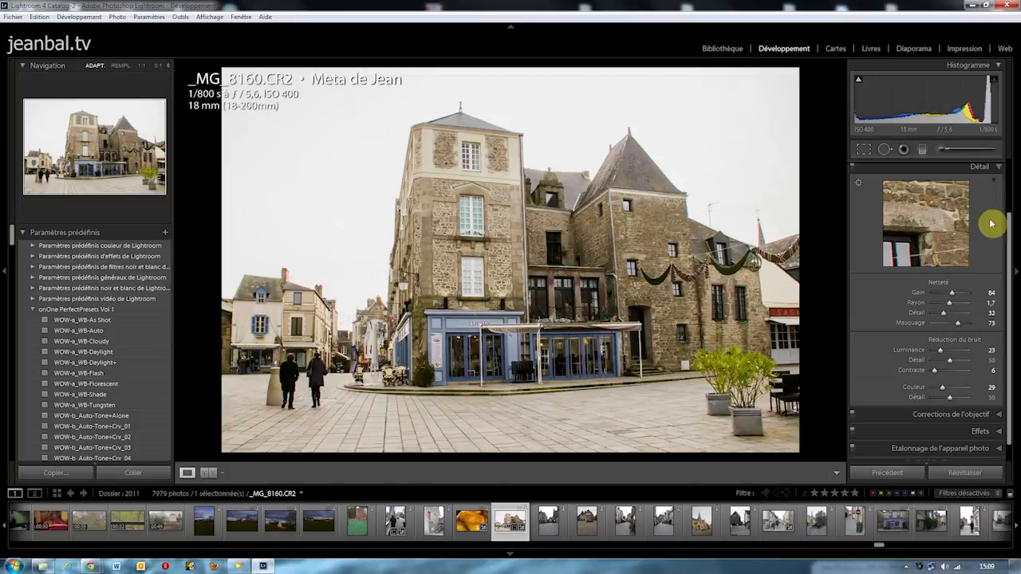
# - Draw a graduated filter from the top edge of the sky down to the blue shopfront
pyautogui.moveTo(1010, 232); pyautogui.dragTo(1007, 107)
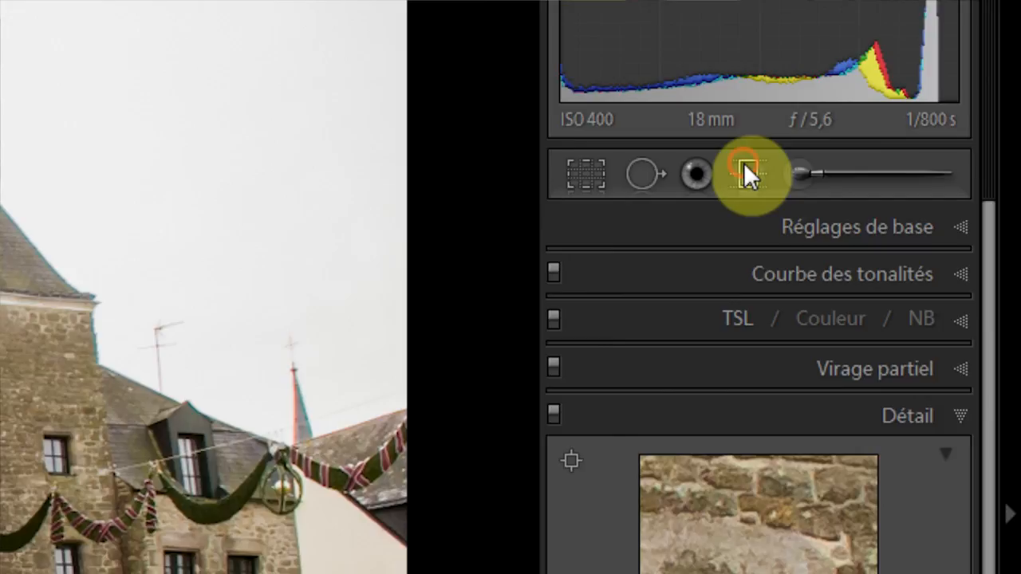
pyautogui.click(682, 182)
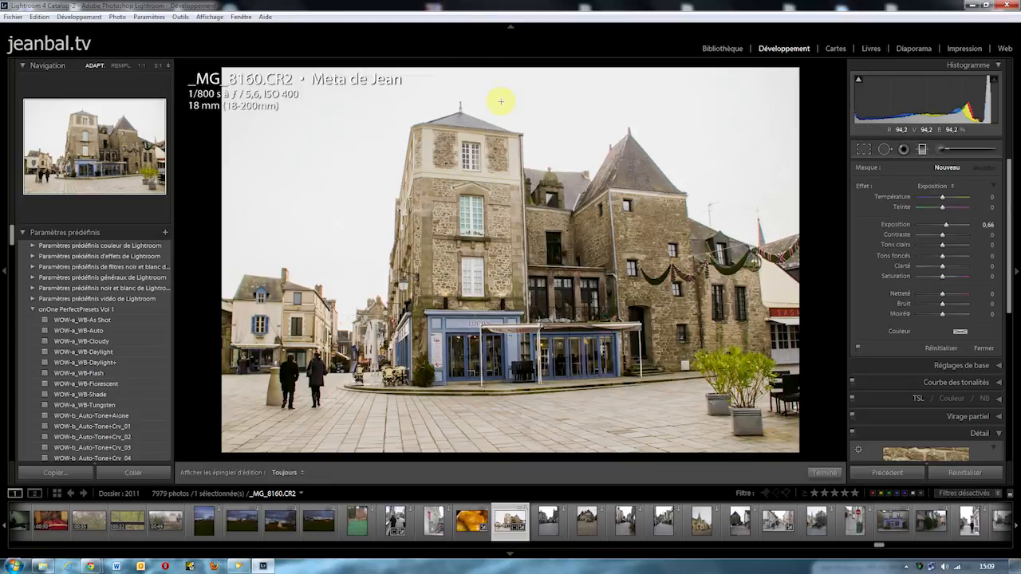
pyautogui.moveTo(500, 64); pyautogui.dragTo(506, 327)
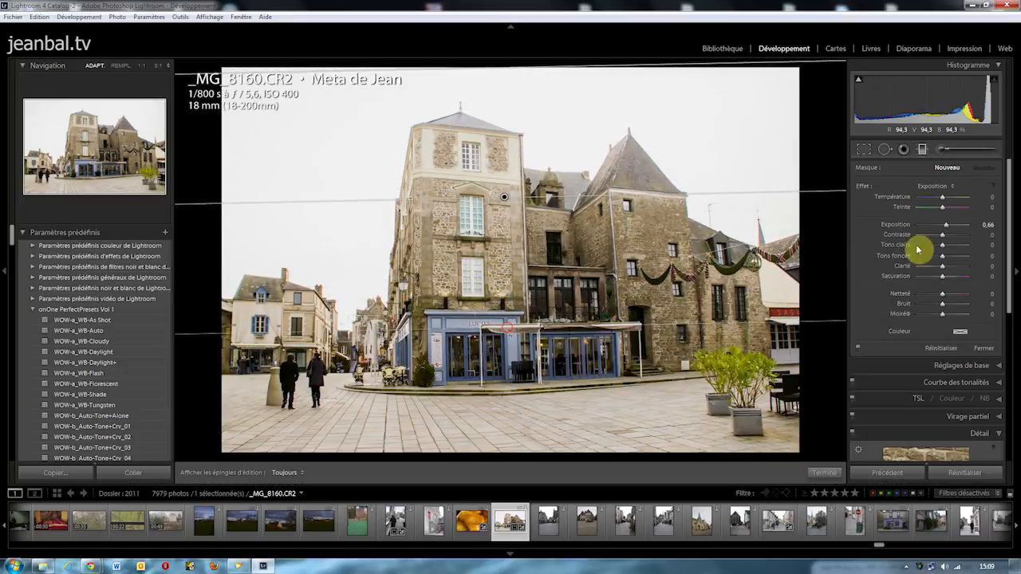
# - View the effect presets available for the graduated filter and keep Exposition
pyautogui.click(951, 188)
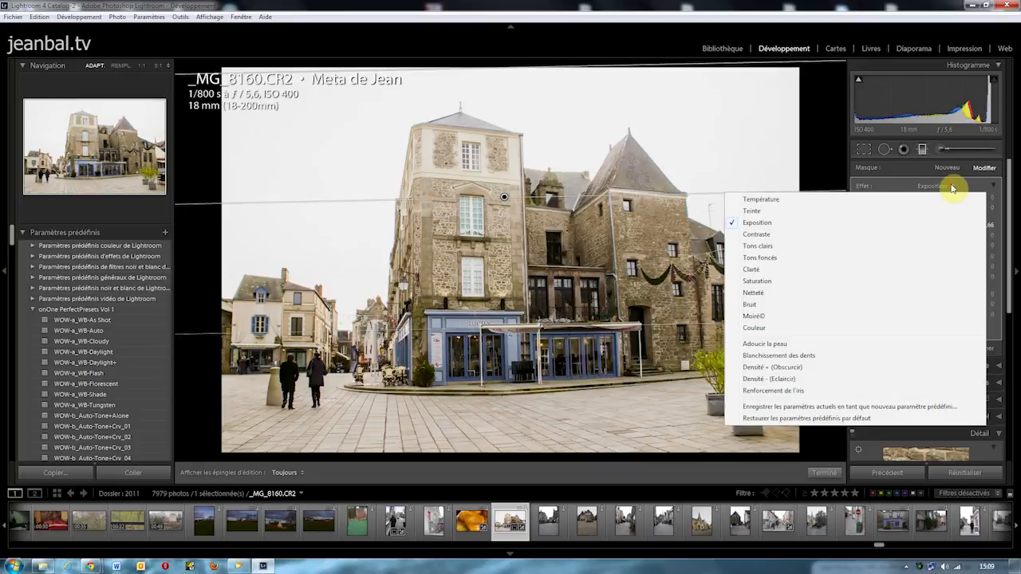
pyautogui.click(824, 231)
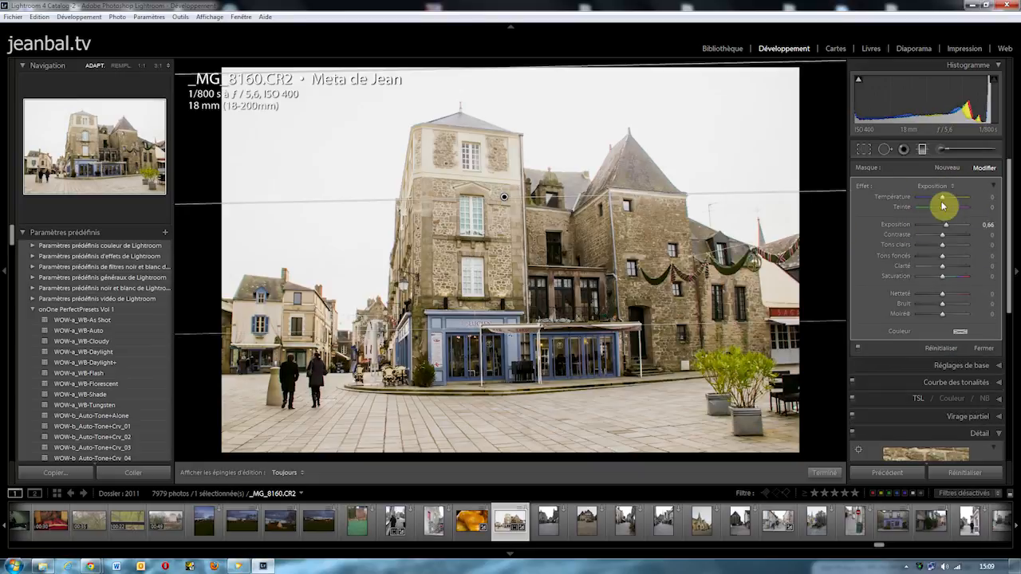
pyautogui.click(929, 188)
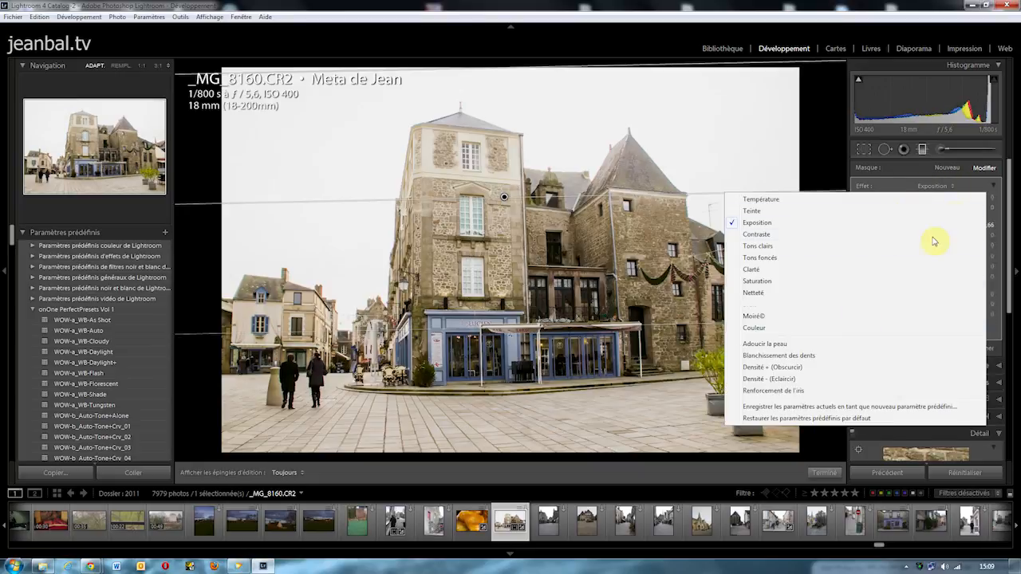
pyautogui.click(920, 8)
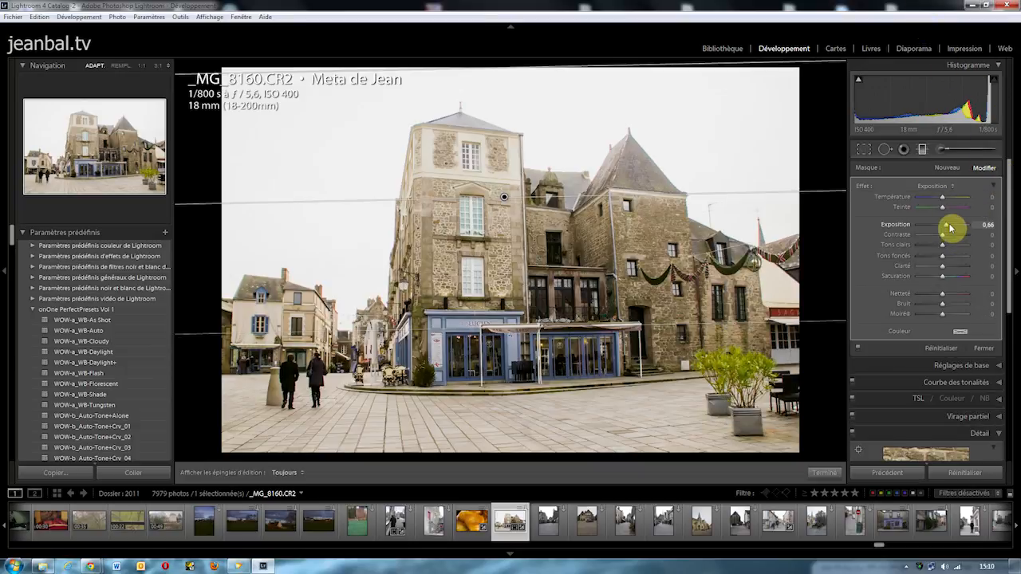
# - Set the filter's Exposition to −0,92, Contraste to 21, Tons clairs to −100 and Netteté to 54, tint it blue (H 230, S 50) and finish it
pyautogui.moveTo(945, 229); pyautogui.dragTo(937, 231)
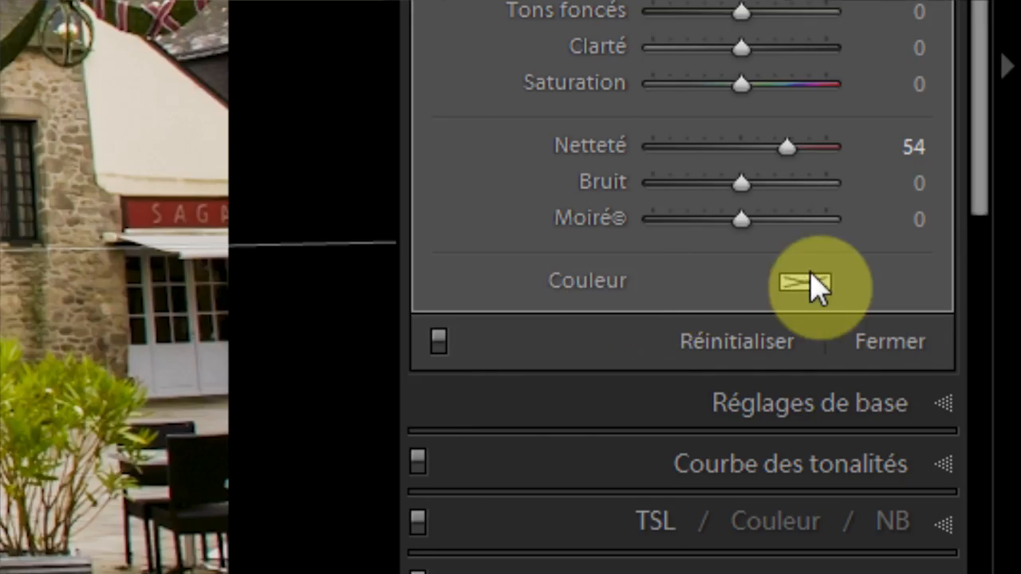
pyautogui.click(802, 282)
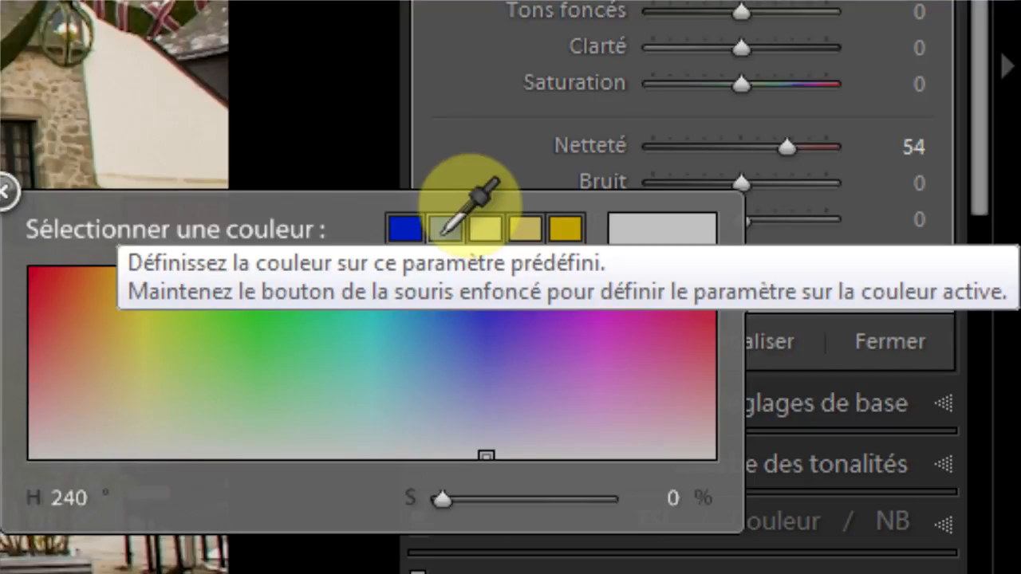
pyautogui.click(443, 233)
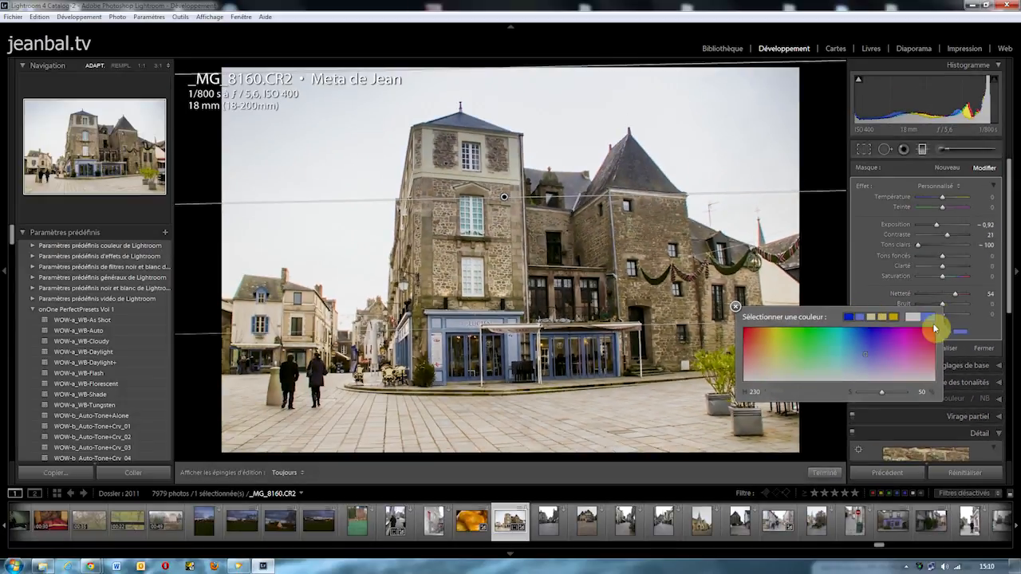
pyautogui.click(736, 307)
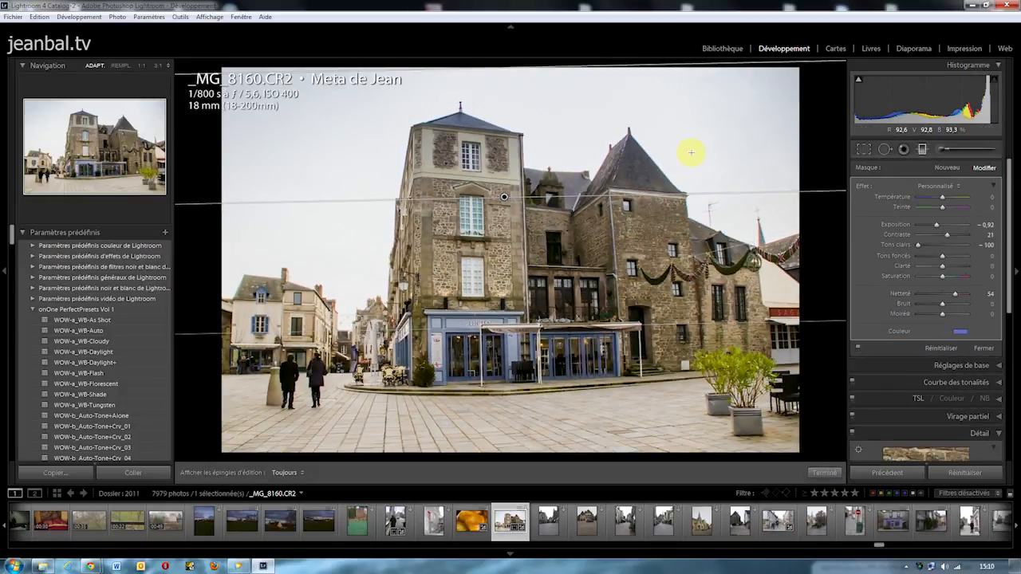
pyautogui.click(825, 474)
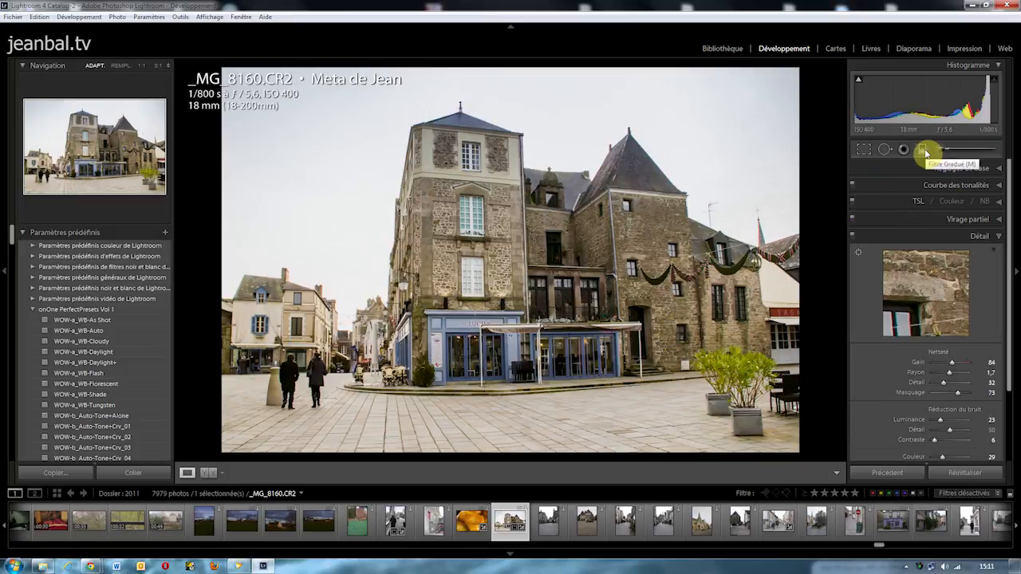
# - Reopen the sky's graduated filter to review its settings and close it again
pyautogui.click(924, 150)
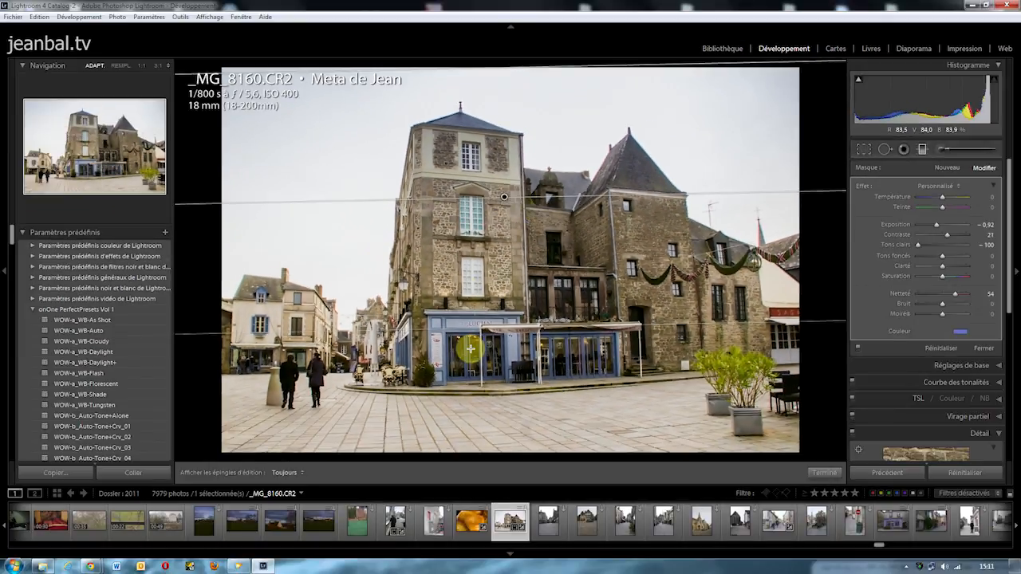
pyautogui.click(824, 473)
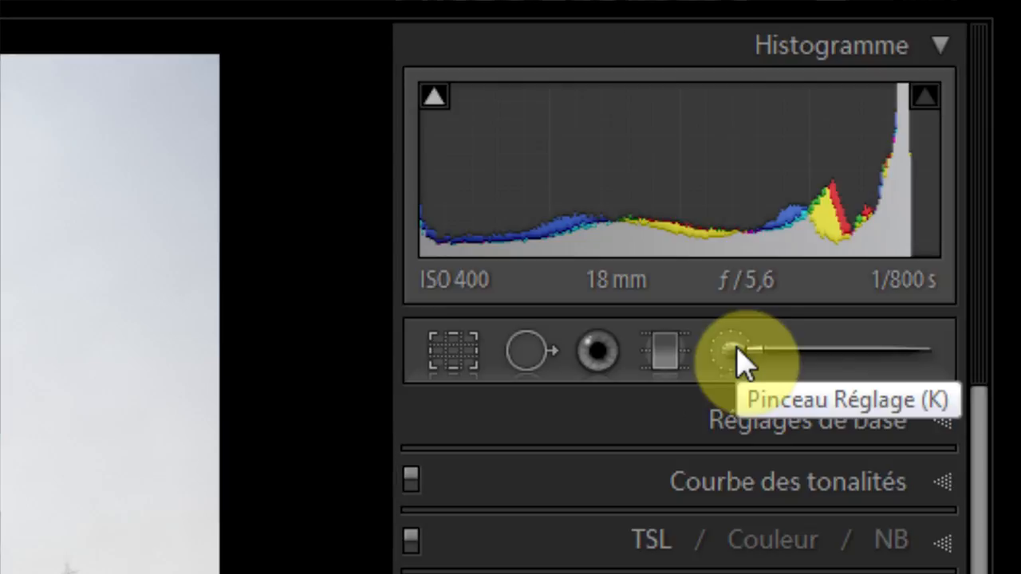
# - Activate the Adjustment Brush and try out brush sizes over the stone facade, ending at a Taille of 37
pyautogui.click(736, 360)
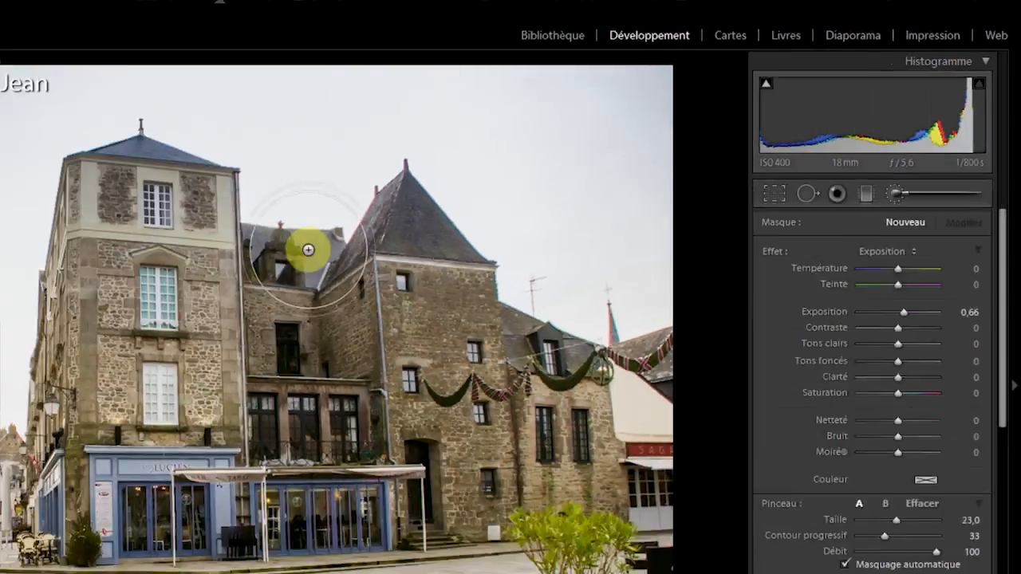
pyautogui.scroll(-4, 642, 230)
pyautogui.scroll(5, 643, 230)
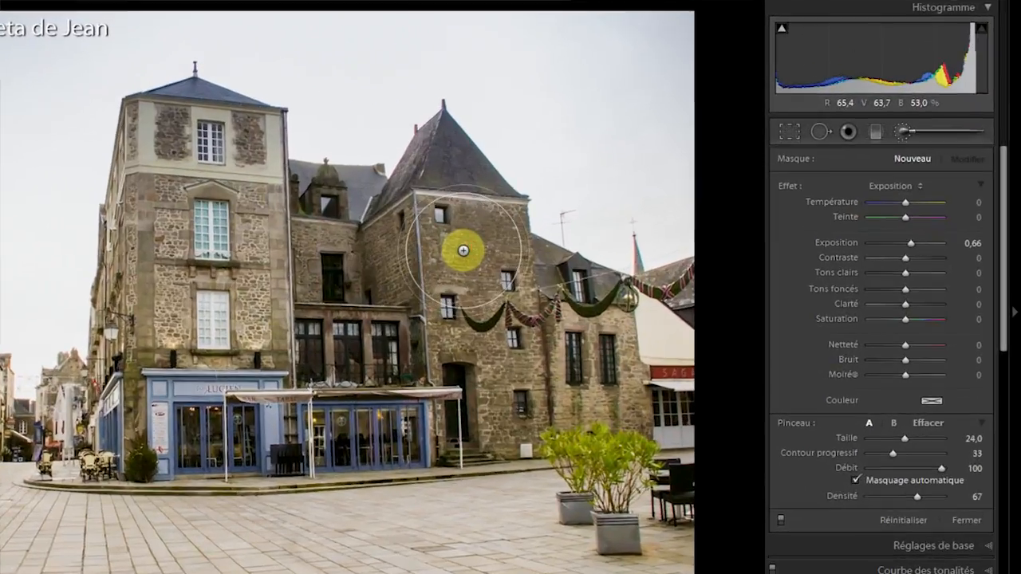
pyautogui.scroll(-5, 464, 250)
pyautogui.scroll(3, 367, 262)
pyautogui.scroll(-2, 366, 265)
pyautogui.scroll(2, 366, 266)
pyautogui.scroll(7, 196, 288)
pyautogui.scroll(-7, 196, 287)
pyautogui.scroll(4, 196, 287)
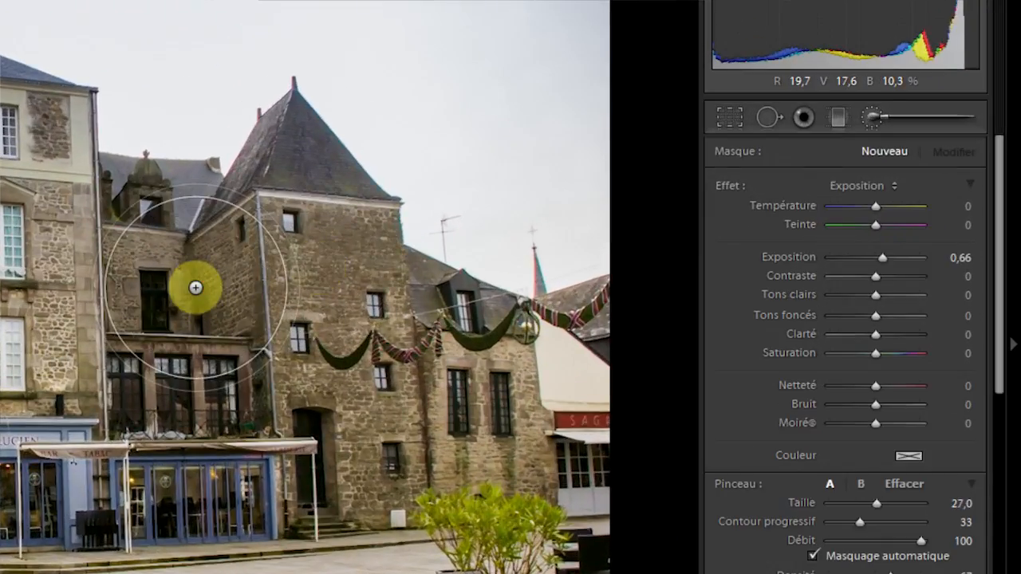
pyautogui.scroll(-1, 196, 287)
pyautogui.scroll(-8, 208, 307)
pyautogui.scroll(9, 207, 308)
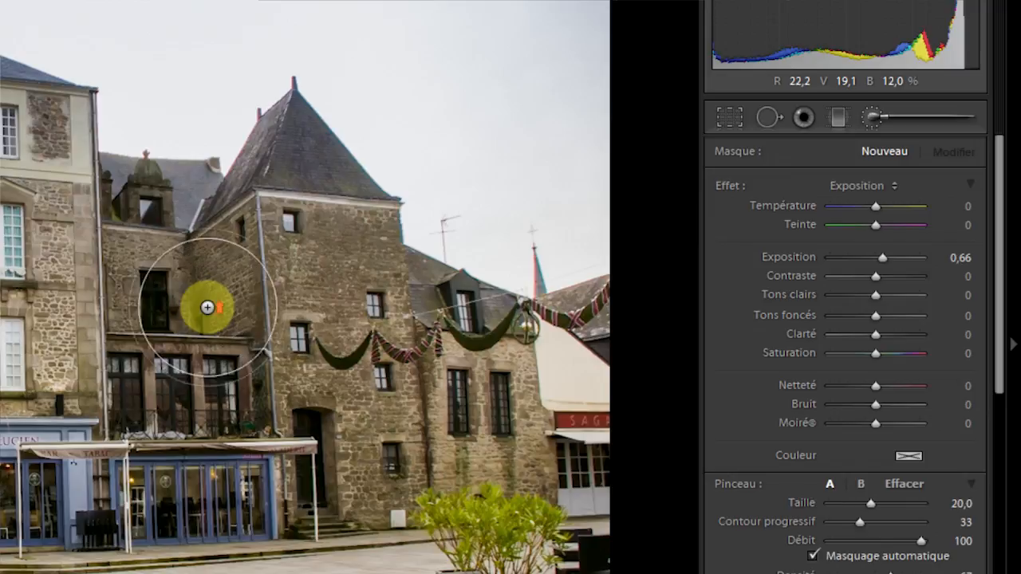
pyautogui.scroll(2, 210, 316)
pyautogui.scroll(-11, 209, 315)
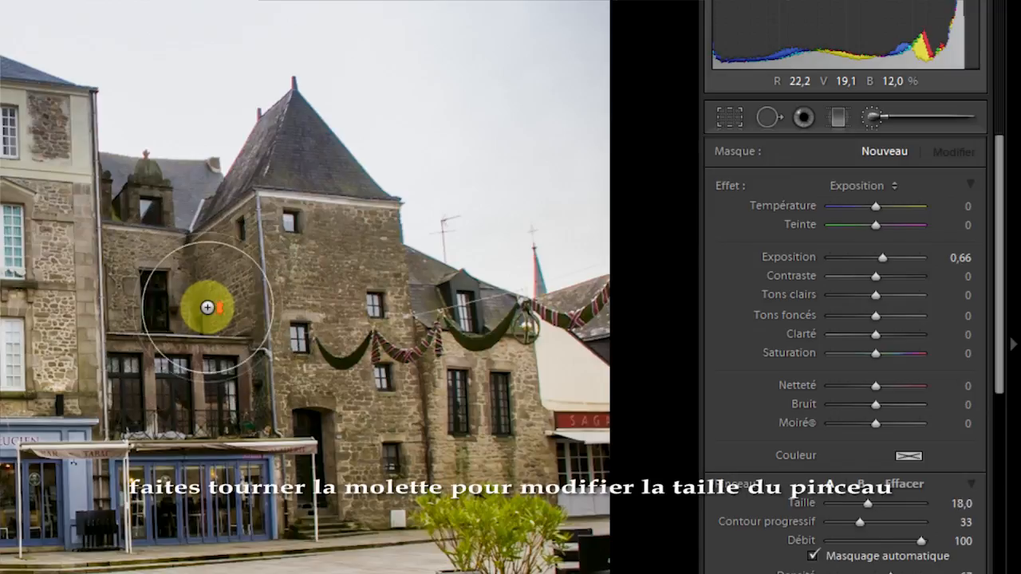
pyautogui.scroll(8, 209, 315)
pyautogui.scroll(2, 208, 307)
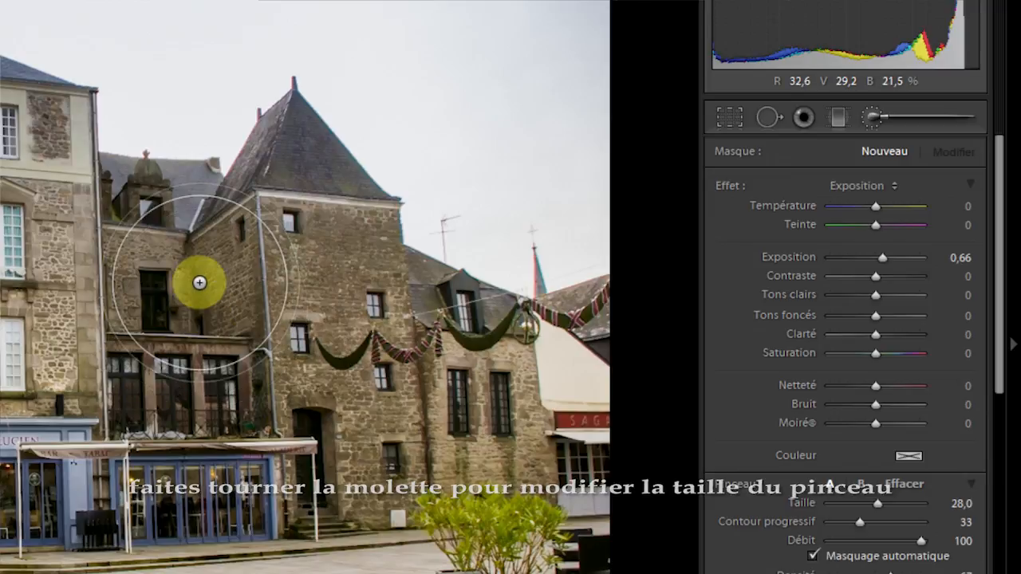
pyautogui.scroll(-1, 200, 282)
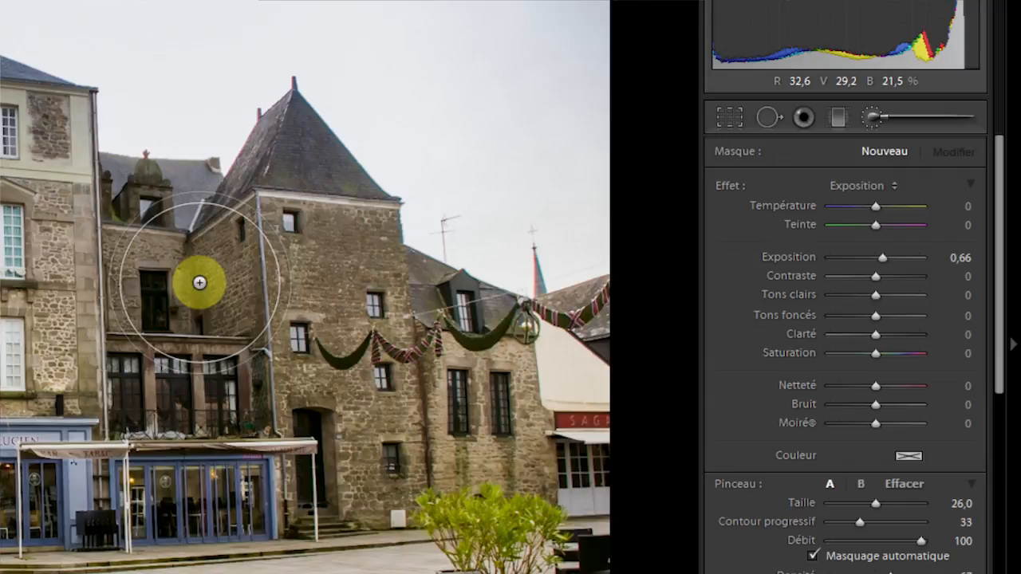
pyautogui.scroll(14, 200, 283)
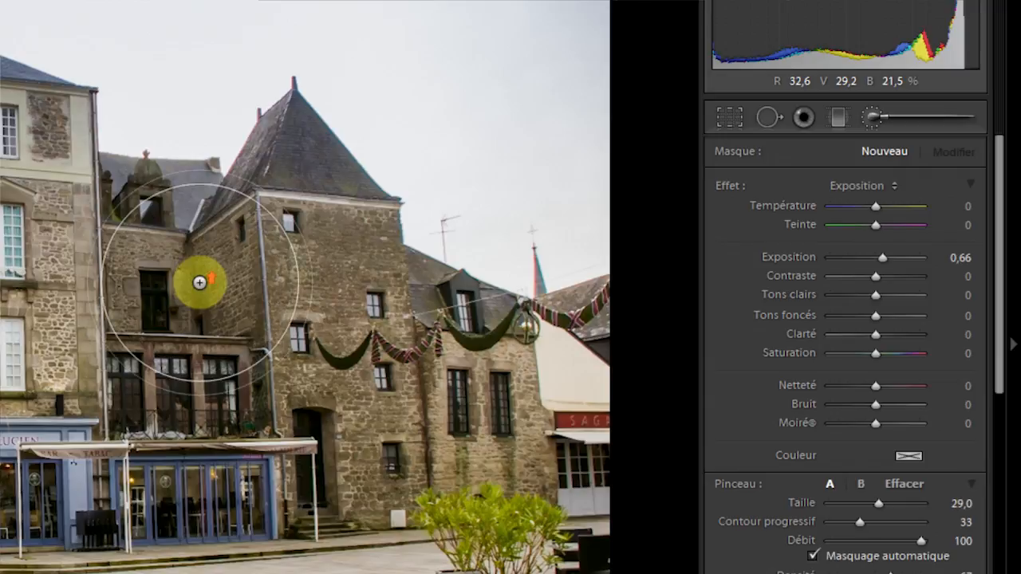
pyautogui.scroll(-3, 199, 283)
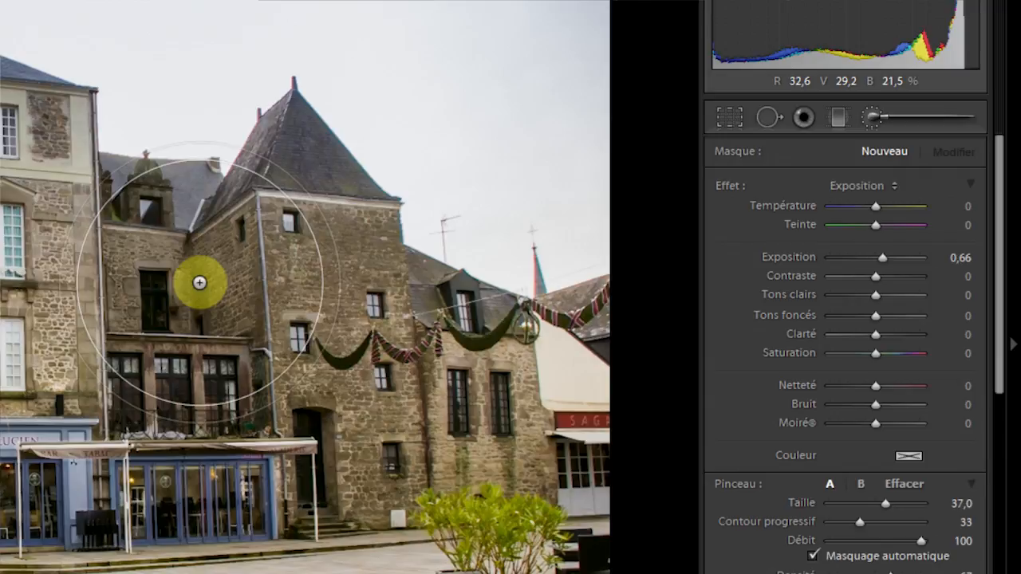
# - Set the brush's Contour progressif to 43
pyautogui.scroll(5, 200, 282)
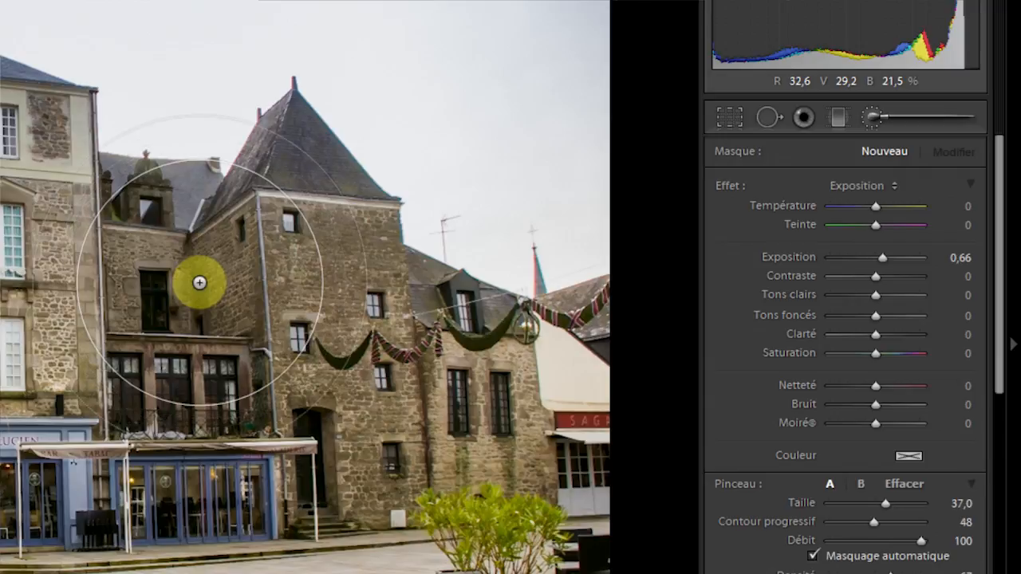
pyautogui.scroll(-1, 200, 282)
pyautogui.scroll(3, 200, 282)
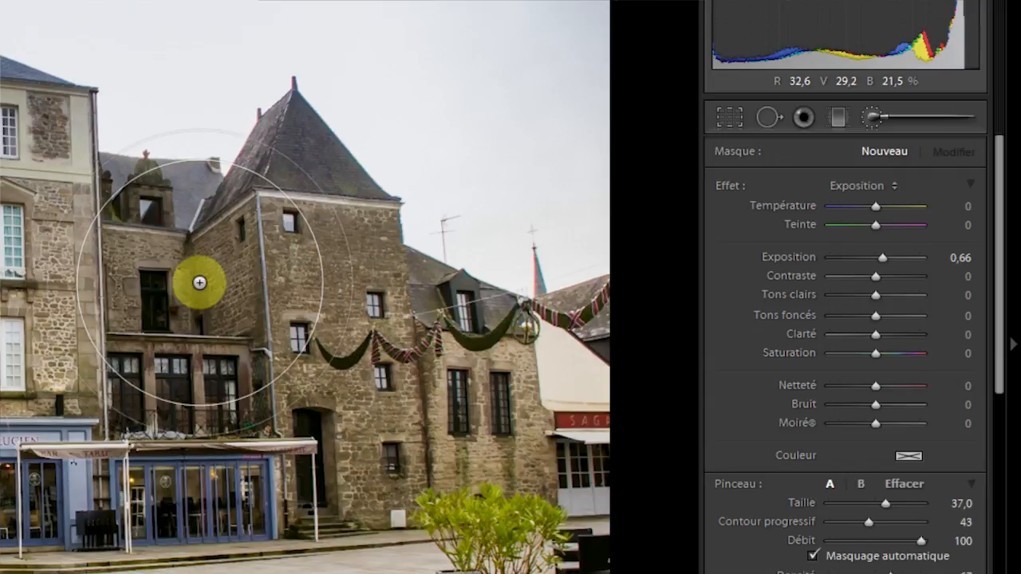
pyautogui.scroll(-3, 200, 283)
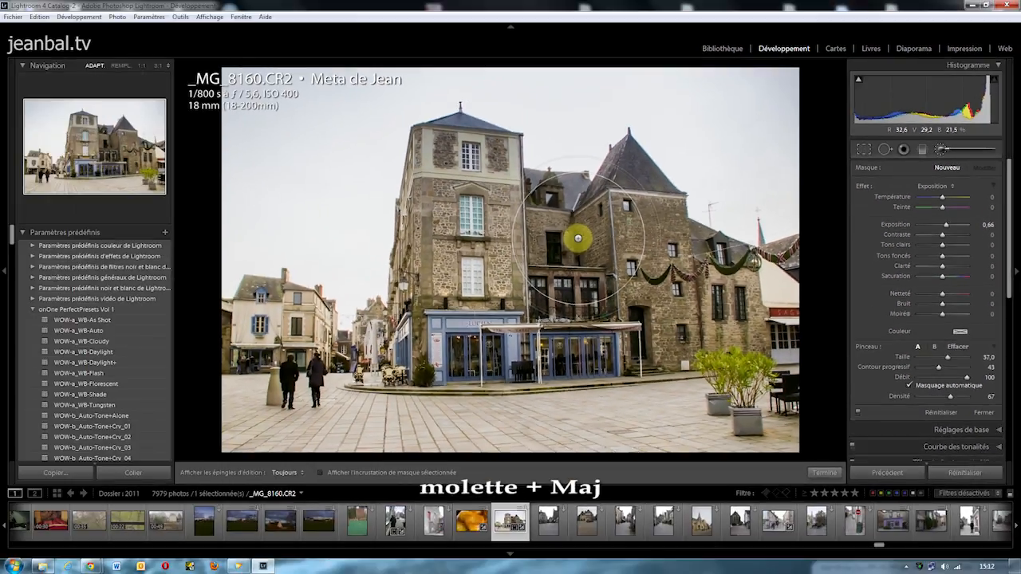
# - Keep the Exposition effect for the brush, set its Exposition to 0,83 and reduce its size to 13
pyautogui.scroll(-2, 200, 282)
pyautogui.scroll(-4, 578, 236)
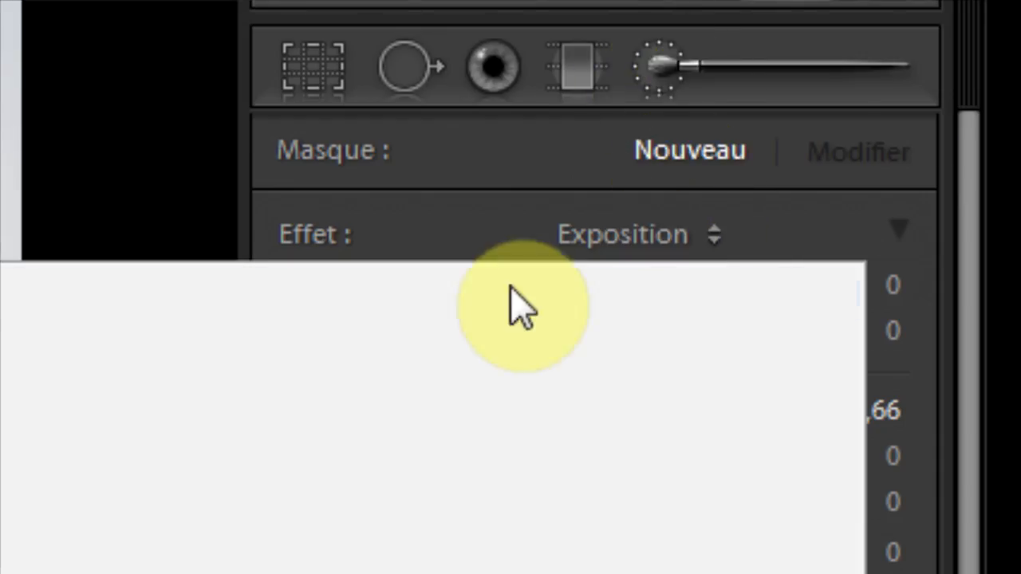
pyautogui.click(406, 405)
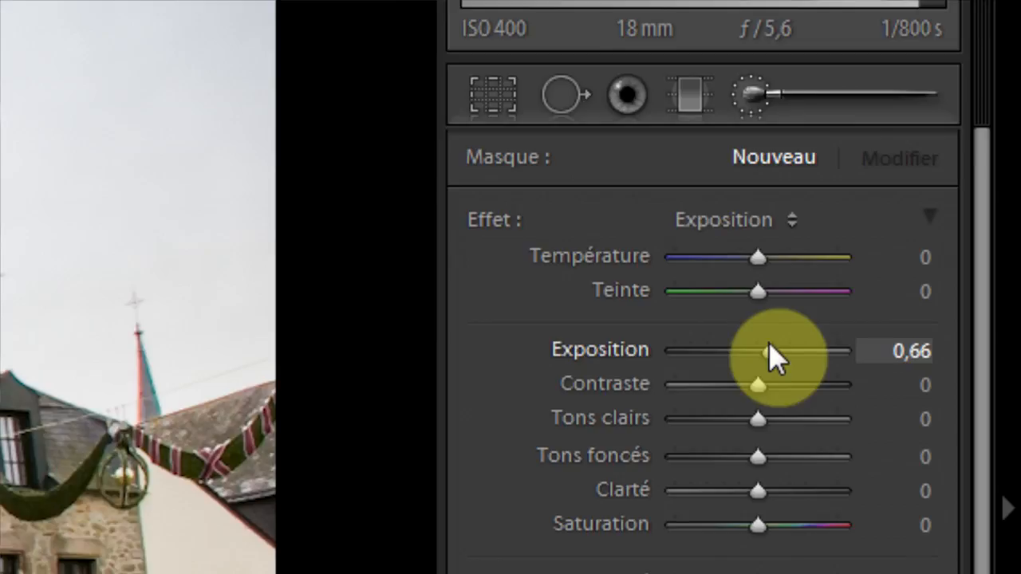
pyautogui.moveTo(686, 410); pyautogui.dragTo(694, 410)
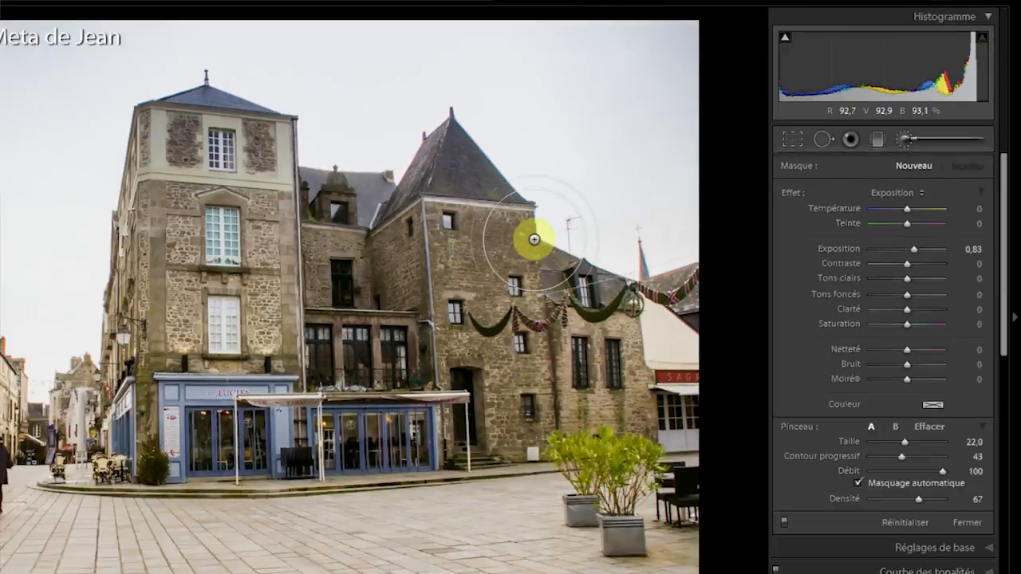
pyautogui.scroll(-5, 638, 212)
pyautogui.scroll(-2, 638, 221)
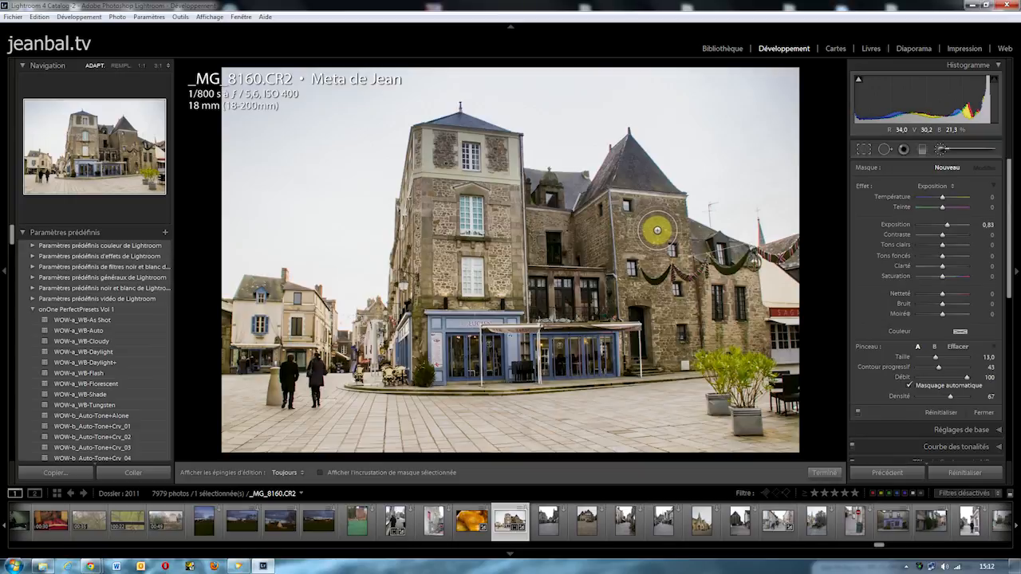
# - Paint the brush adjustment over the stone building facades and set its Exposition to 0,57
pyautogui.press('h')
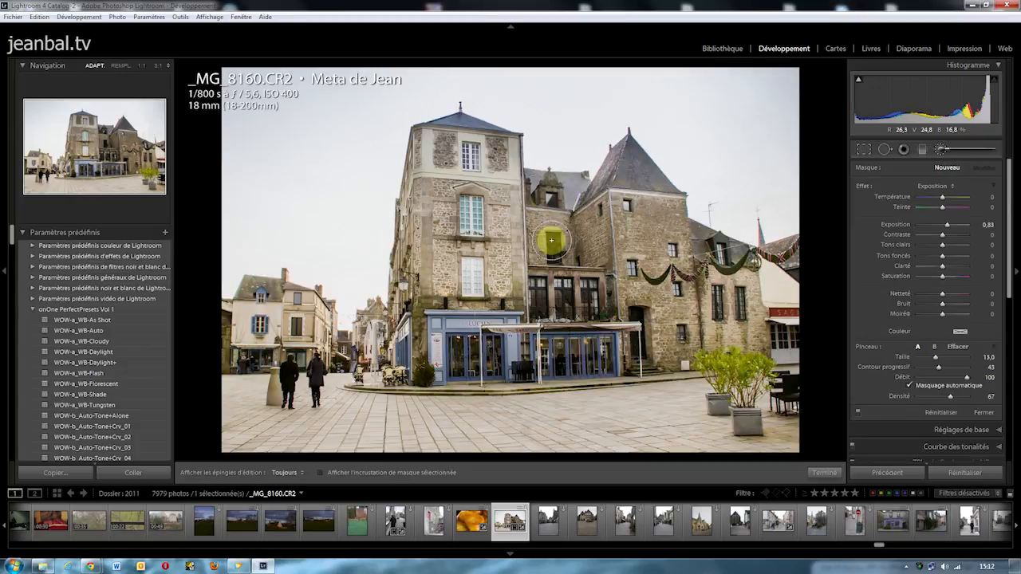
pyautogui.moveTo(550, 239); pyautogui.dragTo(541, 284)
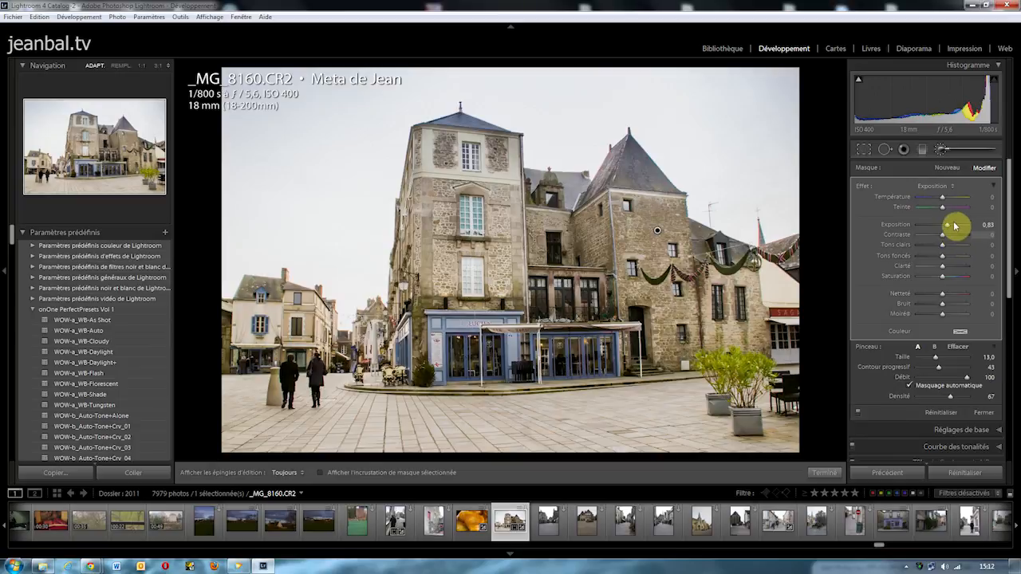
pyautogui.moveTo(948, 229); pyautogui.dragTo(942, 232)
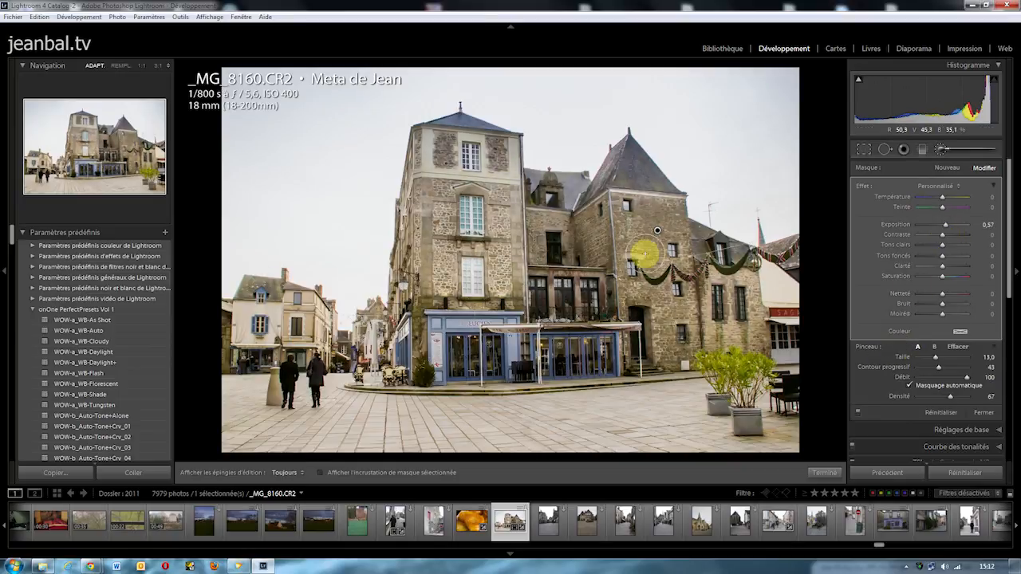
# - Show the red mask overlay, paint the missed parts of the tall building's facade with a size 10 brush, and hide the overlay
pyautogui.press('o')
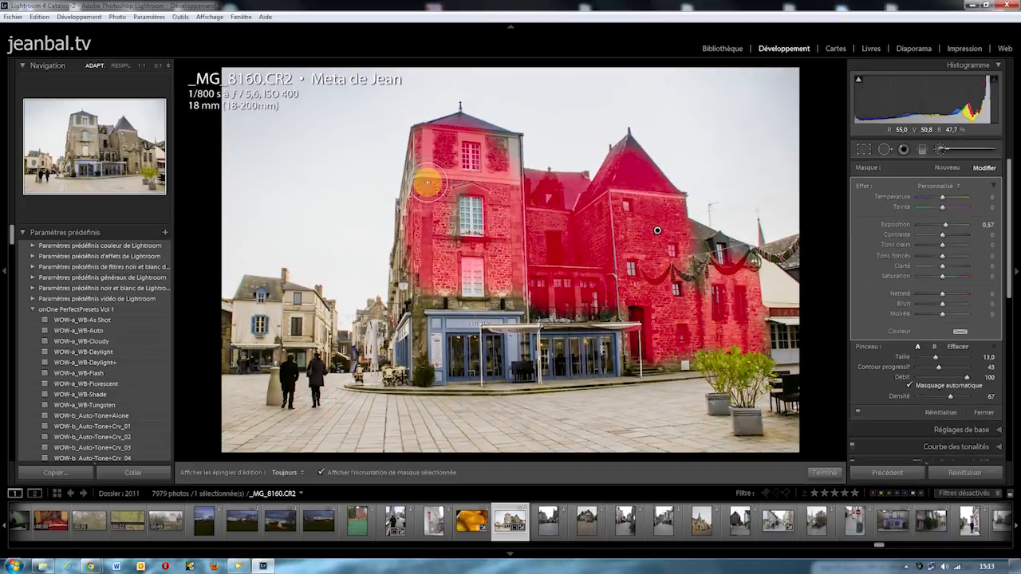
pyautogui.scroll(-1, 421, 181)
pyautogui.moveTo(418, 176)
pyautogui.mouseDown()
pyautogui.moveTo(404, 295)
pyautogui.moveTo(510, 294)
pyautogui.moveTo(505, 149)
pyautogui.mouseUp()
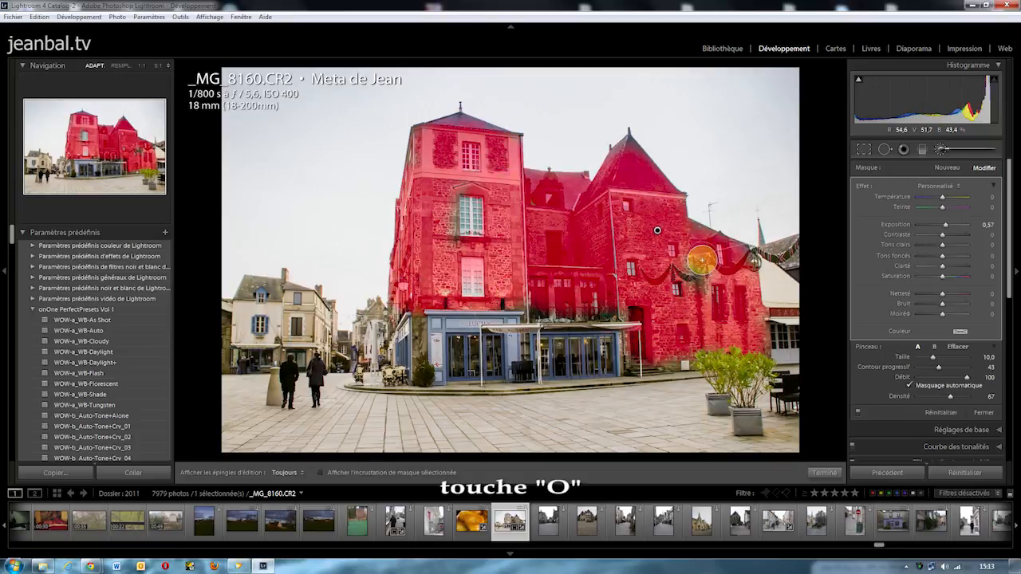
pyautogui.press('o')
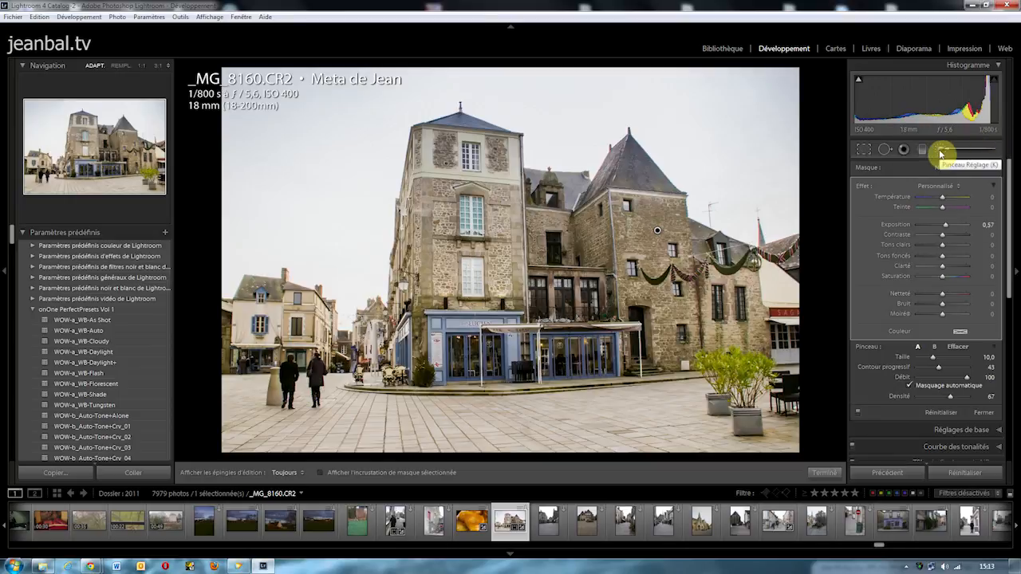
# - Close and reopen the Adjustment Brush and select the facade adjustment's pin to review its settings
pyautogui.click(942, 151)
pyautogui.click(941, 152)
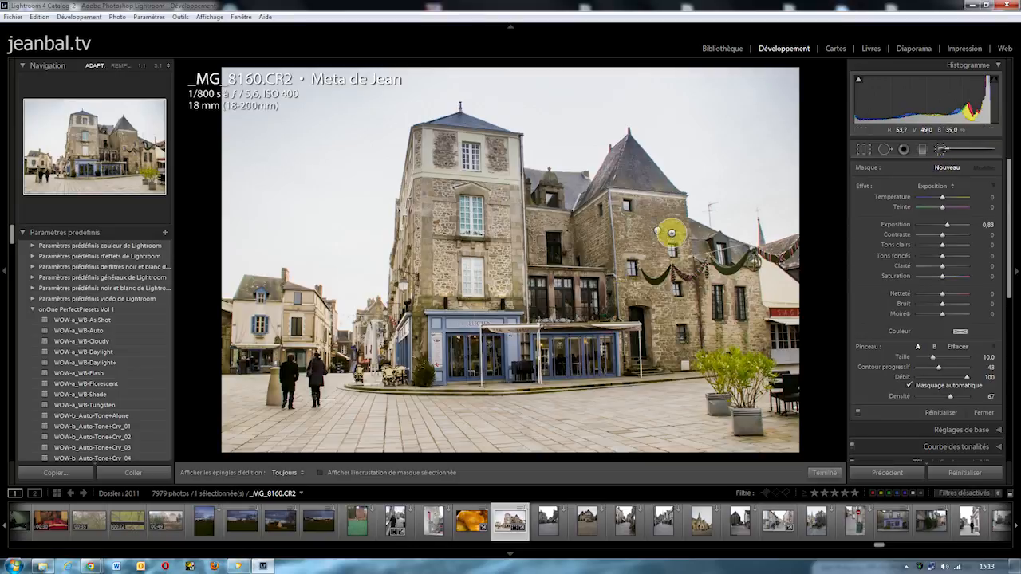
pyautogui.click(659, 235)
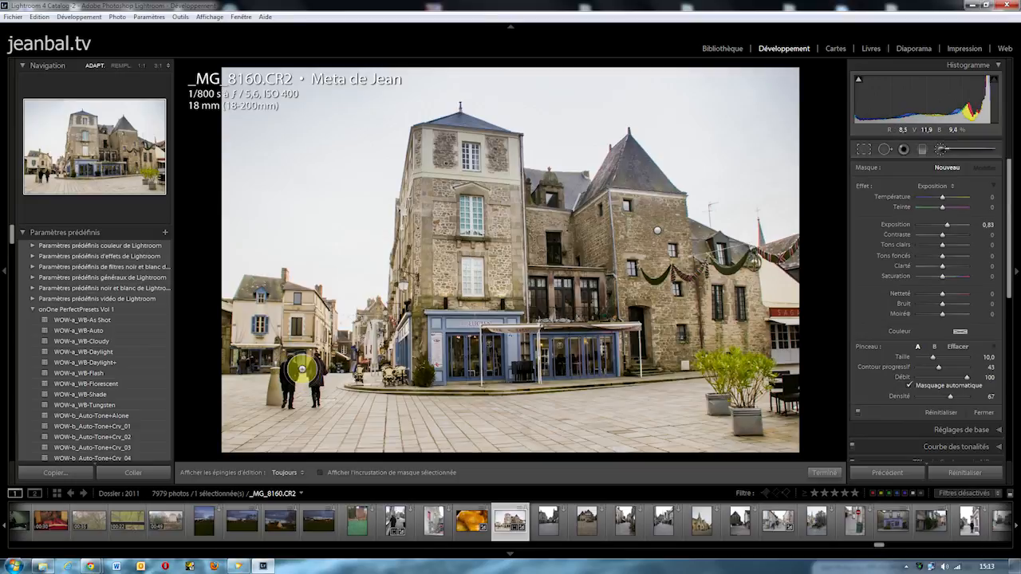
# - Paint over the two pedestrians with a size 4 Exposition brush, set Clarté to 96 and Saturation to 87, and finish the brush
pyautogui.scroll(-3, 293, 373)
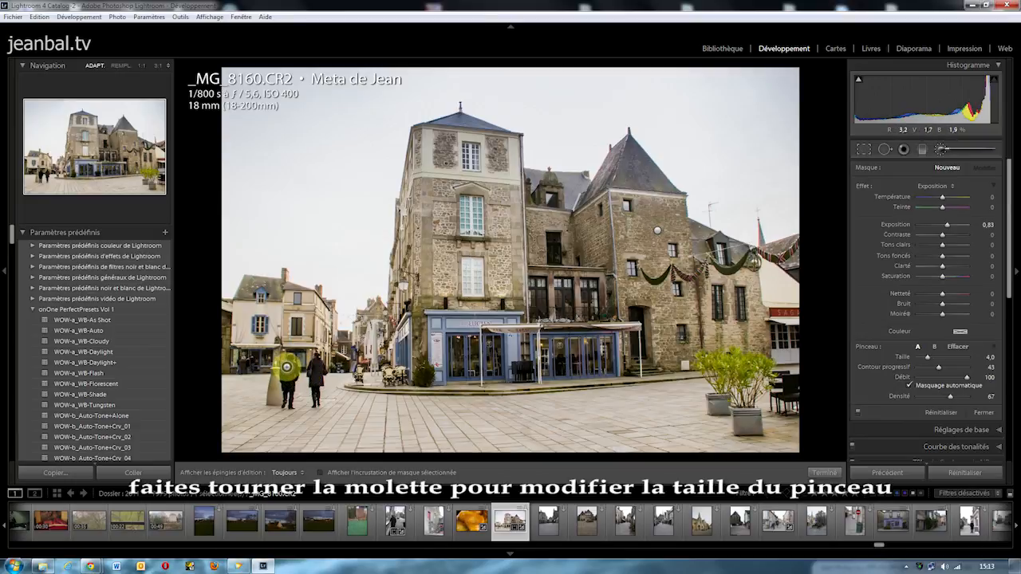
pyautogui.click(950, 188)
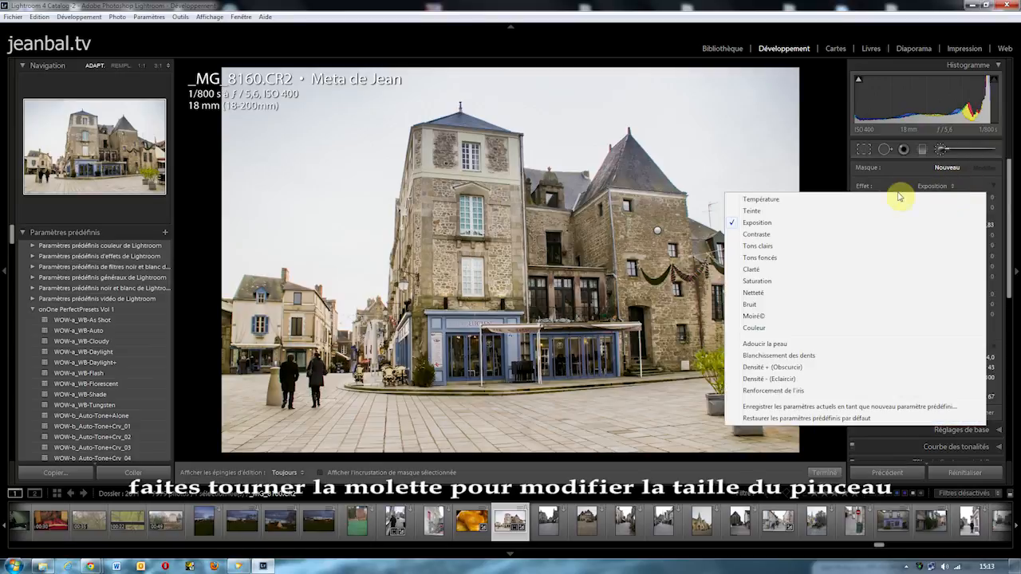
pyautogui.click(863, 226)
pyautogui.press('h')
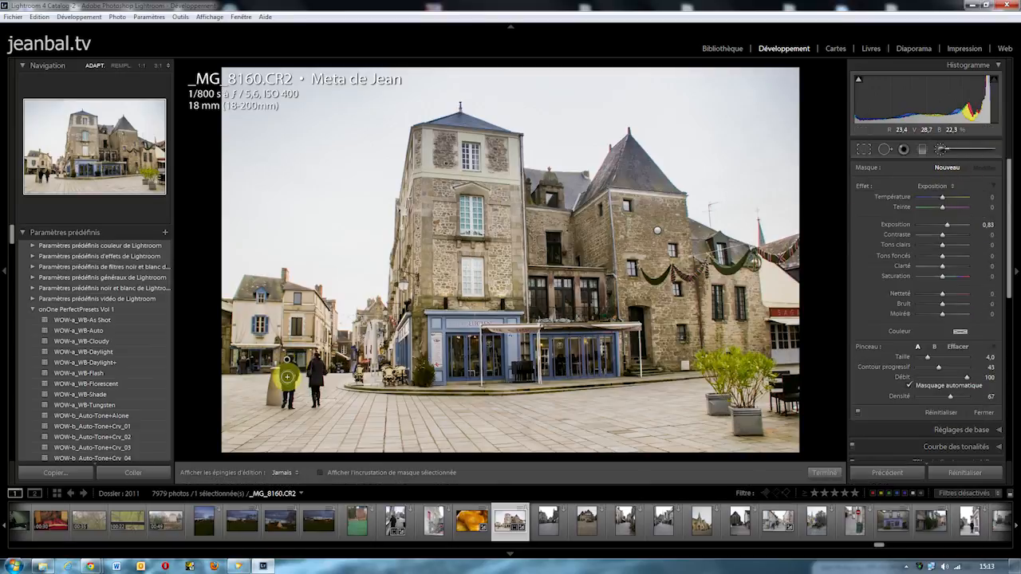
pyautogui.moveTo(310, 365)
pyautogui.mouseDown()
pyautogui.moveTo(316, 393)
pyautogui.moveTo(319, 363)
pyautogui.mouseUp()
pyautogui.press('h')
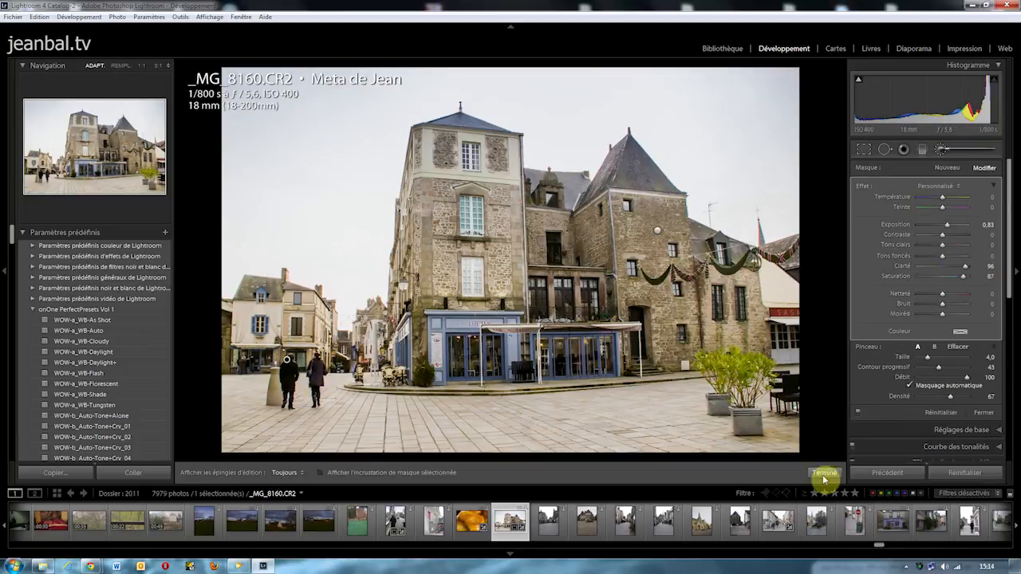
pyautogui.click(824, 473)
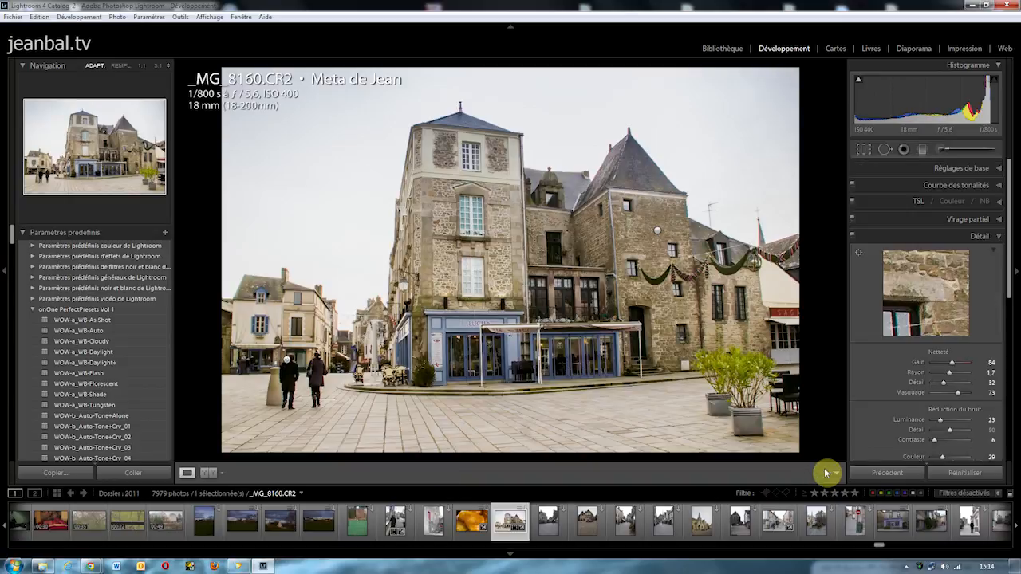
# - Try resetting the basic Exposition to 0,00 and all develop settings of the photo, undoing each reset
pyautogui.click(1003, 170)
pyautogui.doubleClick(954, 256)
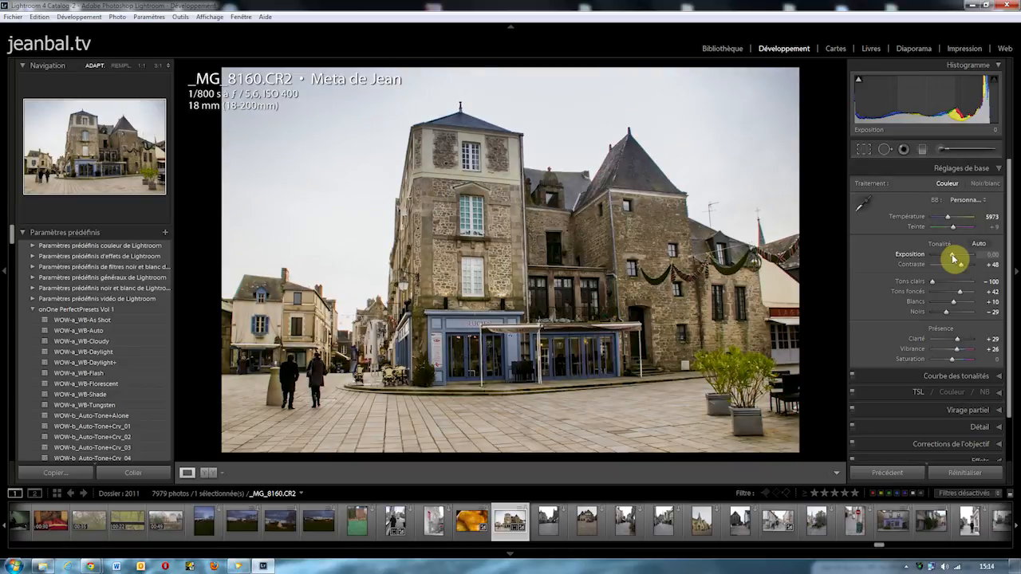
pyautogui.hotkey('ctrl', 'z')
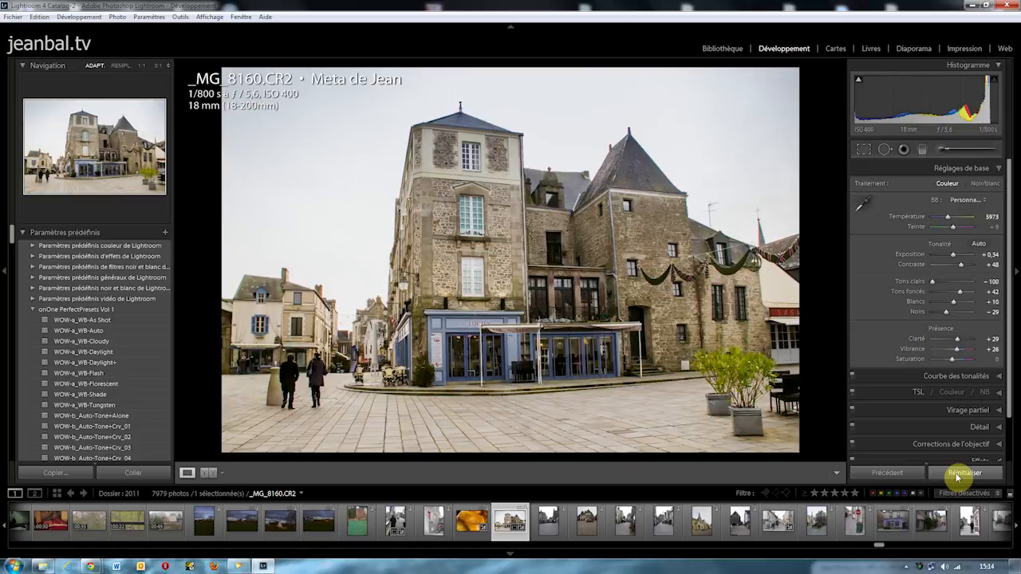
pyautogui.click(957, 474)
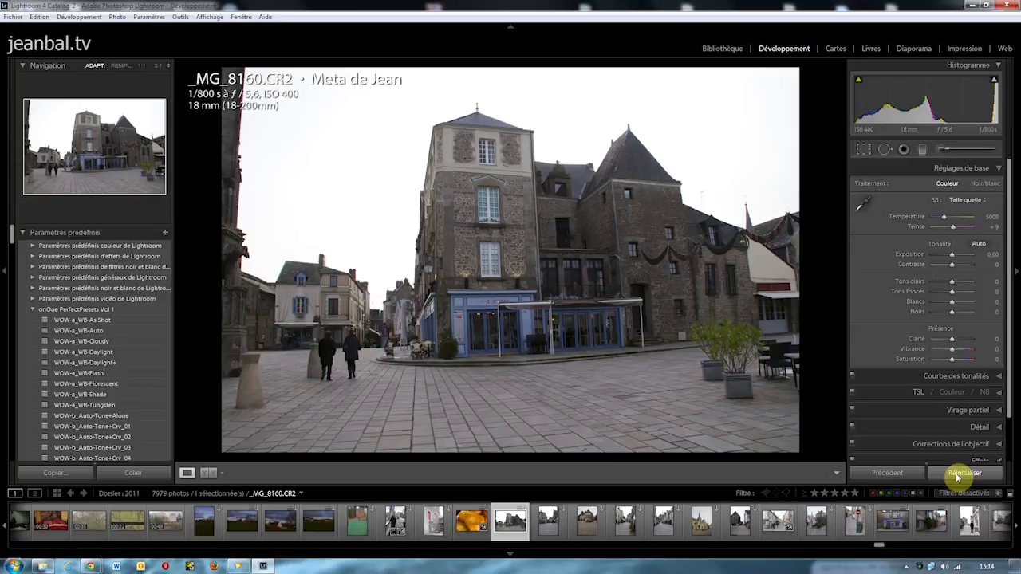
pyautogui.hotkey('ctrl', 'z')
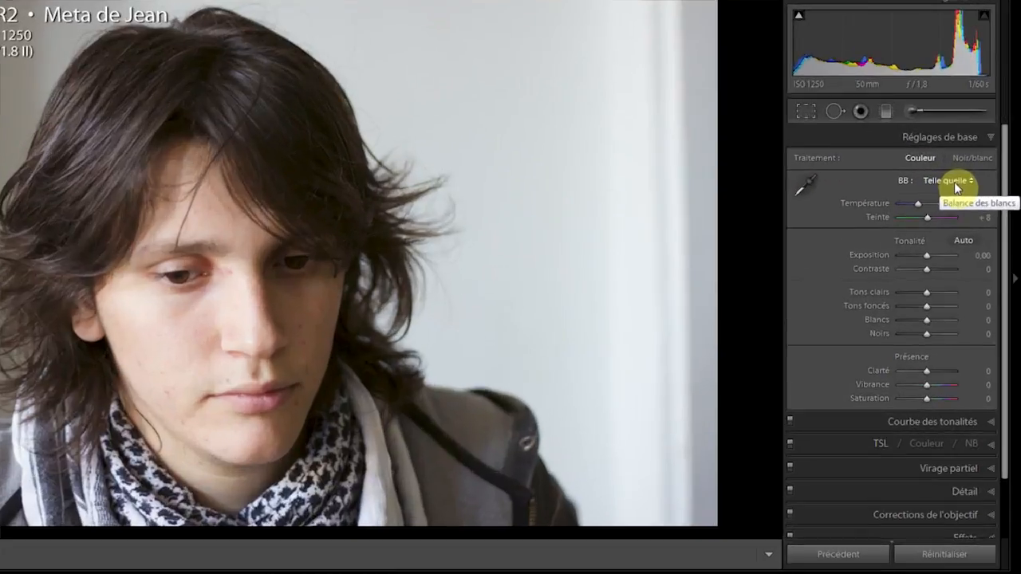
# - Set the white balance of the portrait IMG_0629.CR2 to Auto
pyautogui.click(954, 182)
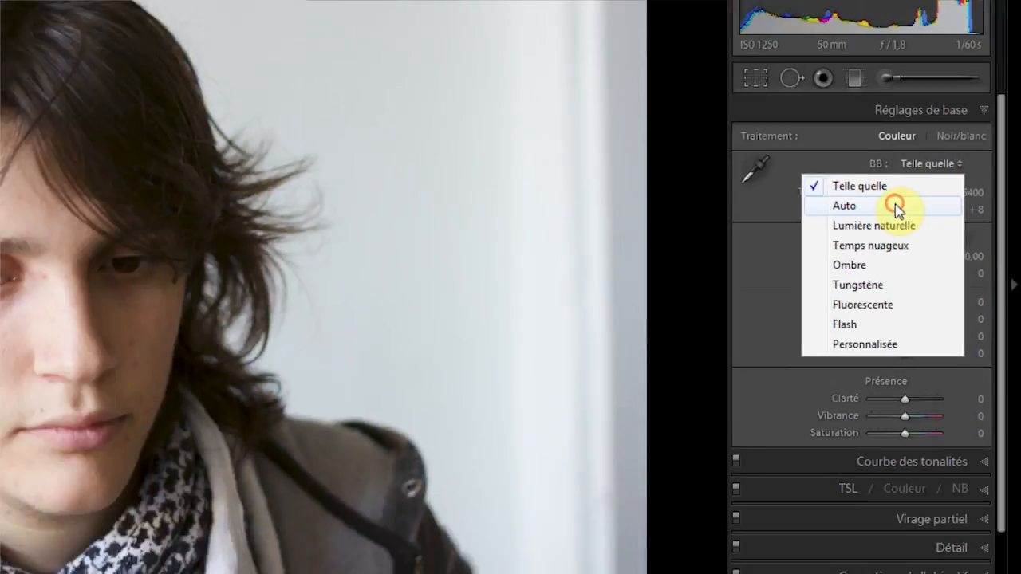
pyautogui.click(797, 165)
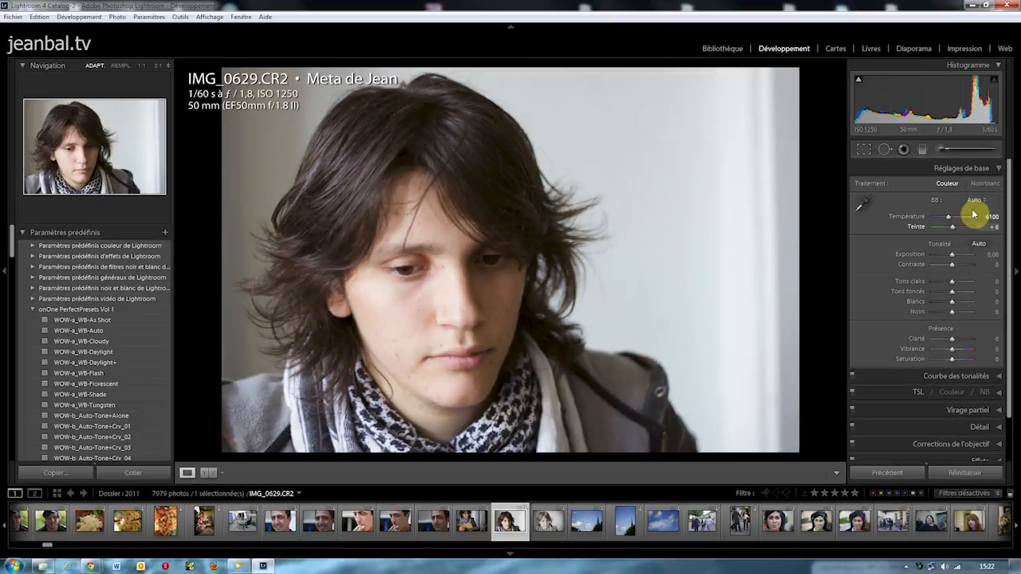
# - Try the Lumière naturelle and Temps nuageux white balance presets on the portrait
pyautogui.click(974, 201)
pyautogui.click(957, 237)
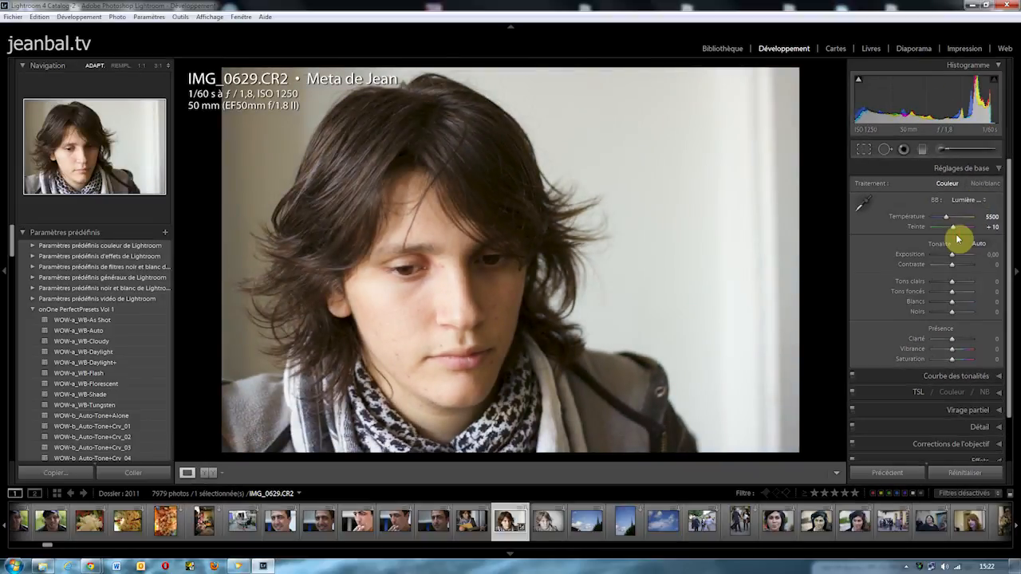
pyautogui.click(974, 204)
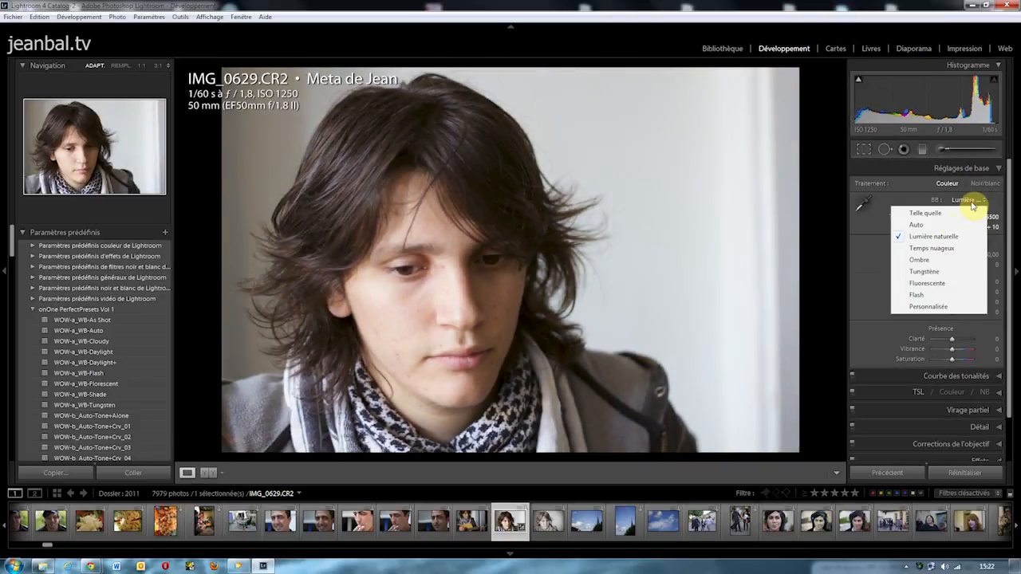
pyautogui.click(948, 248)
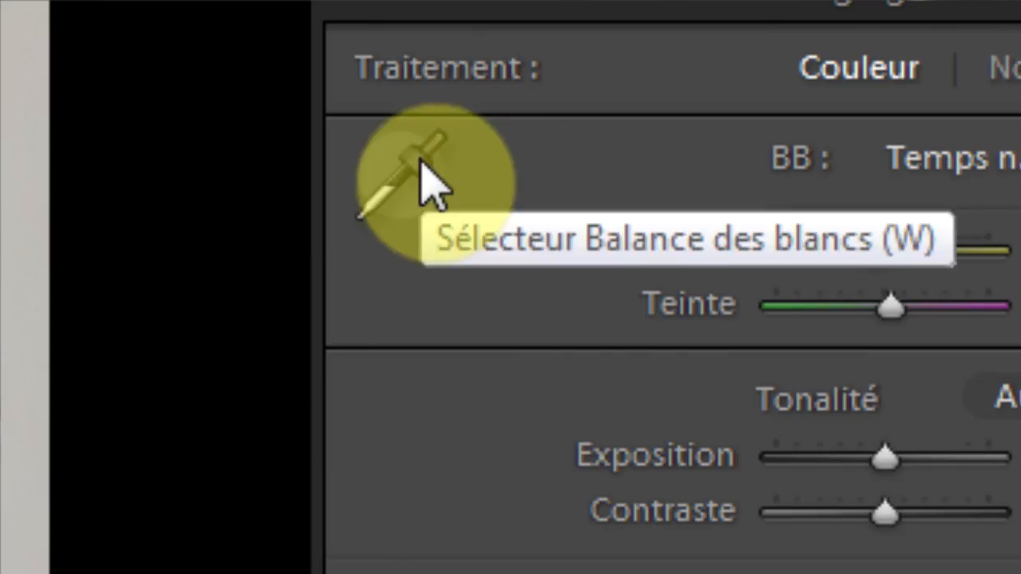
# - Set a custom white balance by sampling the pale wall behind the subject as the neutral colour
pyautogui.click(428, 167)
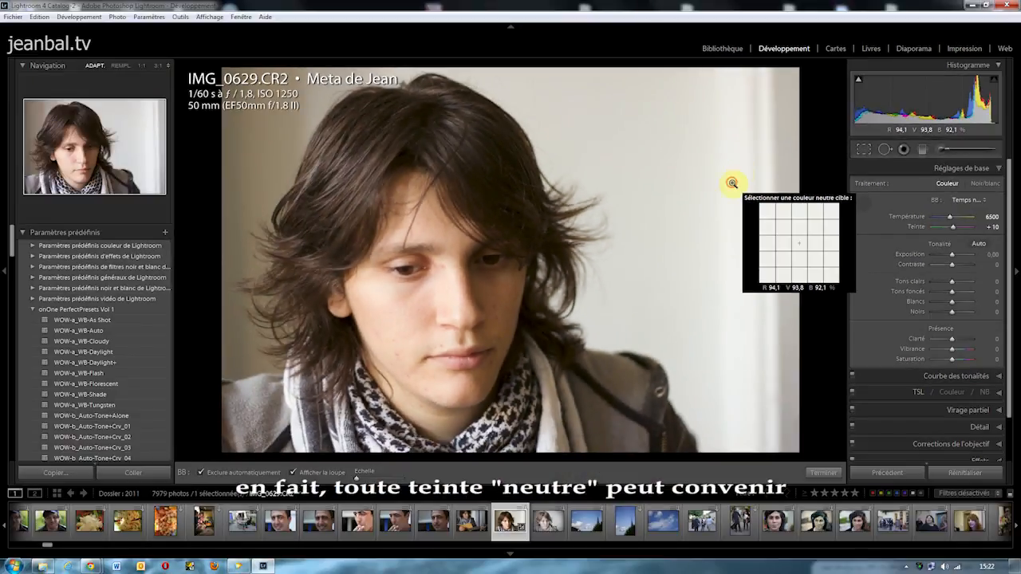
pyautogui.click(733, 182)
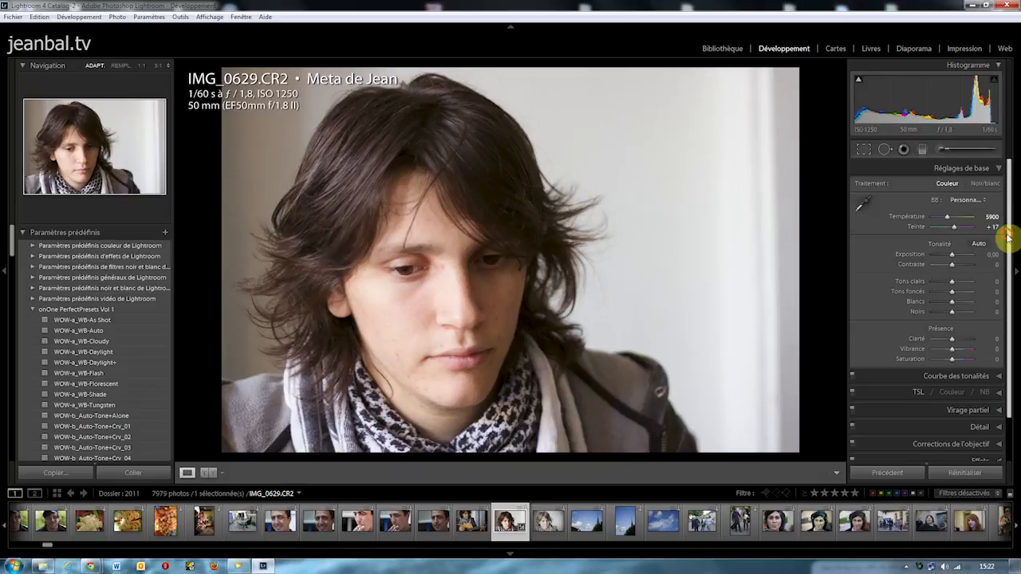
# - Adjust the basic tones, resetting Exposition to 0,00 and setting Tons clairs to −23, Blancs to +10 and Noirs to −10
pyautogui.scroll(-2, 1007, 237)
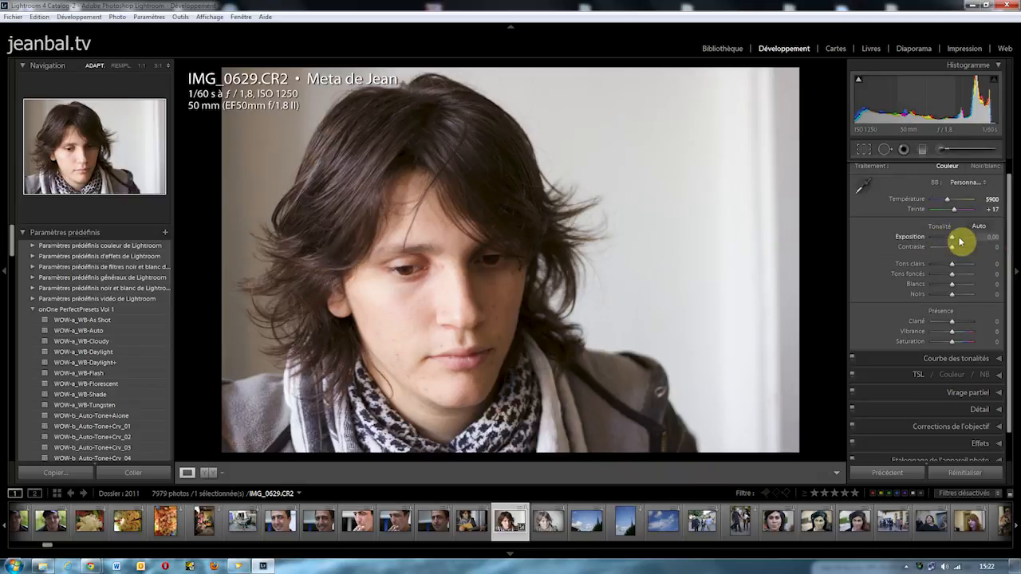
pyautogui.moveTo(953, 242); pyautogui.dragTo(952, 242)
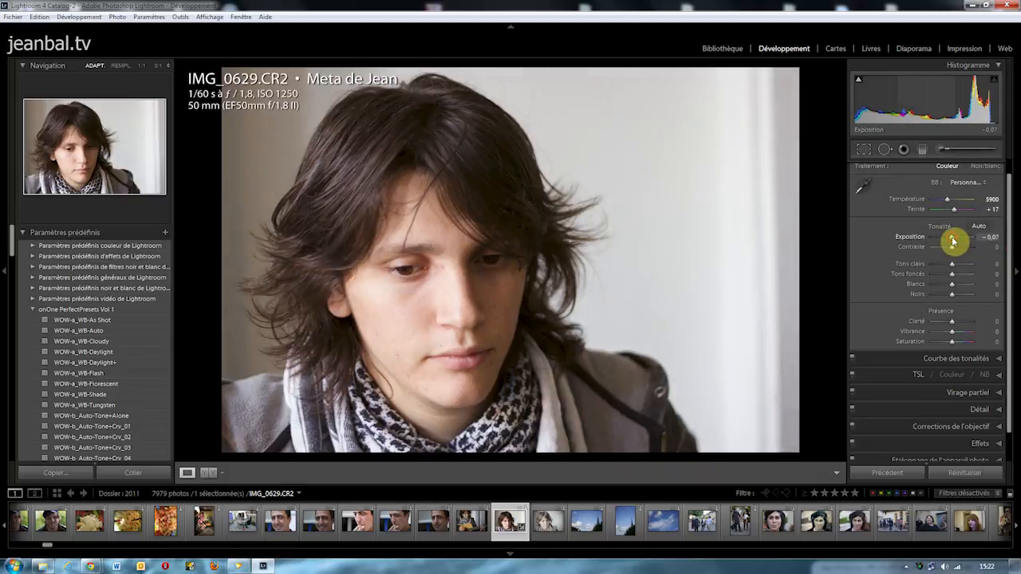
pyautogui.doubleClick(953, 240)
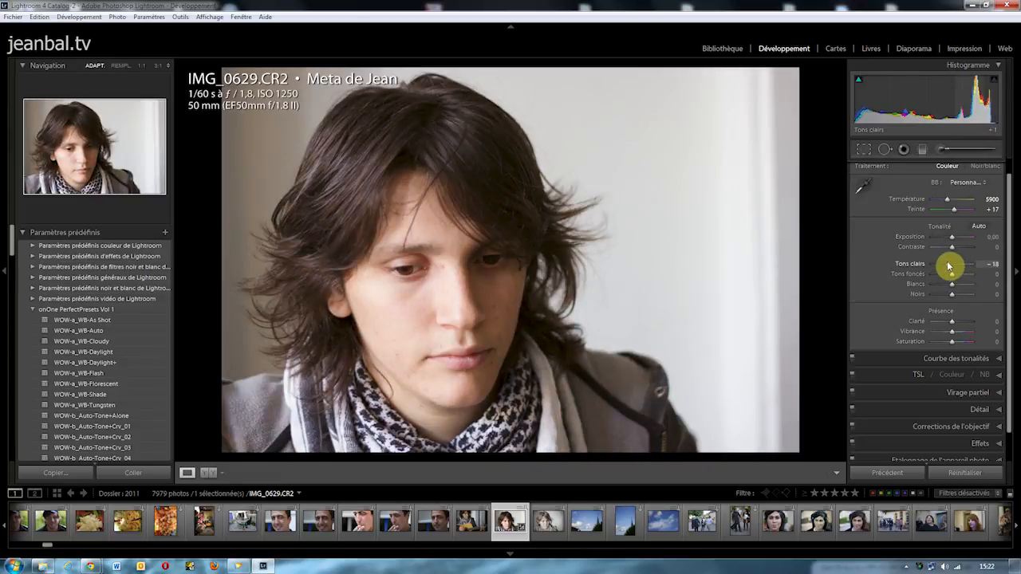
pyautogui.moveTo(948, 265); pyautogui.dragTo(950, 266)
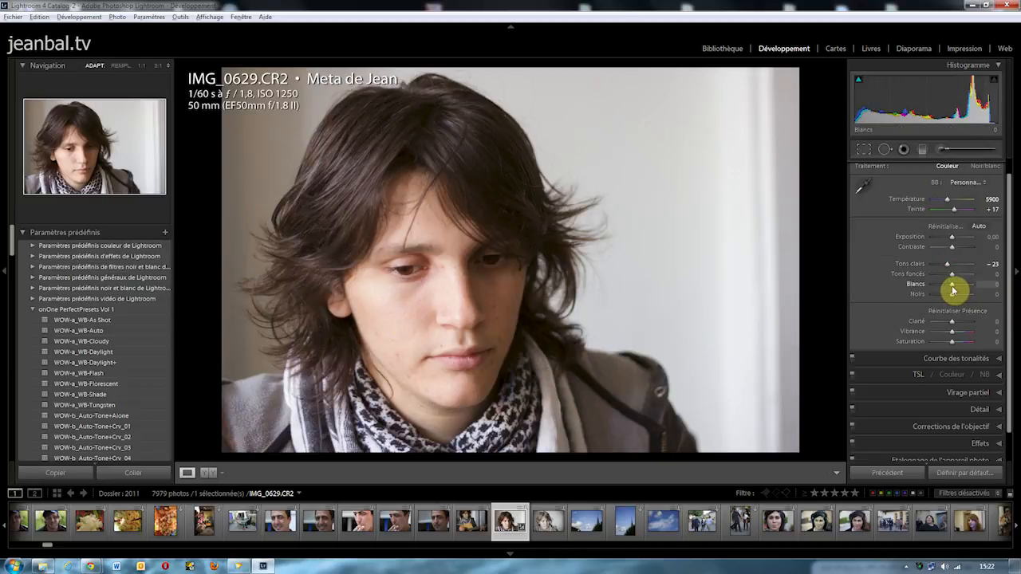
pyautogui.moveTo(954, 288); pyautogui.dragTo(953, 288)
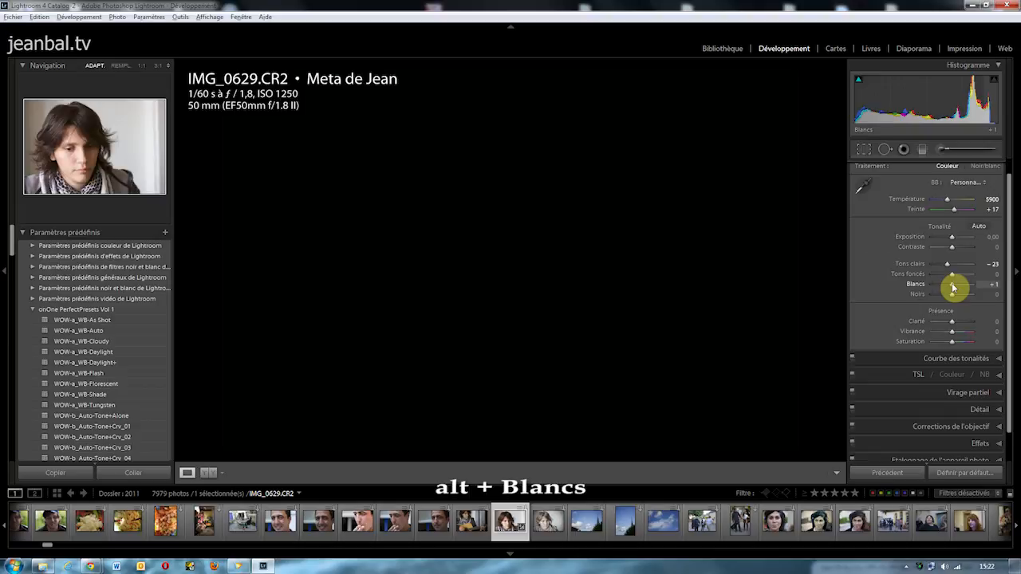
pyautogui.moveTo(954, 292); pyautogui.dragTo(954, 298)
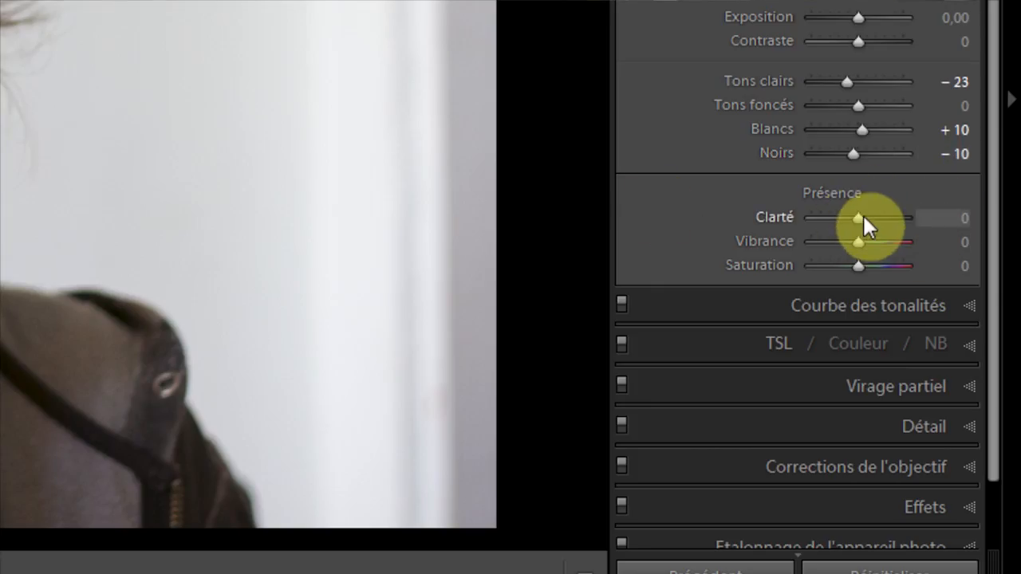
# - Set the portrait's Clarté to −4 and Vibrance to +18
pyautogui.moveTo(860, 220); pyautogui.dragTo(865, 228)
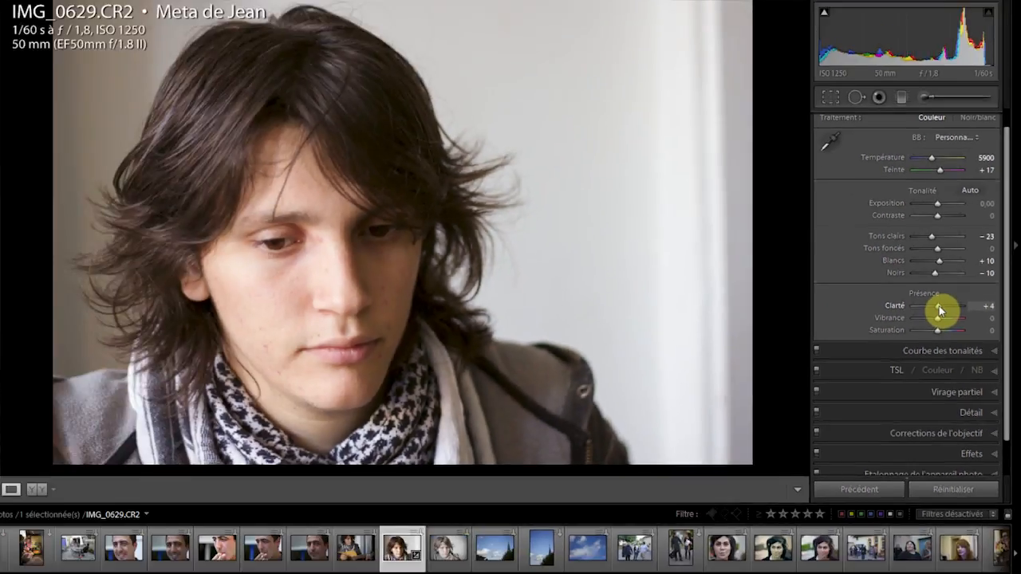
pyautogui.moveTo(955, 325); pyautogui.dragTo(953, 325)
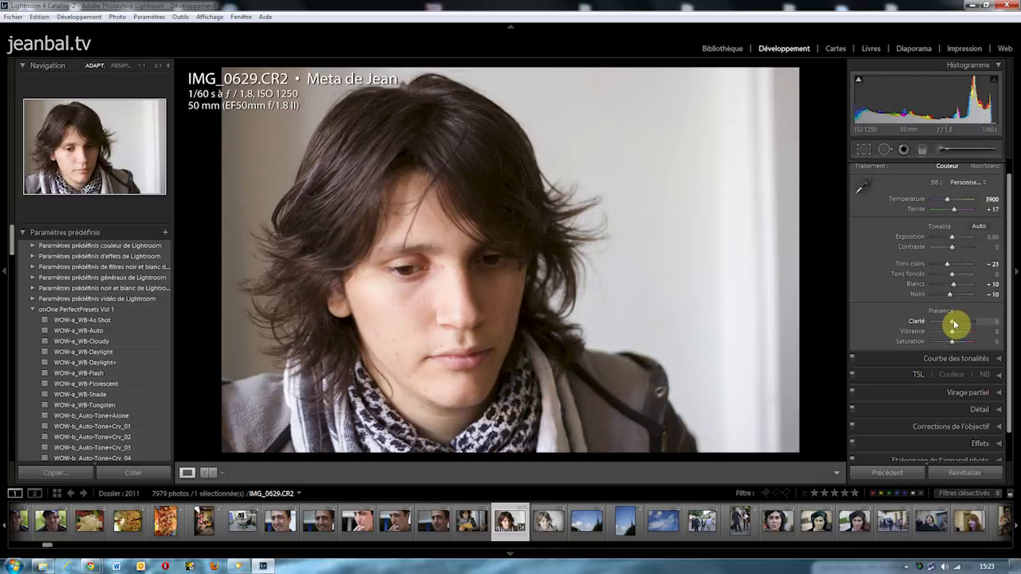
pyautogui.moveTo(951, 326); pyautogui.dragTo(946, 361)
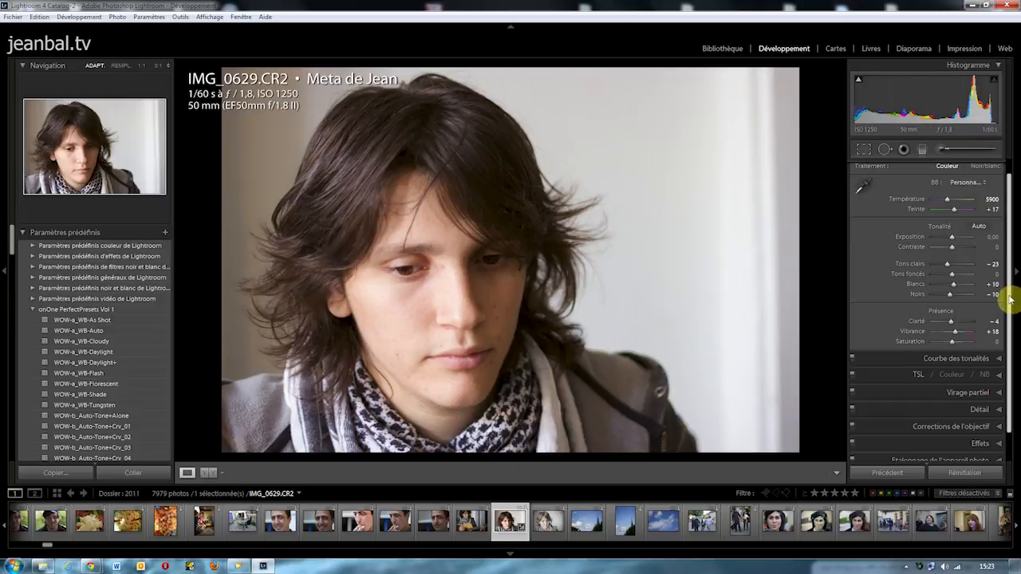
# - Try the Contraste moyen point curve on the portrait and return the curve to Linéaire
pyautogui.click(996, 358)
pyautogui.click(963, 323)
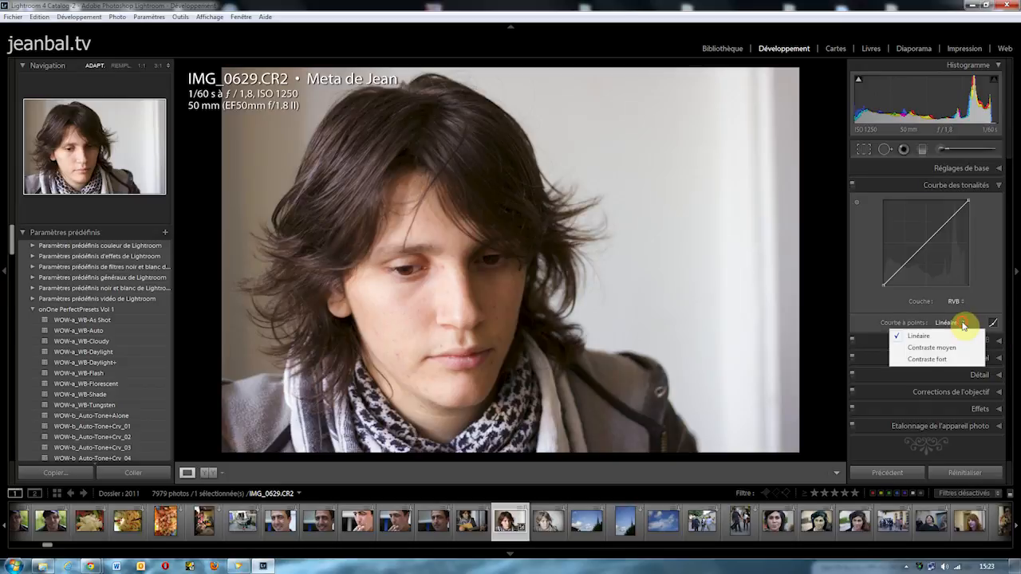
pyautogui.click(958, 349)
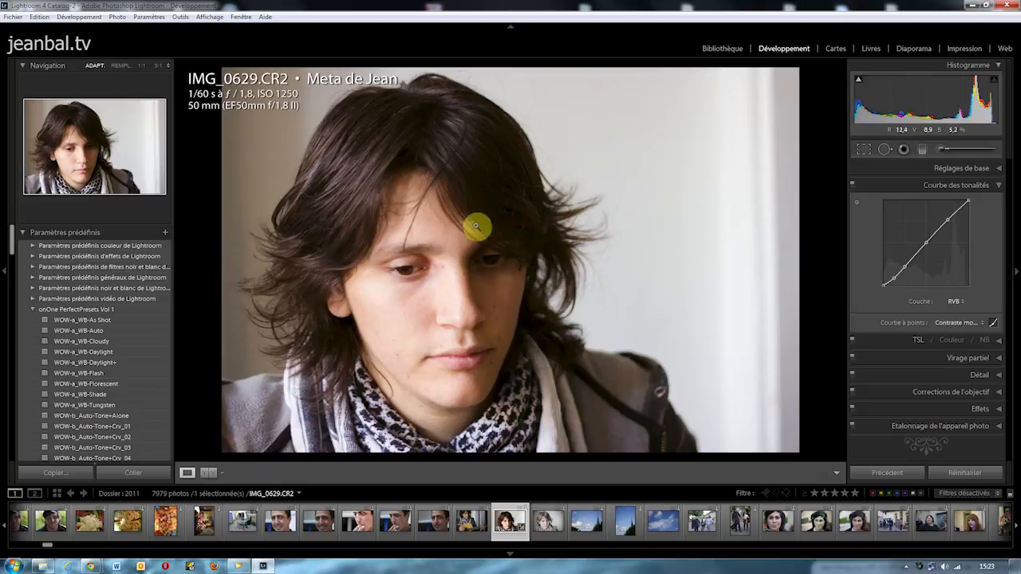
pyautogui.click(983, 325)
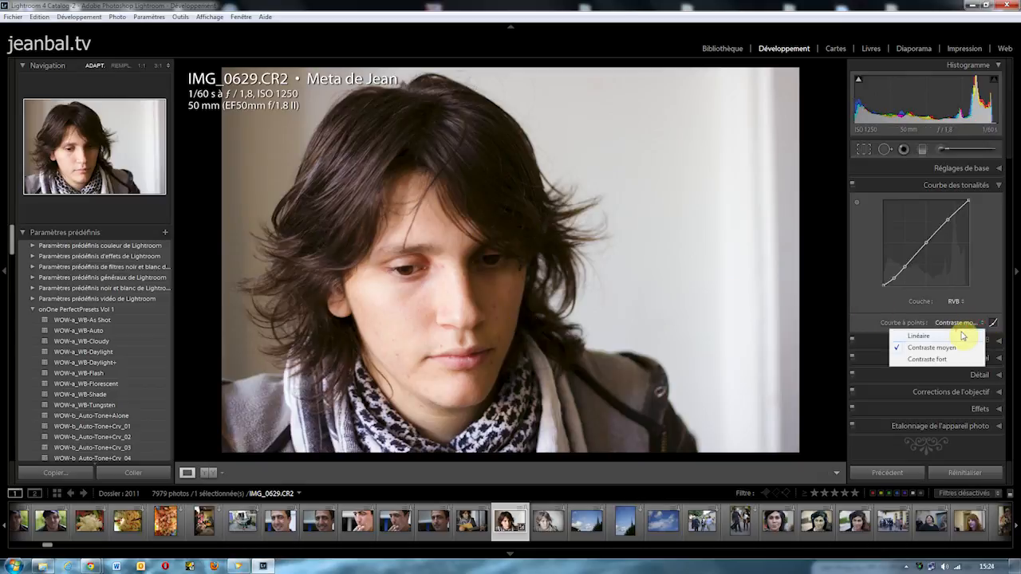
pyautogui.click(966, 334)
# - Try a black-and-white mix with Orange 0, Bleu vert −8 and Pourpre −53, and return the photo to colour
pyautogui.hotkey('ctrl', '3')
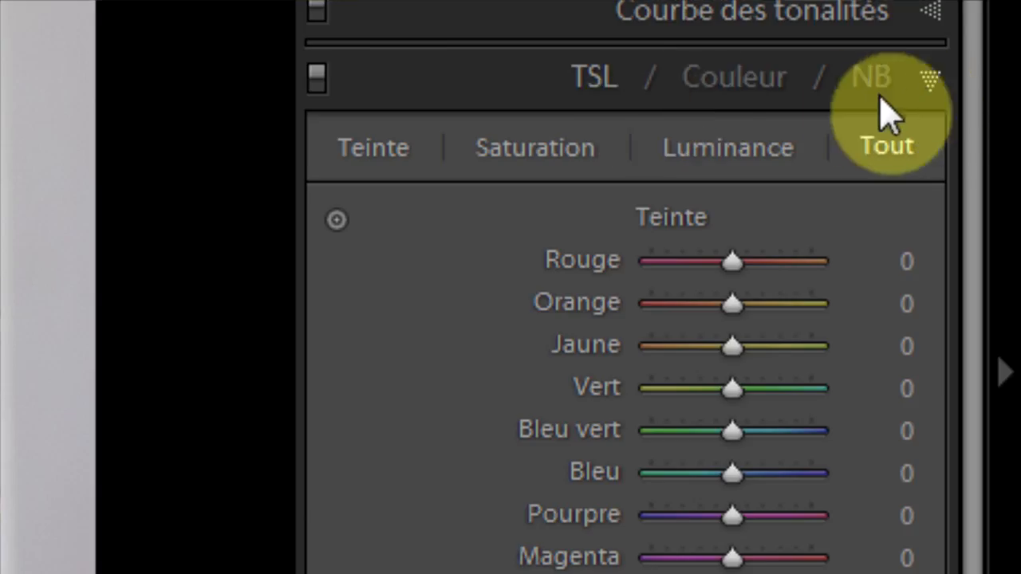
pyautogui.click(876, 79)
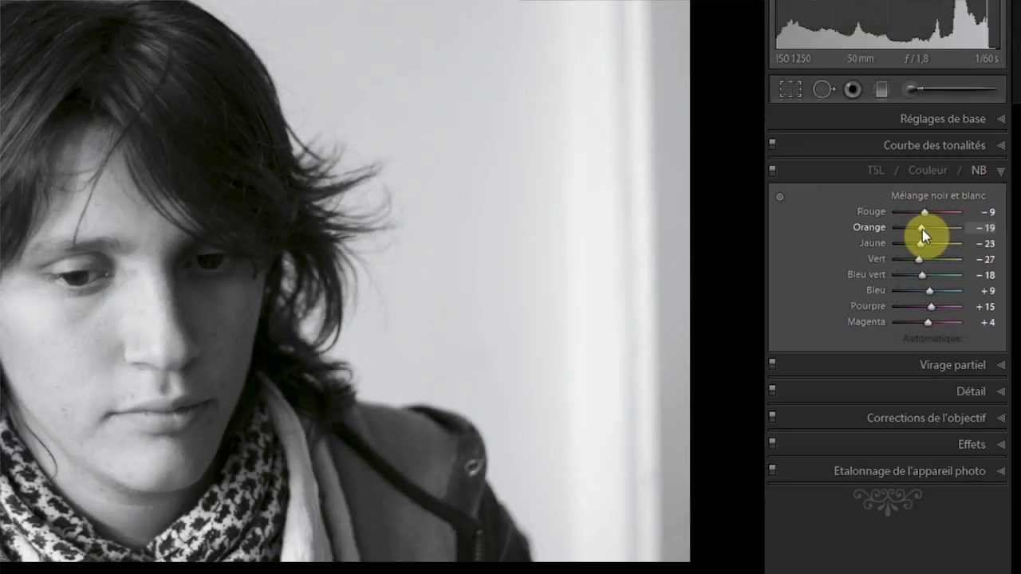
pyautogui.moveTo(922, 229)
pyautogui.mouseDown()
pyautogui.moveTo(941, 227)
pyautogui.moveTo(909, 244)
pyautogui.moveTo(935, 238)
pyautogui.mouseUp()
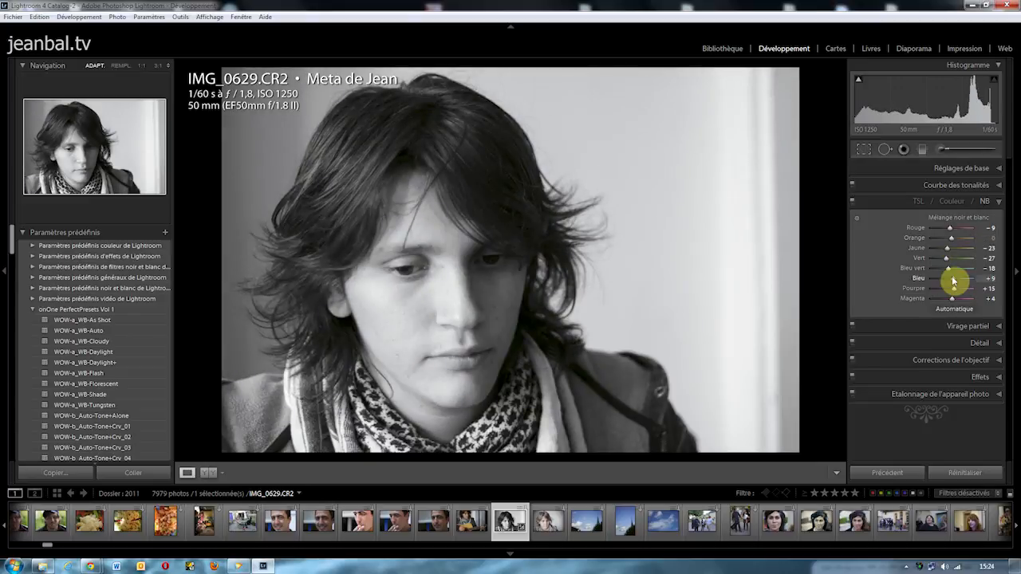
pyautogui.moveTo(949, 270); pyautogui.dragTo(941, 298)
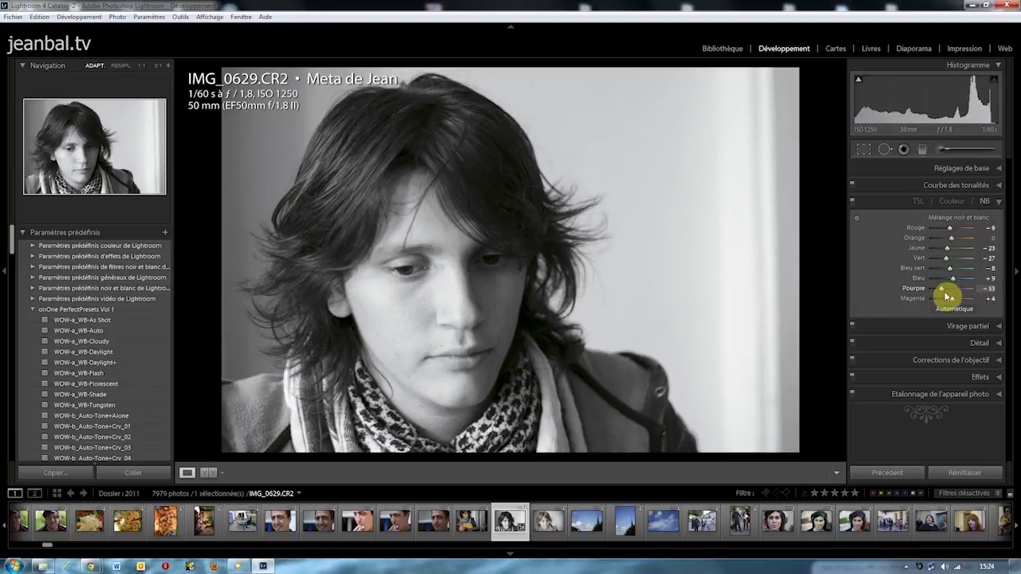
pyautogui.click(917, 204)
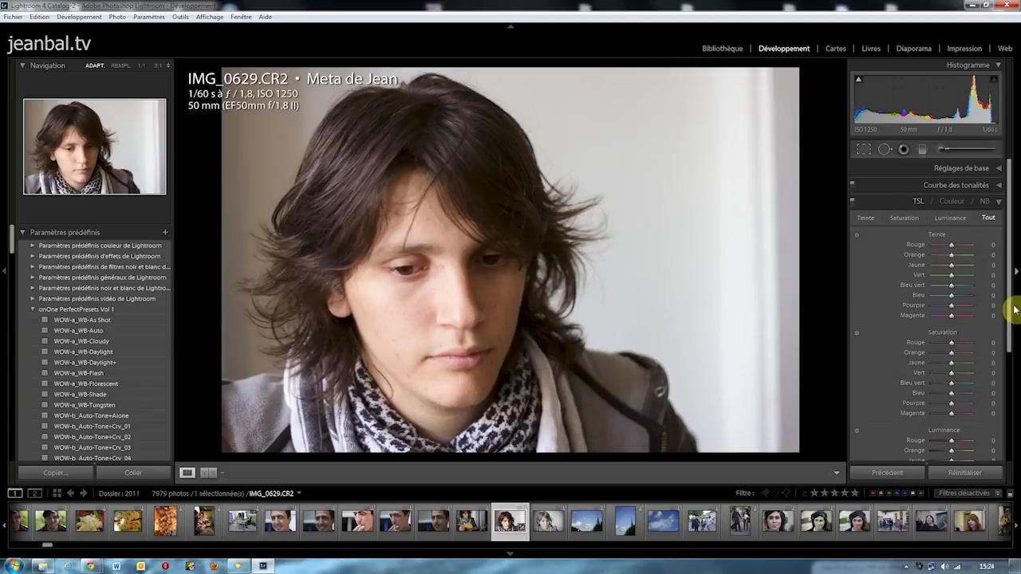
# - Preview the facial skin and set sharpening to Gain 68, Rayon 2,7 and Masquage 70, with Luminance noise reduction at 24
pyautogui.scroll(-5, 1006, 322)
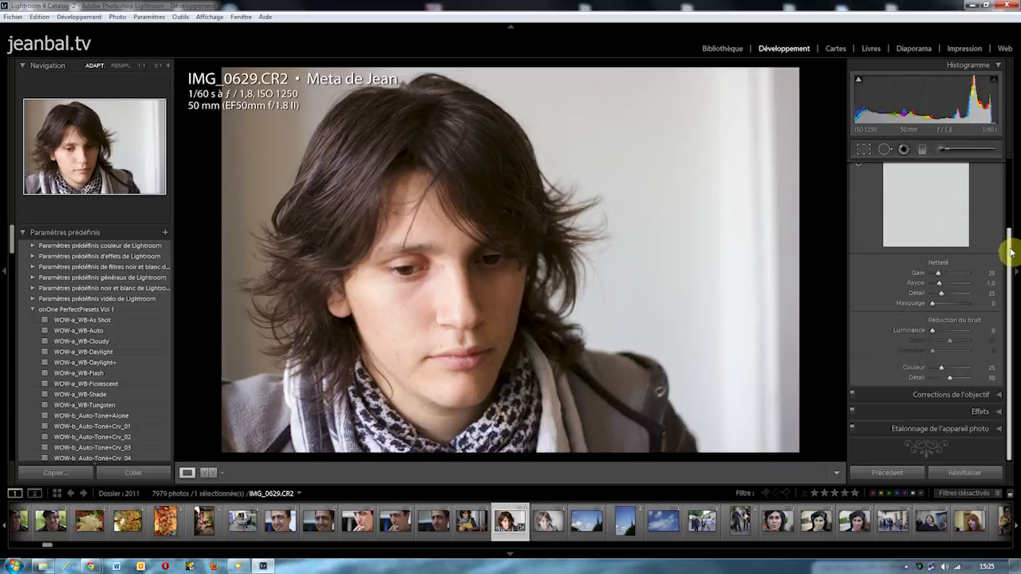
pyautogui.scroll(1, 1011, 240)
pyautogui.click(860, 177)
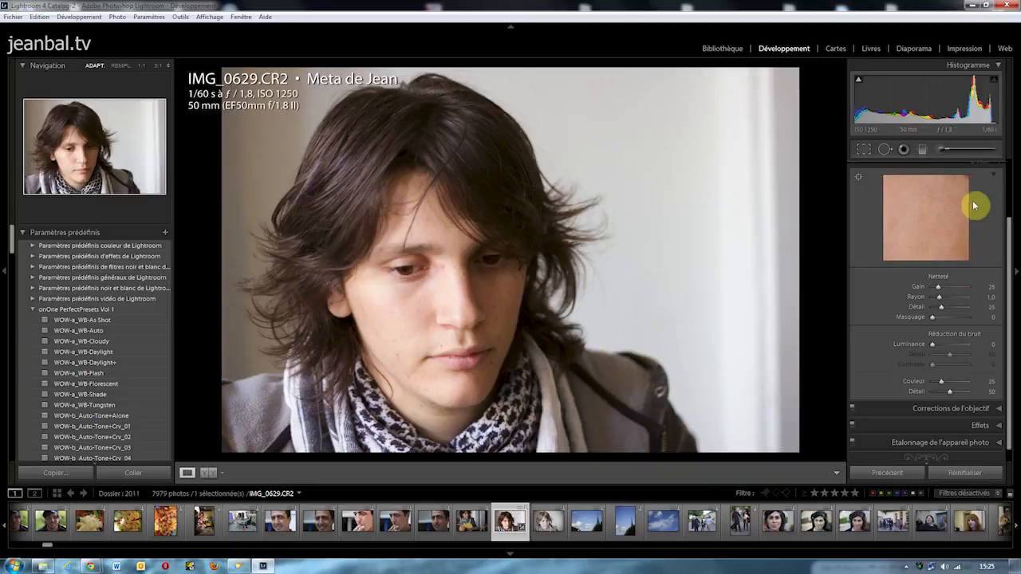
pyautogui.moveTo(938, 289); pyautogui.dragTo(948, 288)
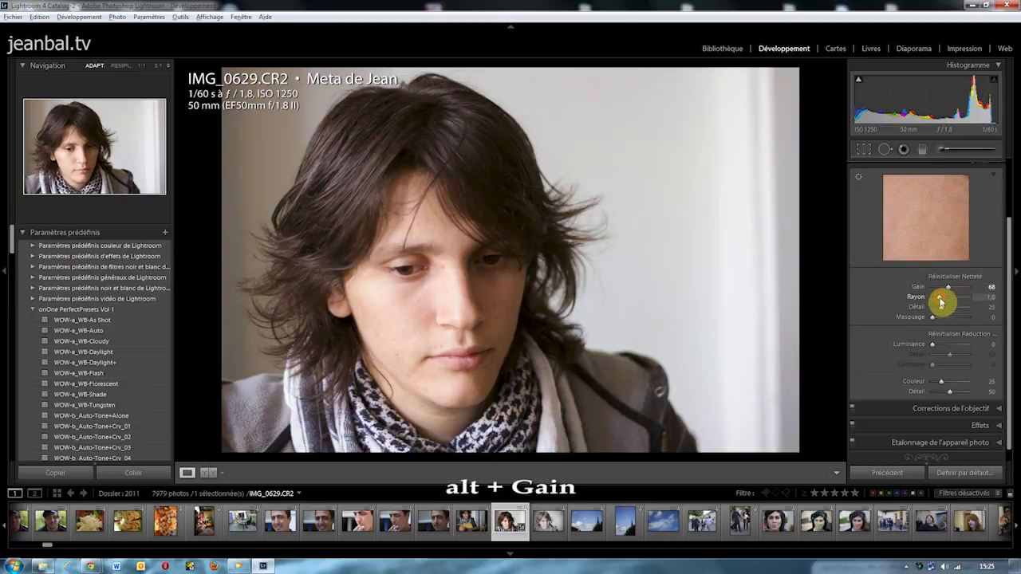
pyautogui.keyDown('alt'); pyautogui.click(940, 298); pyautogui.keyUp('alt')
pyautogui.moveTo(941, 299); pyautogui.dragTo(960, 319)
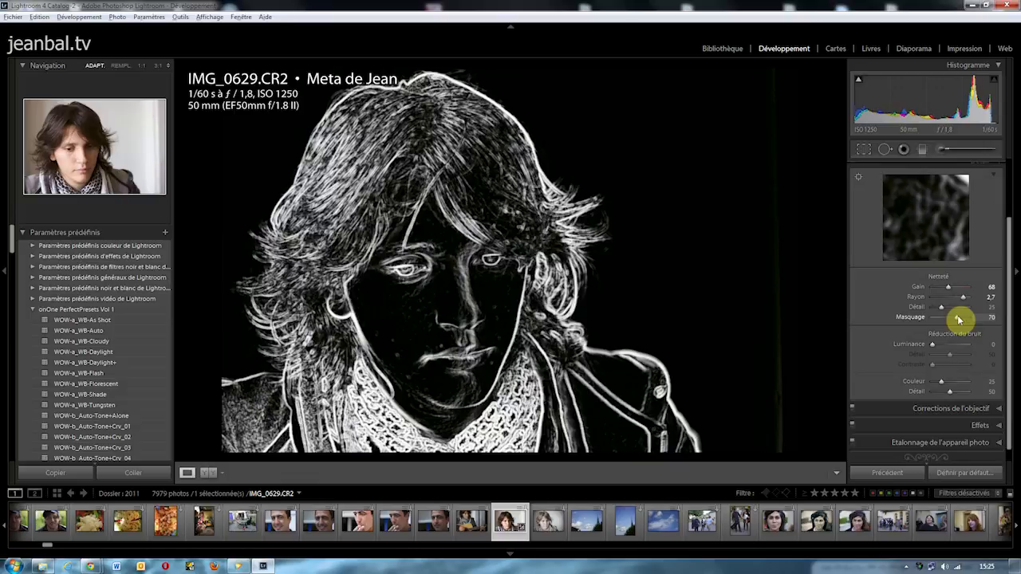
pyautogui.moveTo(959, 319); pyautogui.dragTo(960, 318)
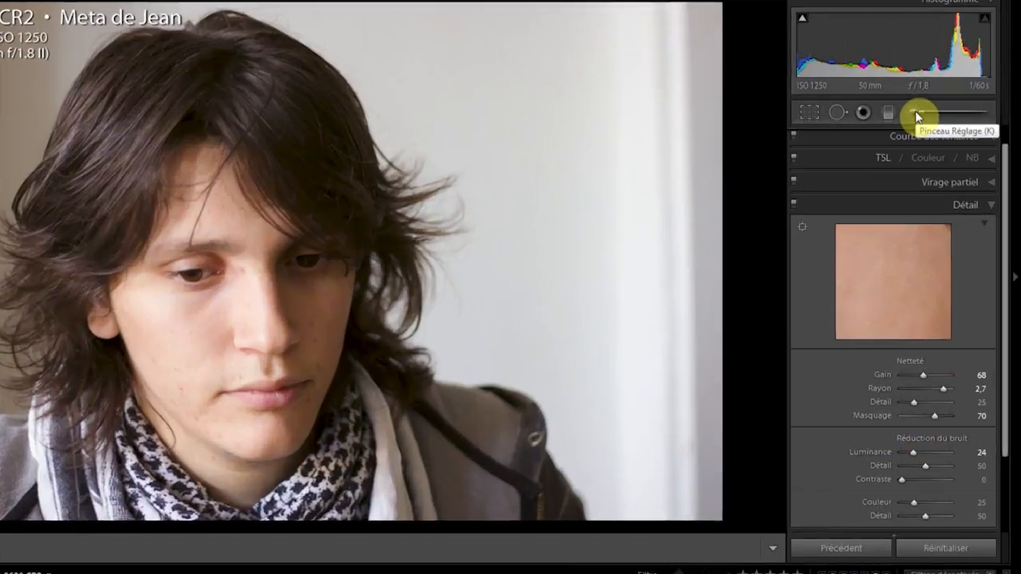
# - Open the Adjustment Brush settings and switch to the spot removal tool for the portrait
pyautogui.click(918, 114)
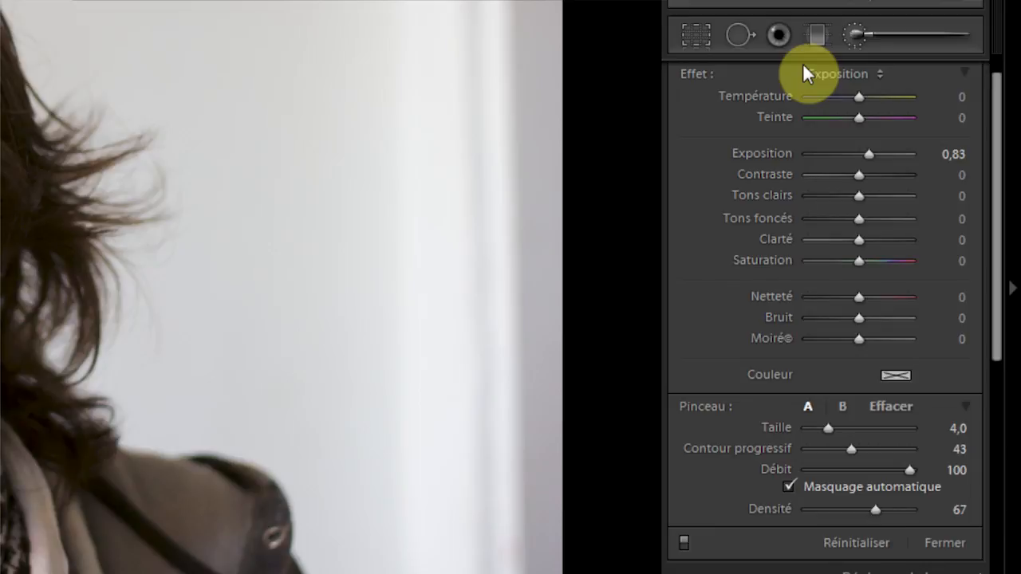
pyautogui.click(742, 34)
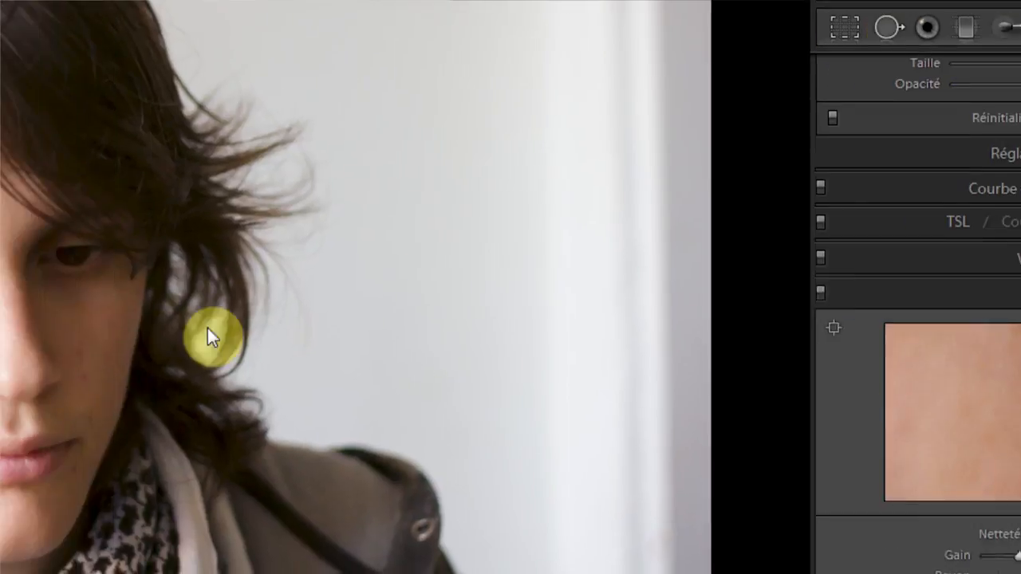